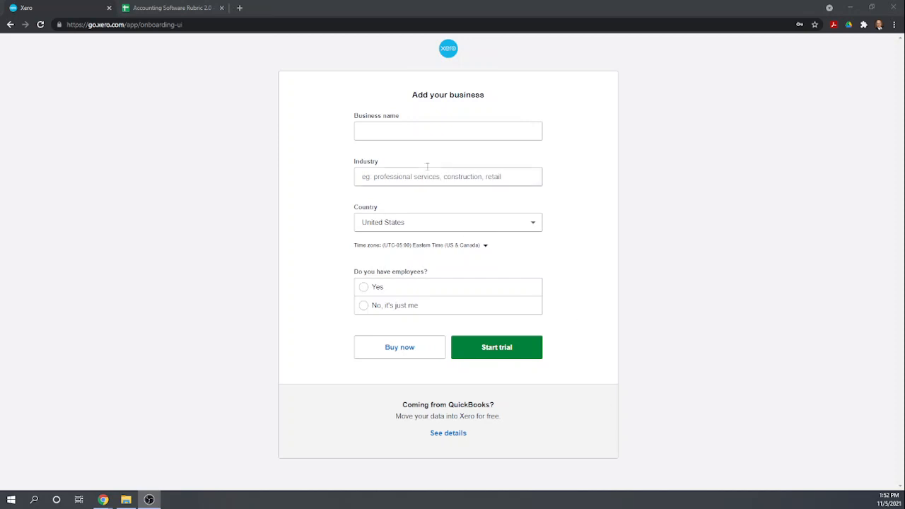
# Start a Xero trial for 'Fit HVAC and Plumbing, Inc.' as Plumbing Contractors with no employees
pyautogui.click(408, 134)
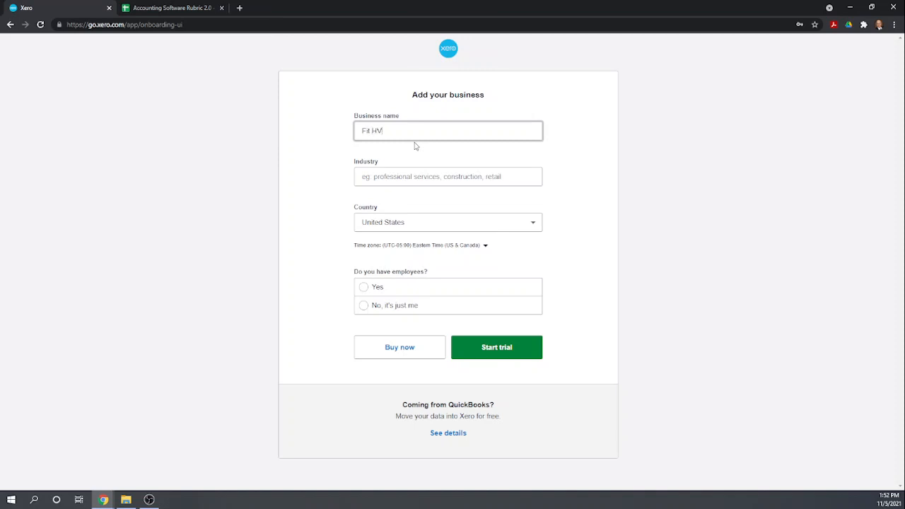
pyautogui.write('Fit HVAC and Plumb')
pyautogui.write('mb')
pyautogui.press('Tab')
pyautogui.write('plu')
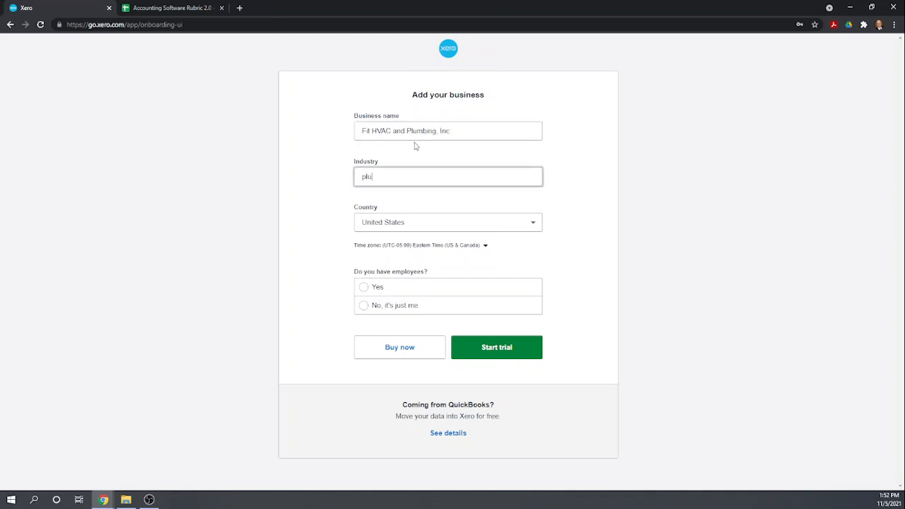
pyautogui.write('mb')
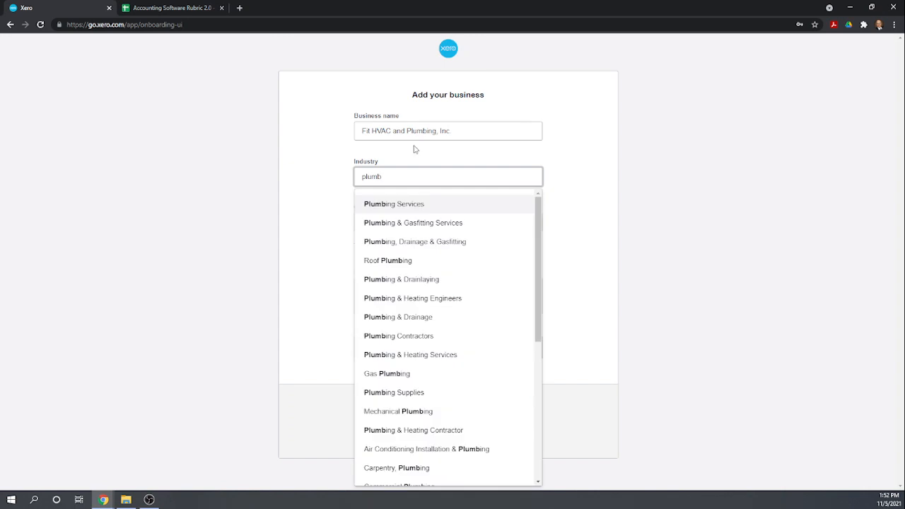
pyautogui.click(418, 336)
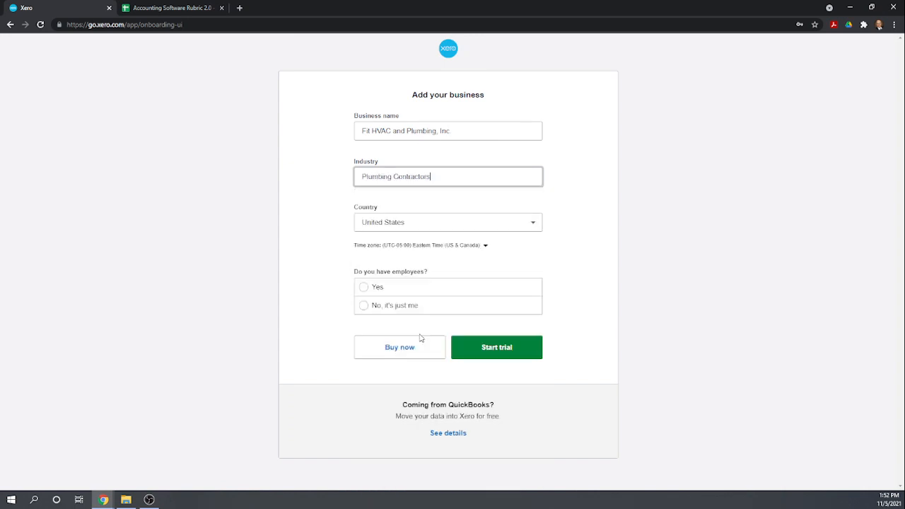
pyautogui.click(364, 309)
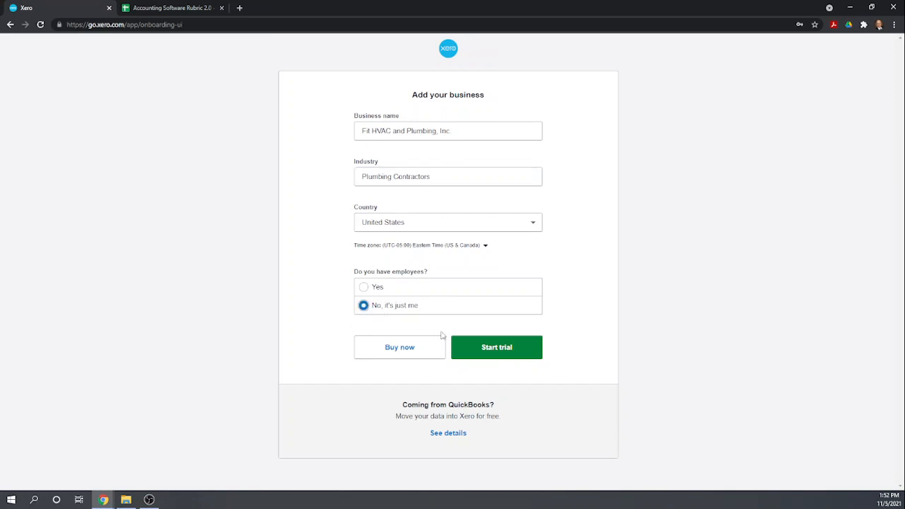
pyautogui.click(502, 347)
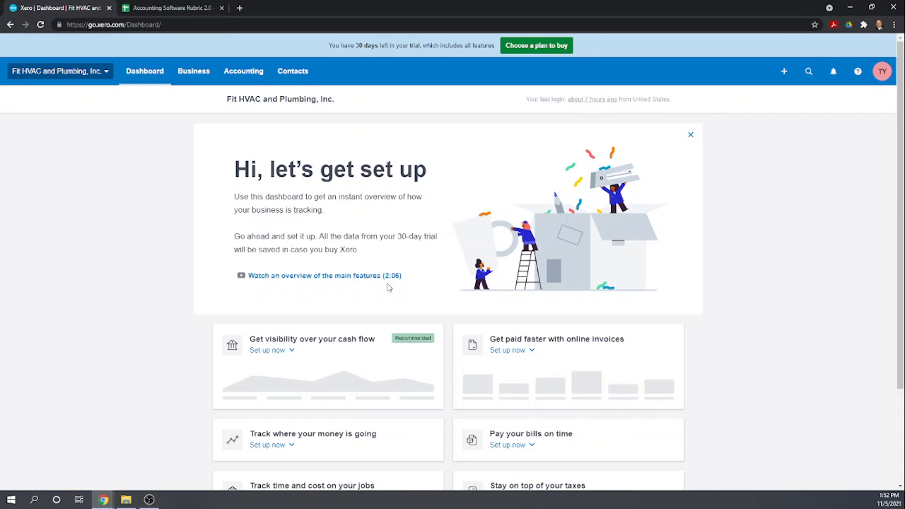
# Go to the Organization details page in the organization's settings
pyautogui.click(107, 73)
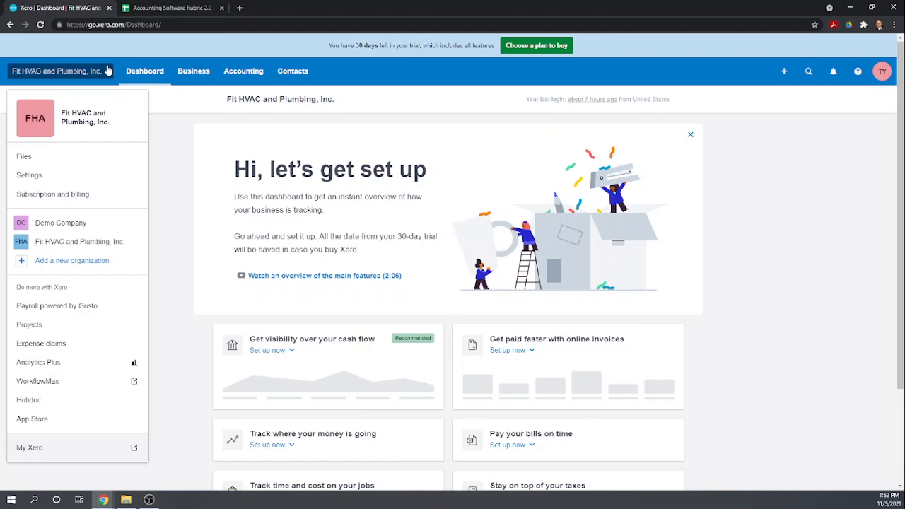
pyautogui.click(31, 177)
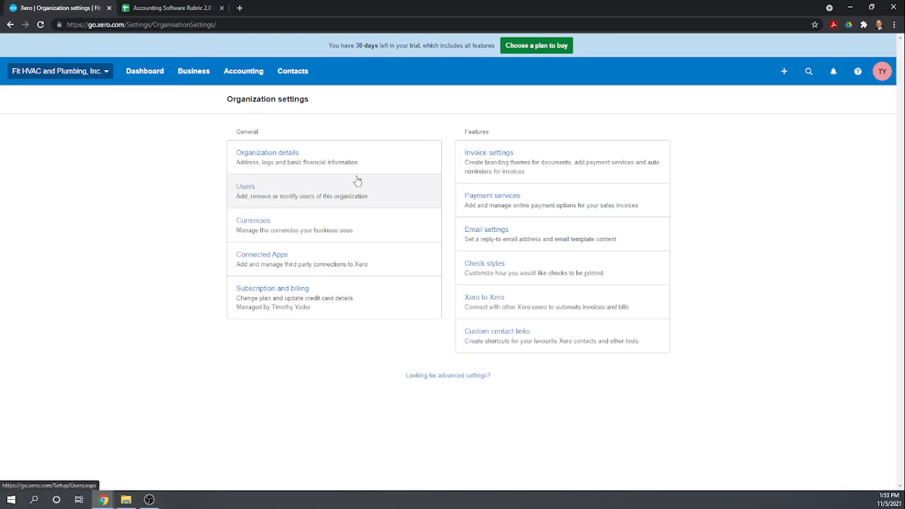
pyautogui.click(285, 158)
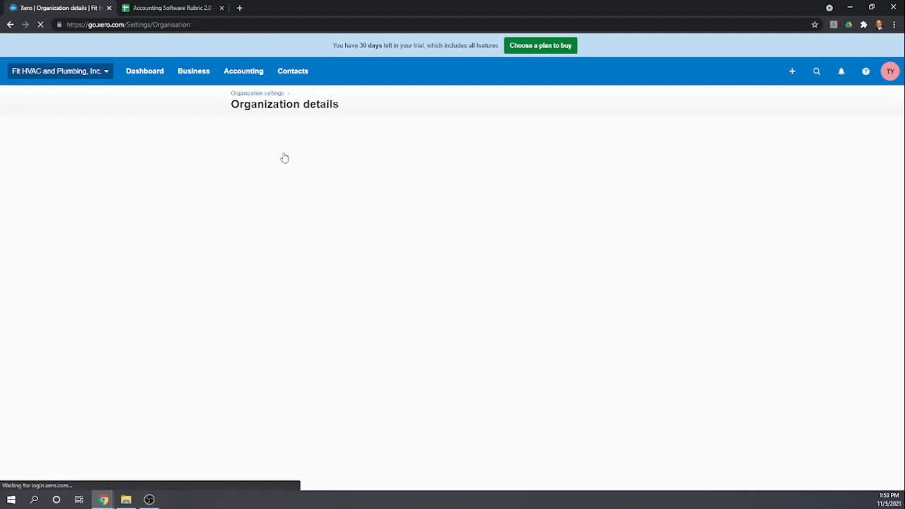
pyautogui.scroll(-1, 530, 297)
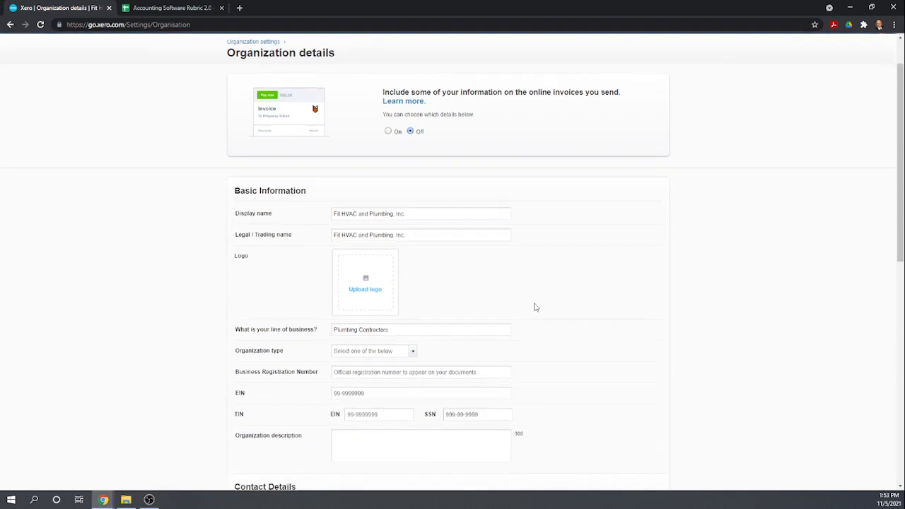
pyautogui.scroll(-1, 471, 286)
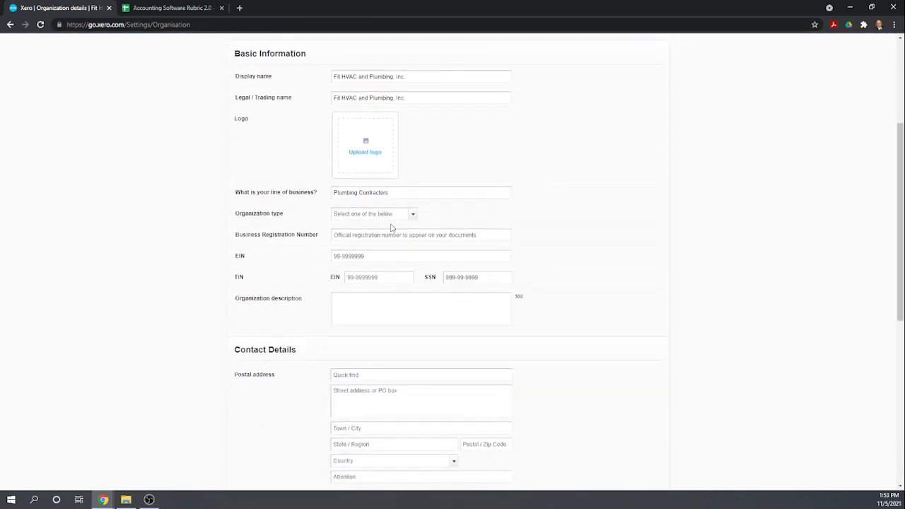
# Set the organization type to S Corporation and save the organization details
pyautogui.click(413, 215)
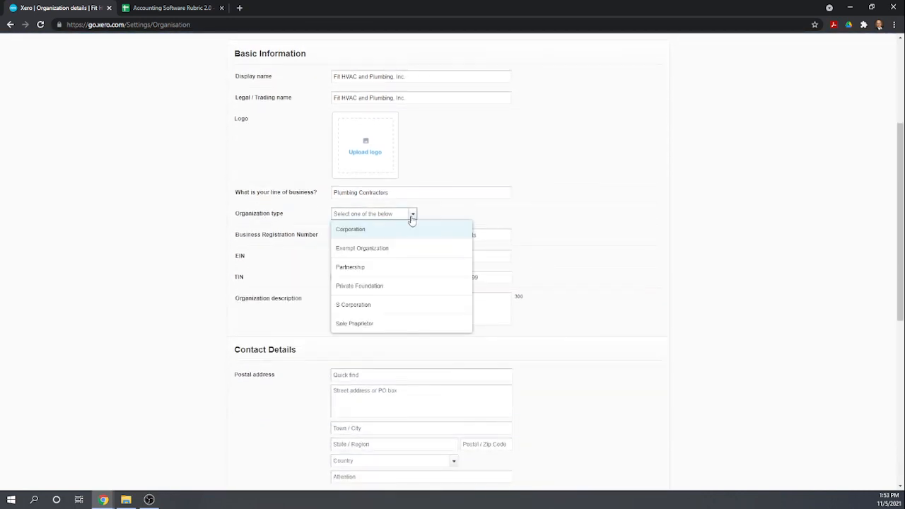
pyautogui.click(362, 305)
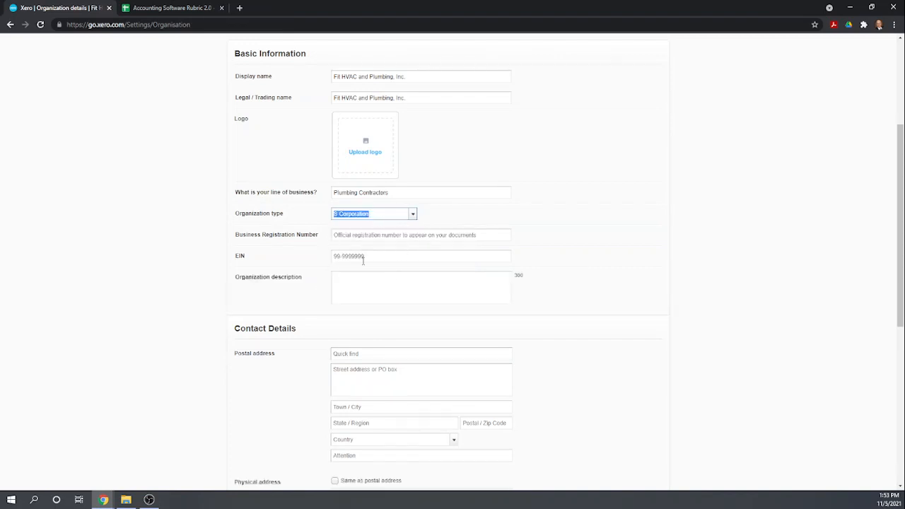
pyautogui.scroll(-2, 415, 287)
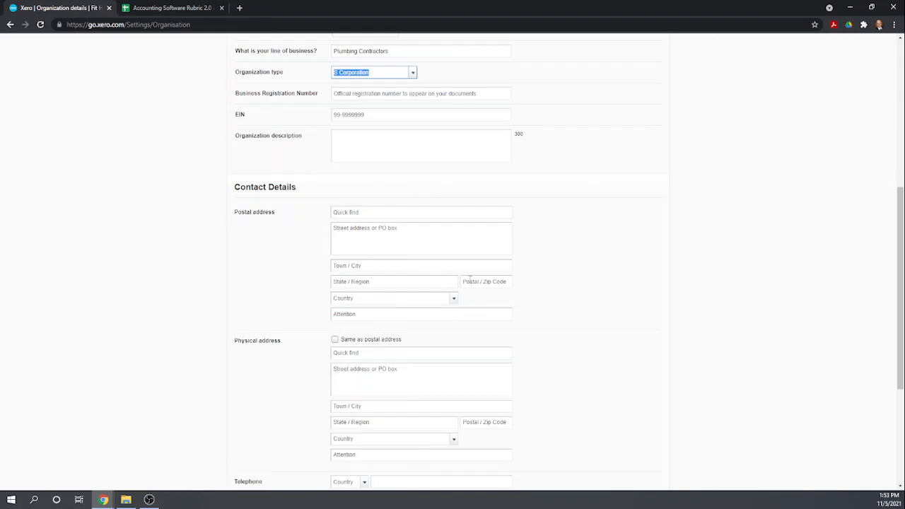
pyautogui.scroll(-3, 471, 279)
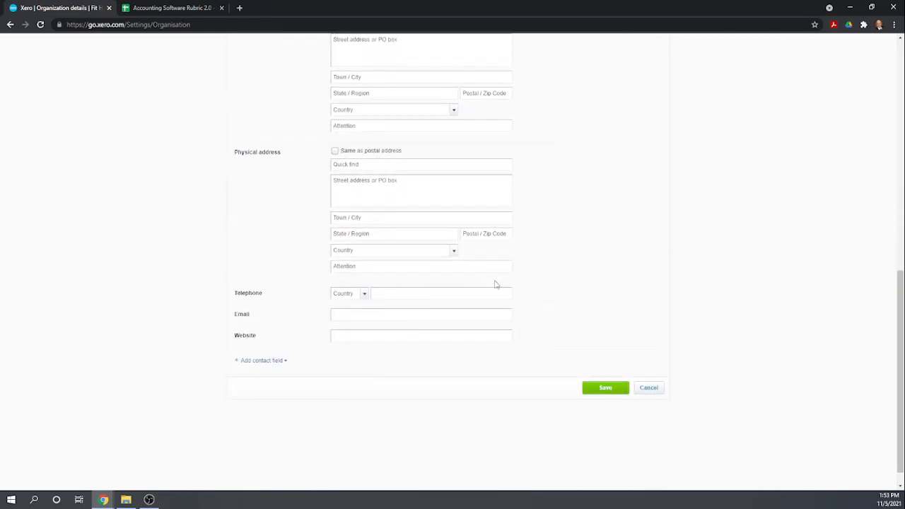
pyautogui.scroll(-1, 535, 358)
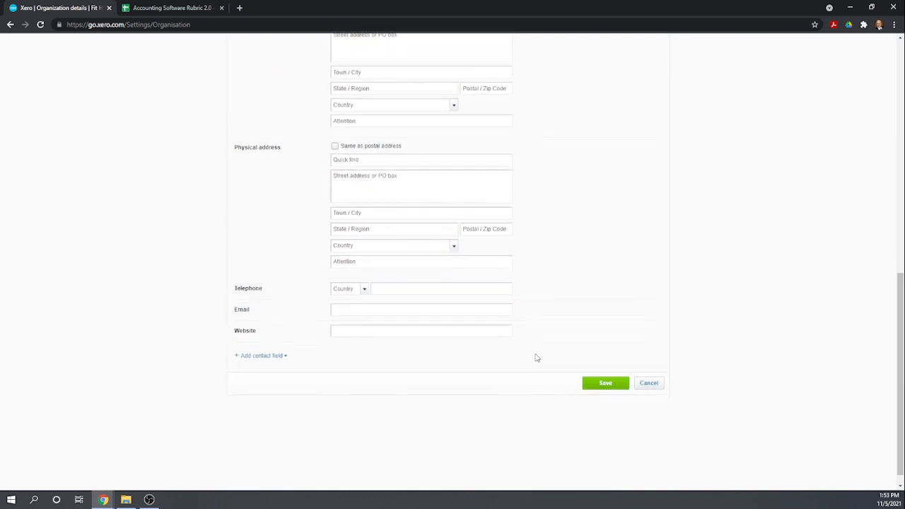
pyautogui.scroll(3, 544, 347)
pyautogui.scroll(5, 553, 333)
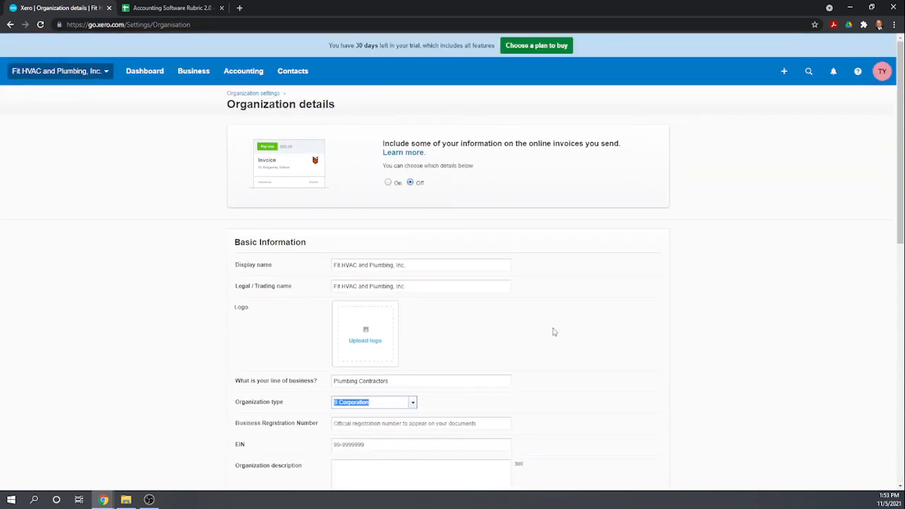
pyautogui.scroll(-6, 553, 333)
pyautogui.scroll(-3, 557, 334)
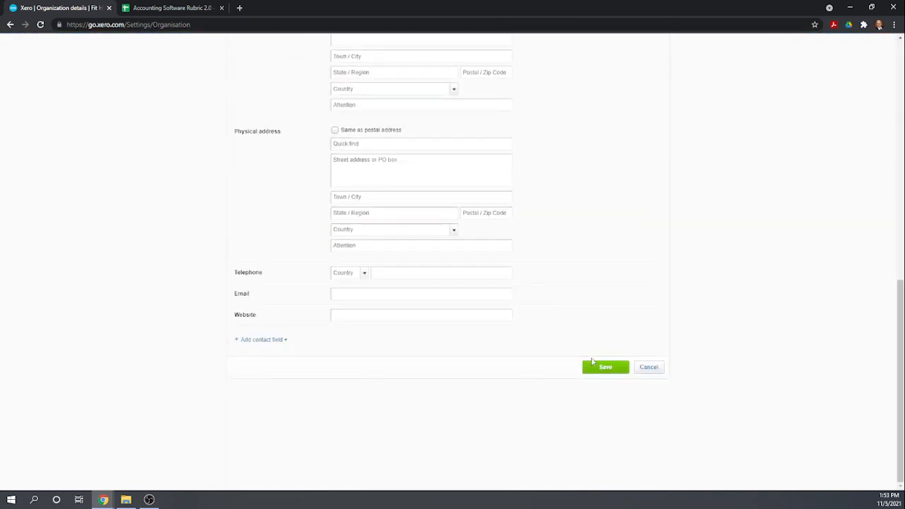
pyautogui.click(601, 369)
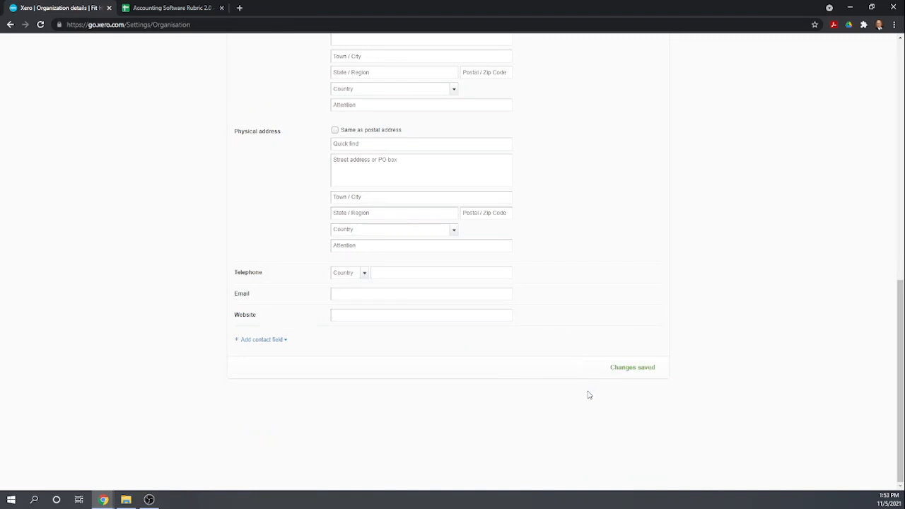
pyautogui.scroll(10, 532, 231)
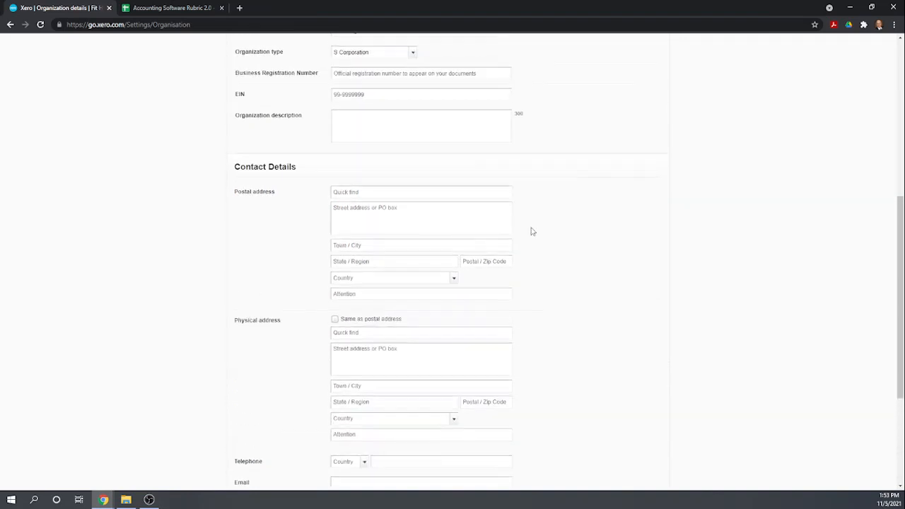
pyautogui.scroll(1, 530, 231)
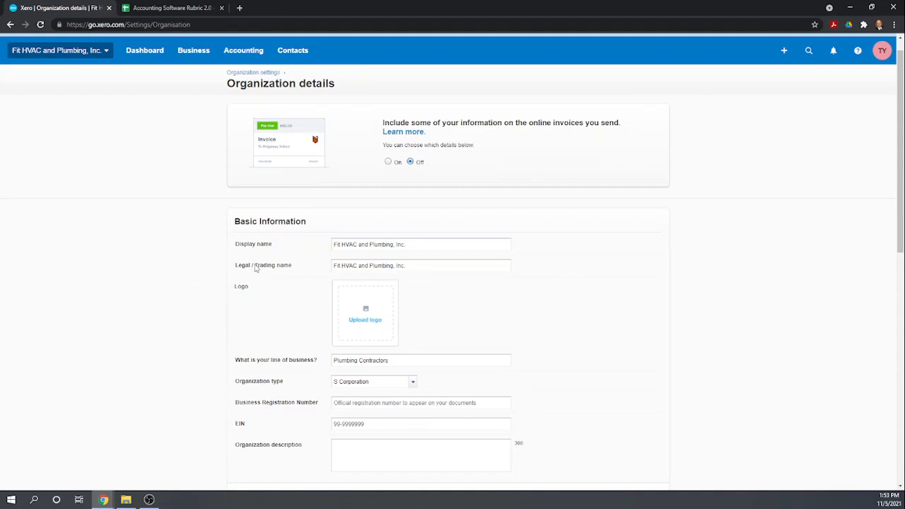
pyautogui.scroll(1, 333, 234)
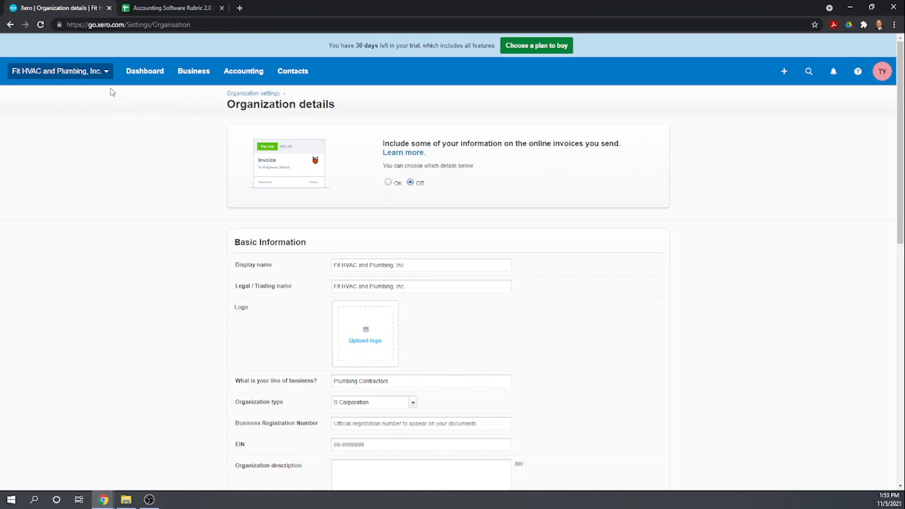
# Go from Organization settings through the advanced settings to Financial settings
pyautogui.click(261, 94)
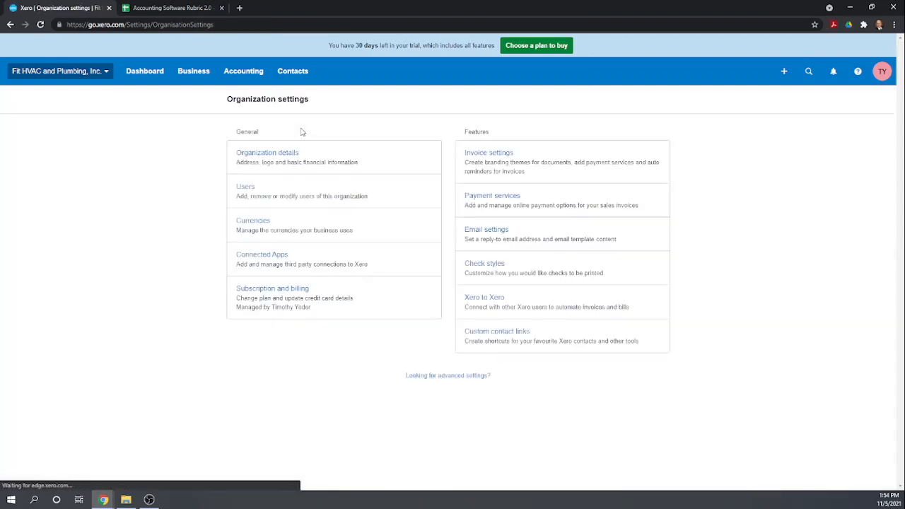
pyautogui.click(461, 381)
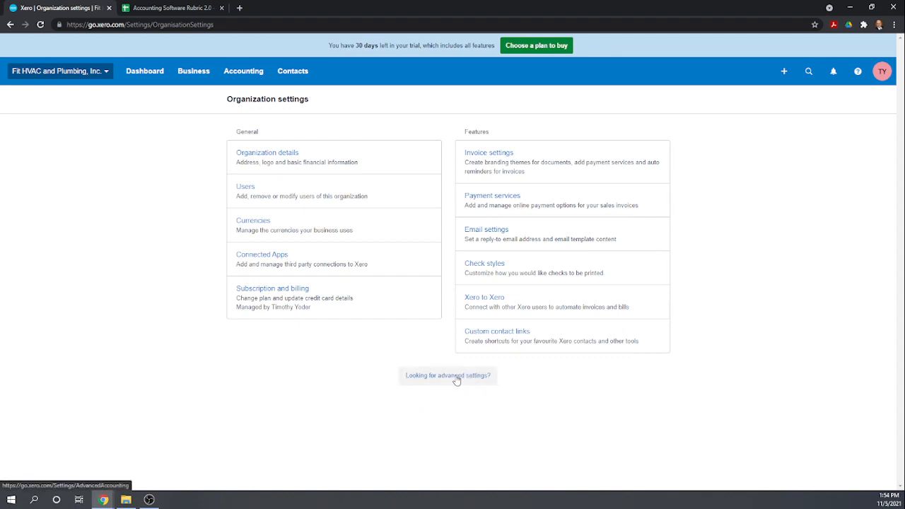
pyautogui.click(458, 380)
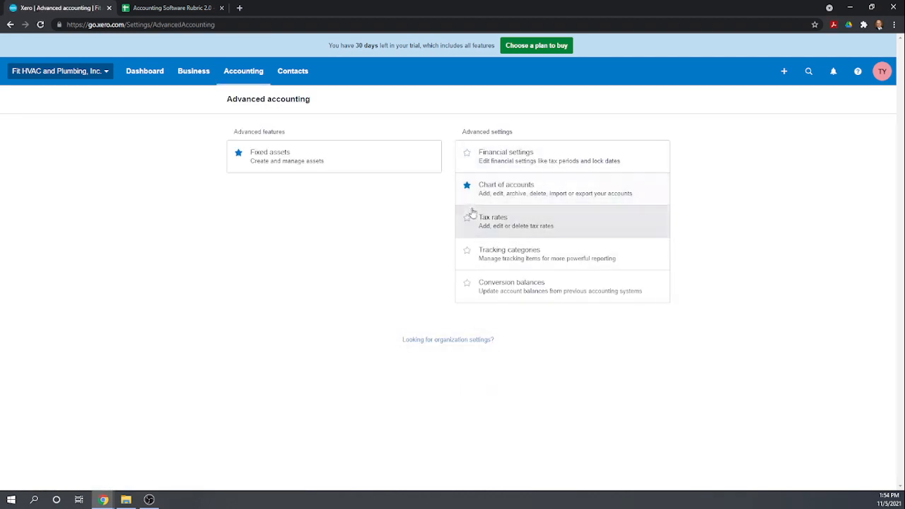
pyautogui.click(509, 153)
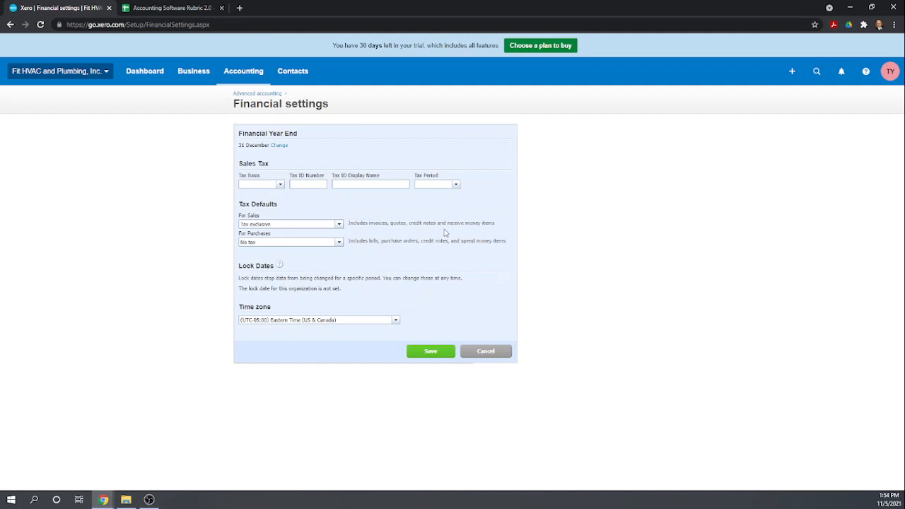
# Keep sales tax default as Tax exclusive and purchases as No tax, and save the financial settings
pyautogui.click(340, 224)
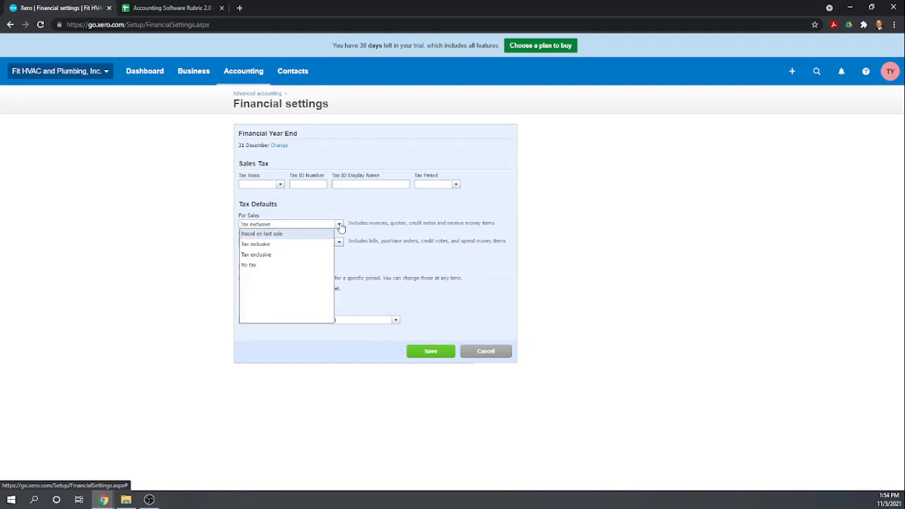
pyautogui.click(394, 263)
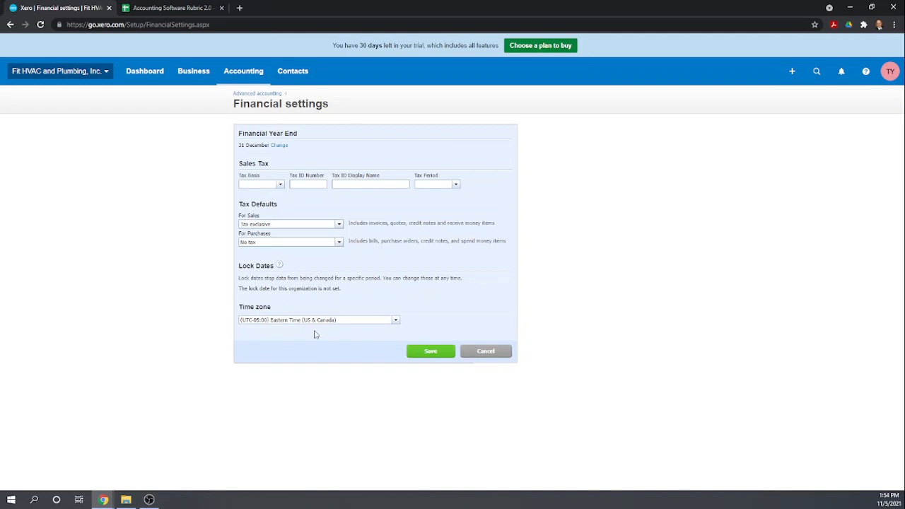
pyautogui.click(426, 349)
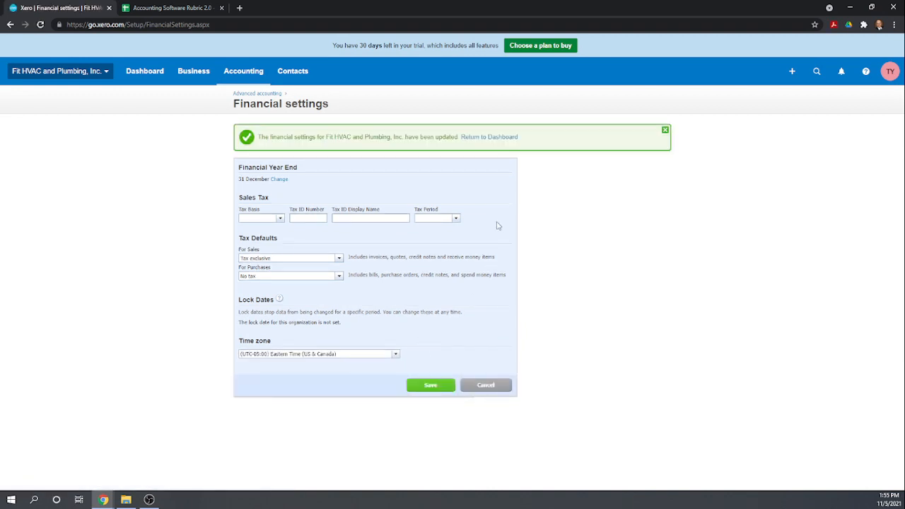
# Go to the Users list in the organization settings
pyautogui.click(82, 74)
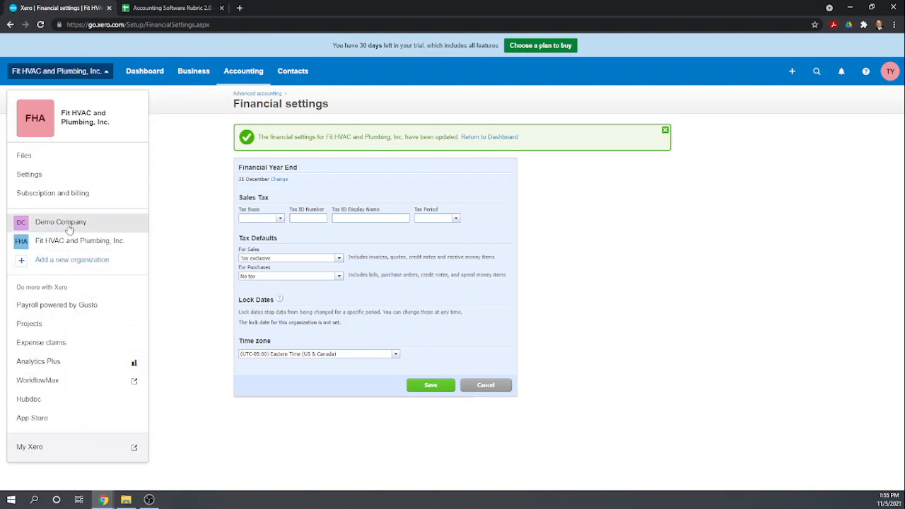
pyautogui.click(42, 181)
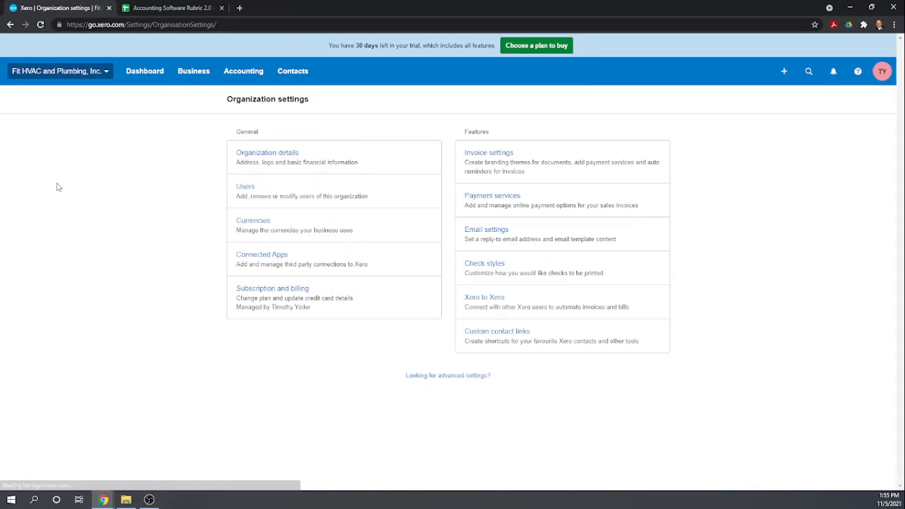
pyautogui.click(249, 186)
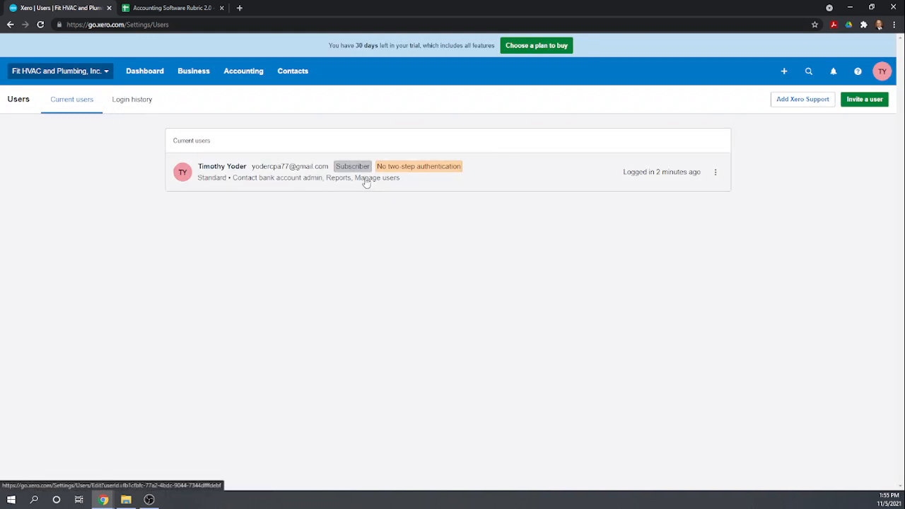
# Change the subscriber's business and accounting role from Standard to Advisor and update permissions
pyautogui.click(717, 173)
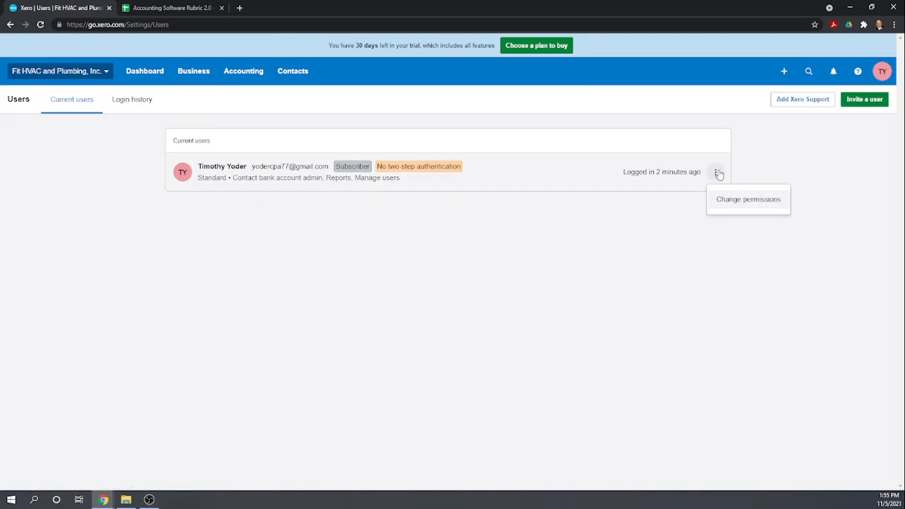
pyautogui.click(736, 200)
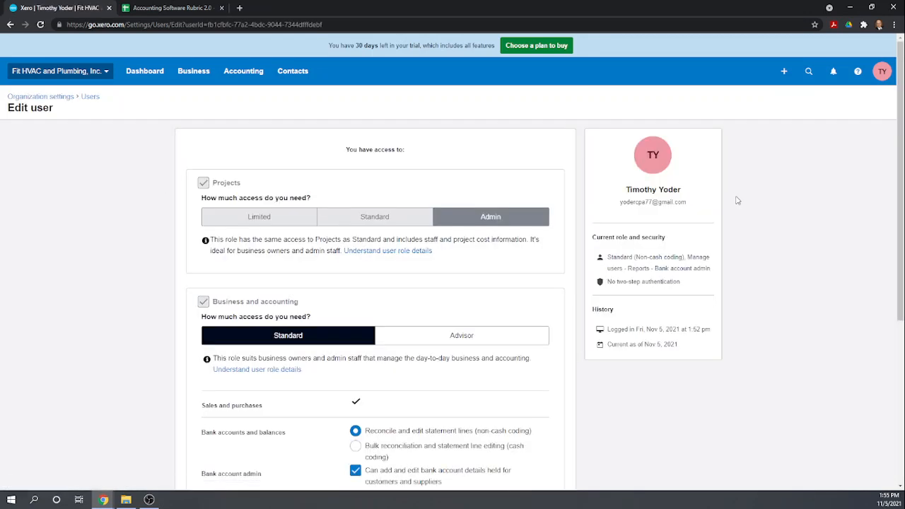
pyautogui.scroll(-2, 347, 262)
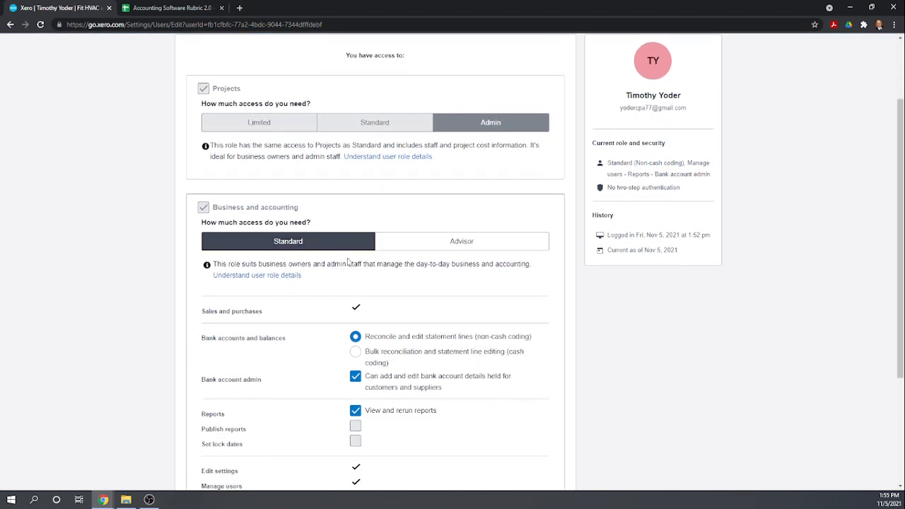
pyautogui.scroll(-3, 347, 262)
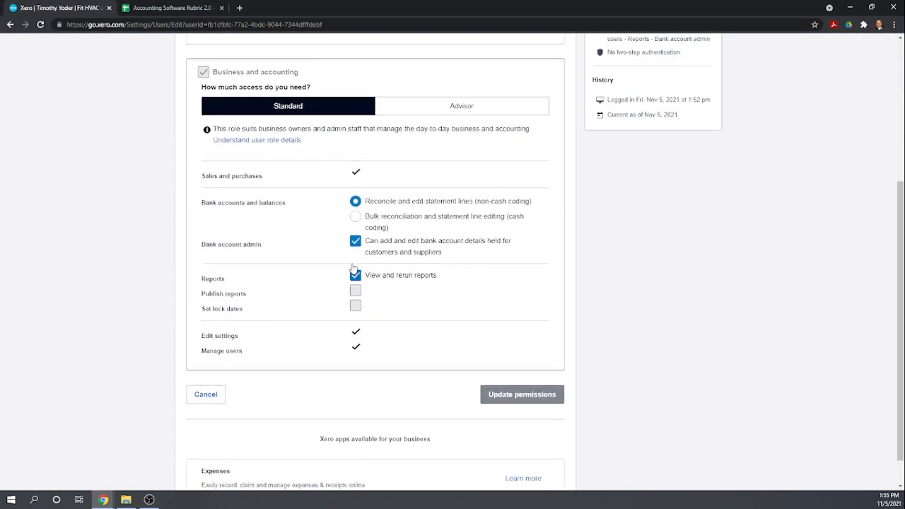
pyautogui.scroll(3, 353, 269)
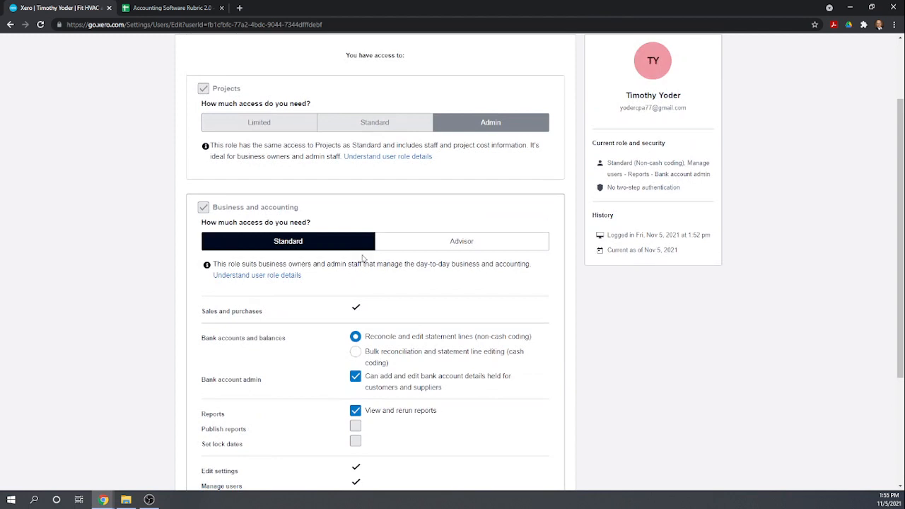
pyautogui.click(444, 242)
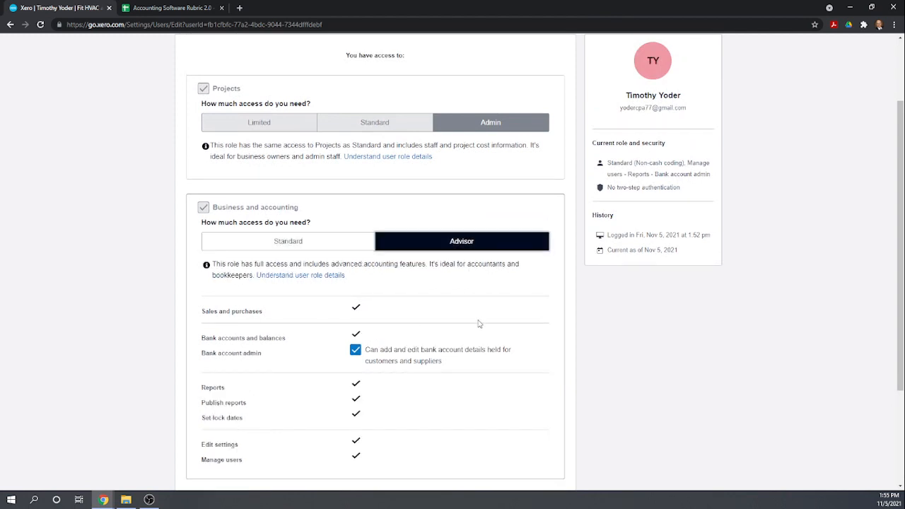
pyautogui.scroll(-2, 479, 324)
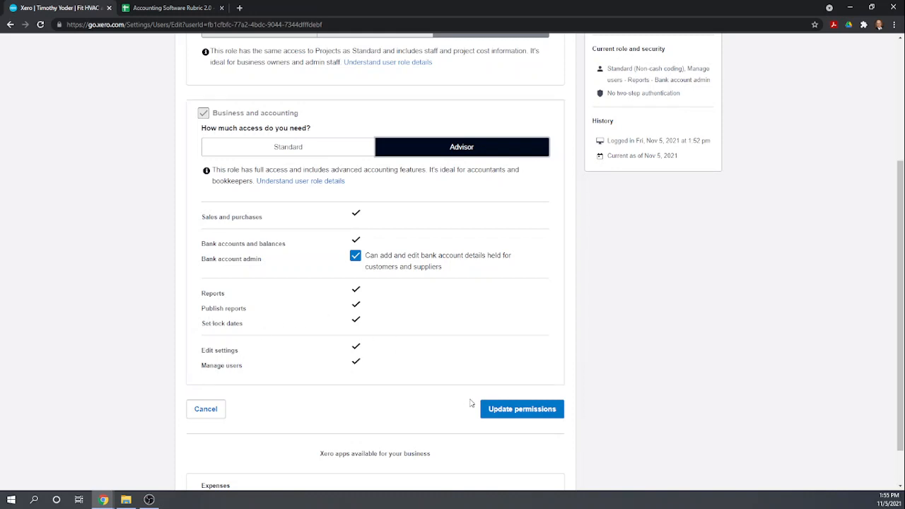
pyautogui.click(522, 413)
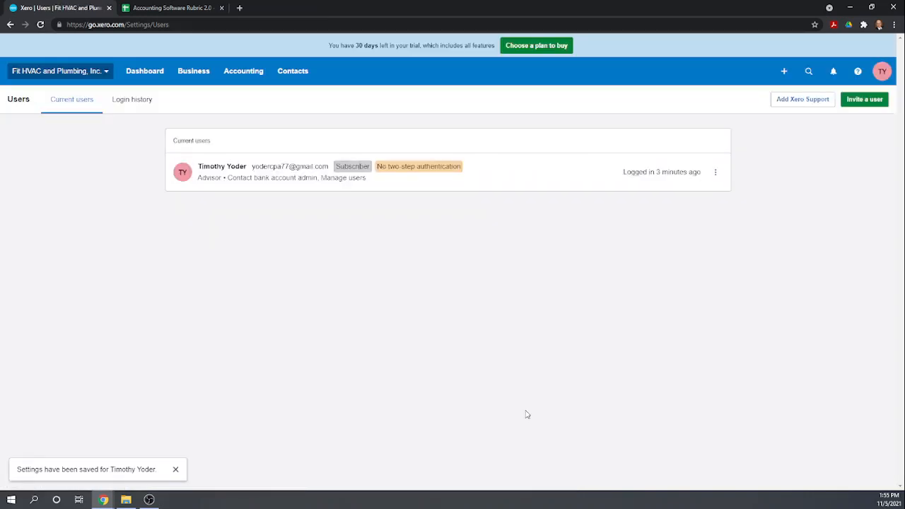
# Review the Financial settings lock dates, cancel without saving, and return to Advanced accounting
pyautogui.click(74, 73)
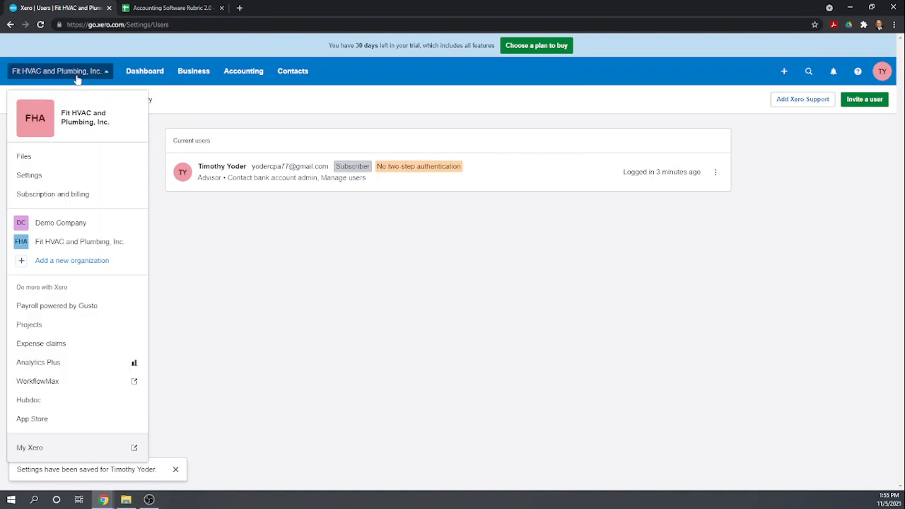
pyautogui.click(53, 175)
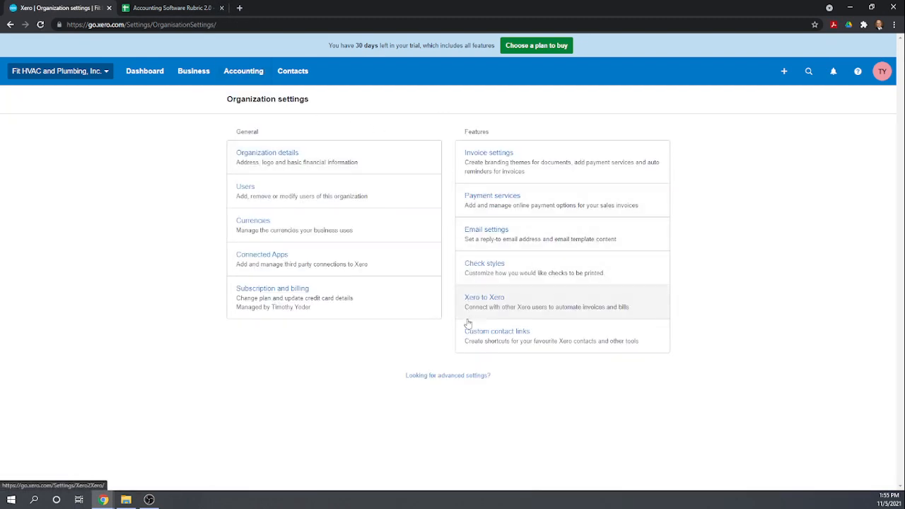
pyautogui.click(458, 374)
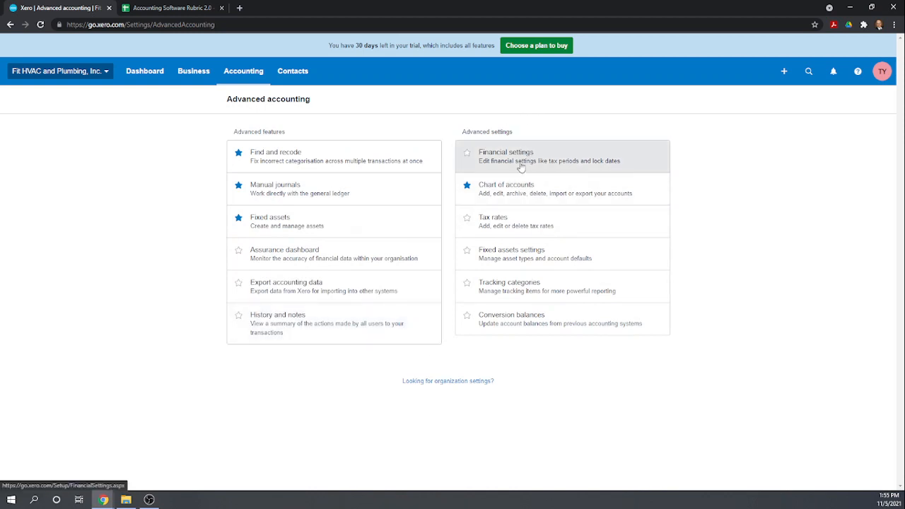
pyautogui.click(515, 163)
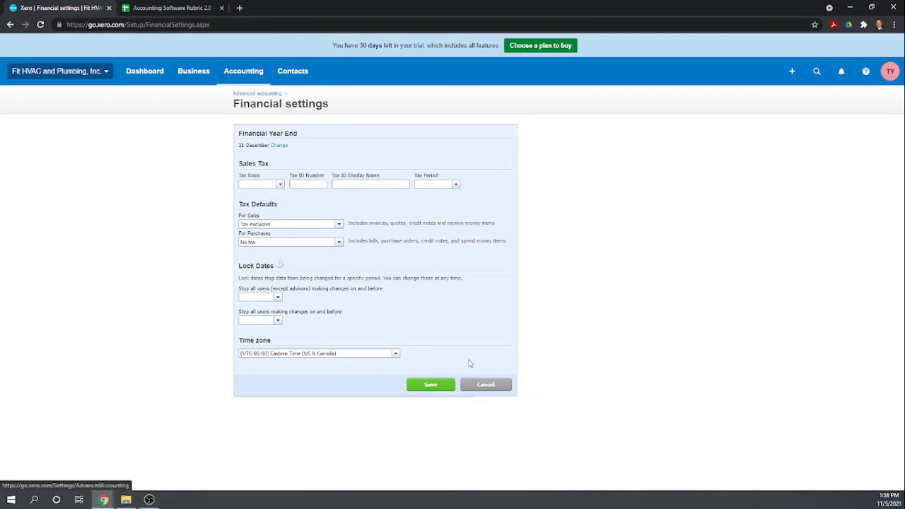
pyautogui.click(510, 391)
pyautogui.click(258, 98)
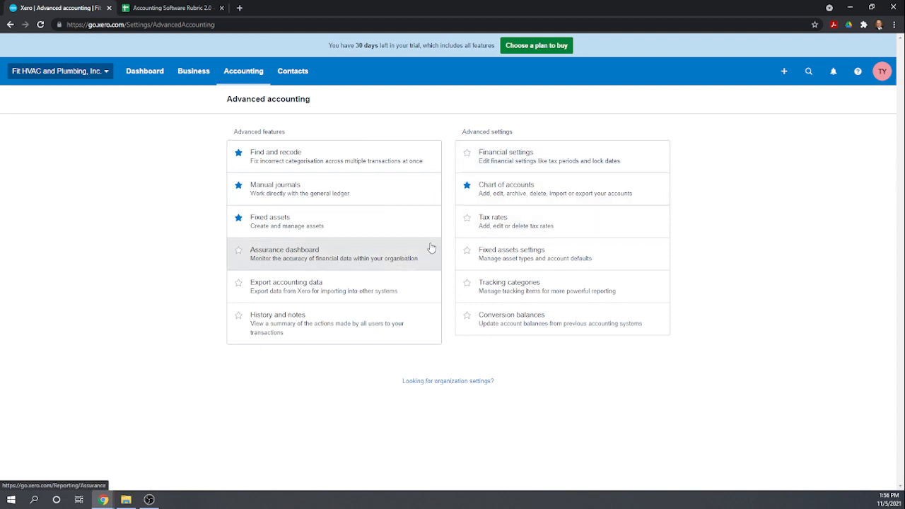
# Create and save a tracking category named Class with options Admin, HVAC and Plumbing
pyautogui.click(537, 294)
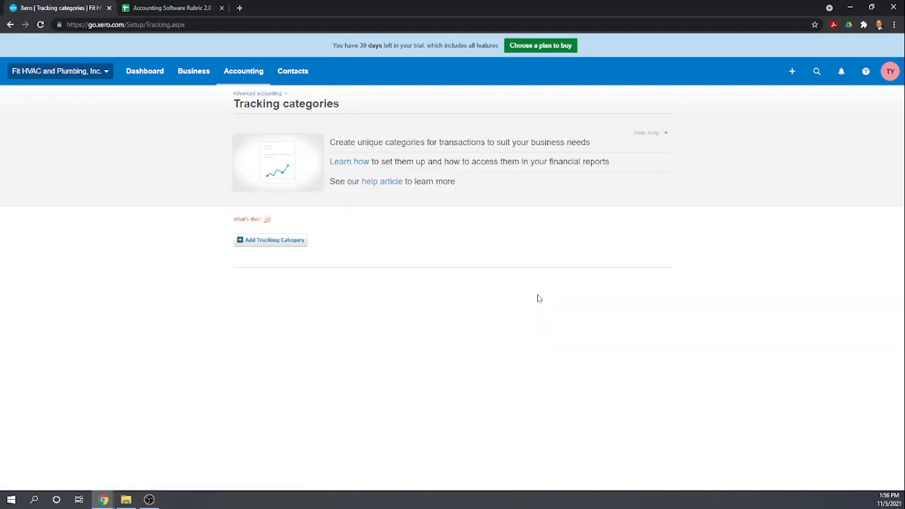
pyautogui.click(266, 245)
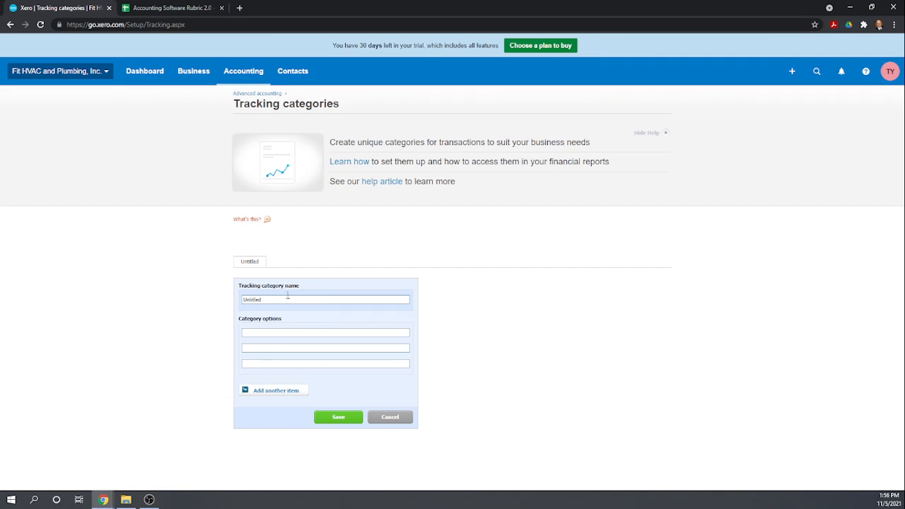
pyautogui.moveTo(269, 299); pyautogui.dragTo(229, 299)
pyautogui.write('C')
pyautogui.write('mb')
pyautogui.write('Admin')
pyautogui.click(344, 421)
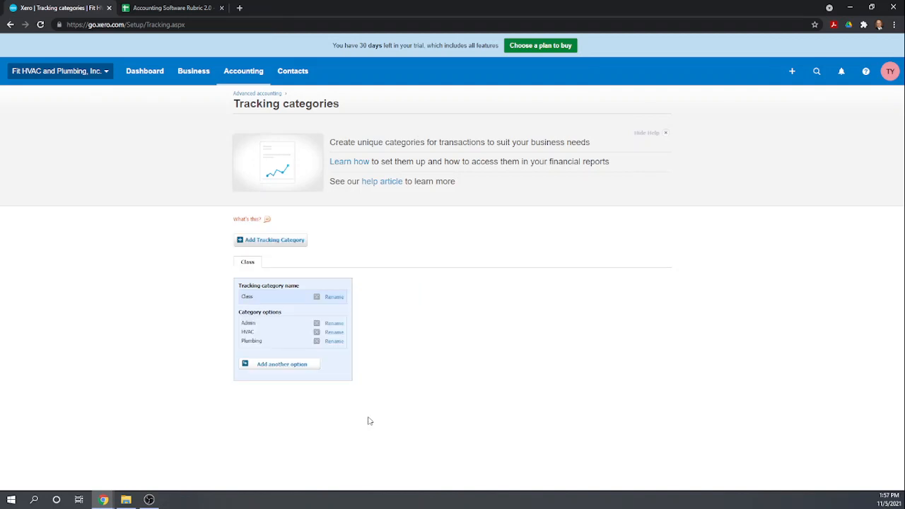
pyautogui.click(285, 241)
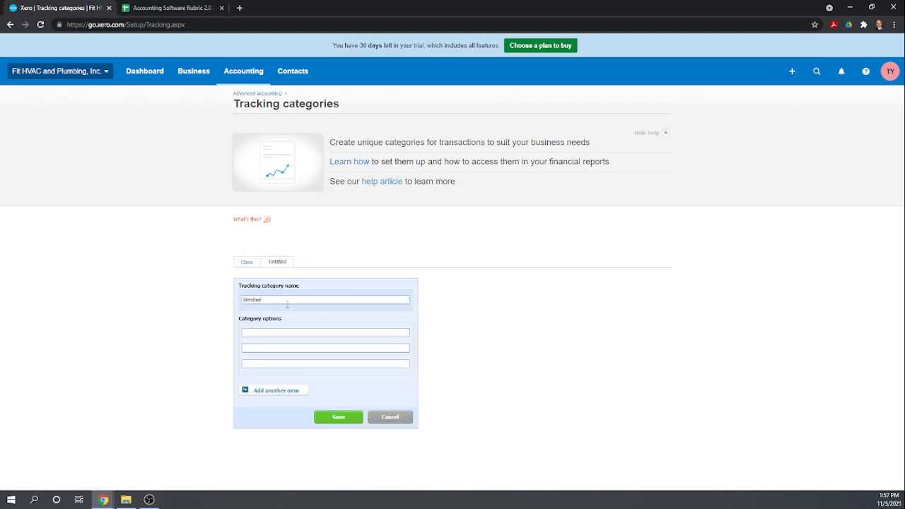
# Rename the new category to Location, add options New York and Delaware, and save it
pyautogui.moveTo(278, 297); pyautogui.dragTo(220, 300)
pyautogui.write('Location')
pyautogui.click(300, 331)
pyautogui.click(252, 349)
pyautogui.write('Delaware')
pyautogui.click(338, 418)
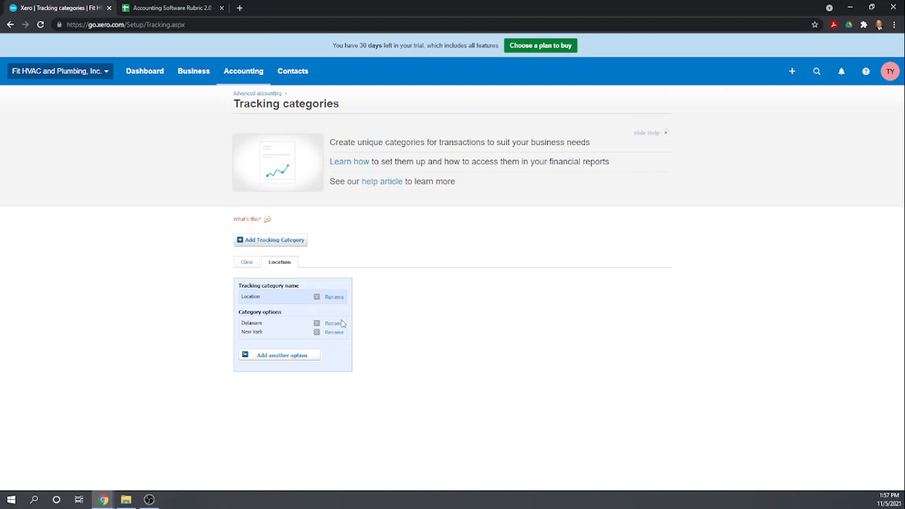
# Dismiss the warning that no more active tracking categories are allowed, and return to Advanced accounting
pyautogui.click(280, 240)
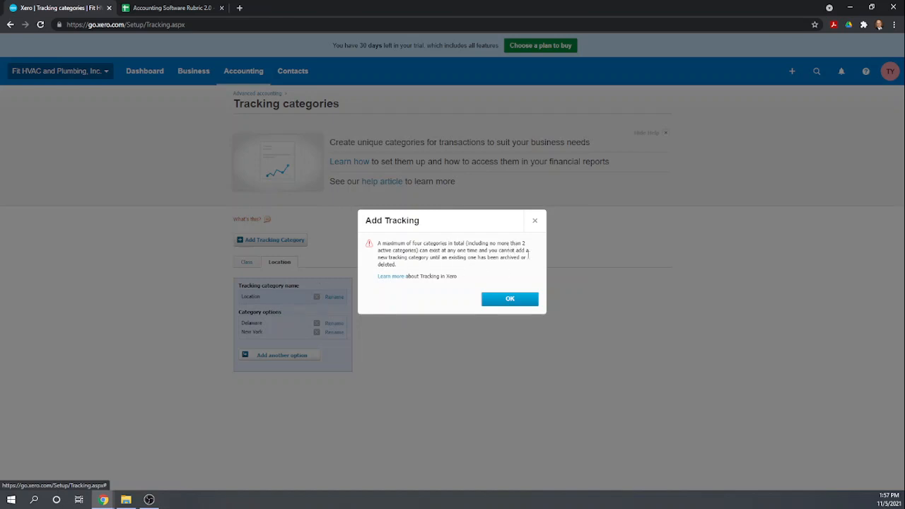
pyautogui.click(535, 221)
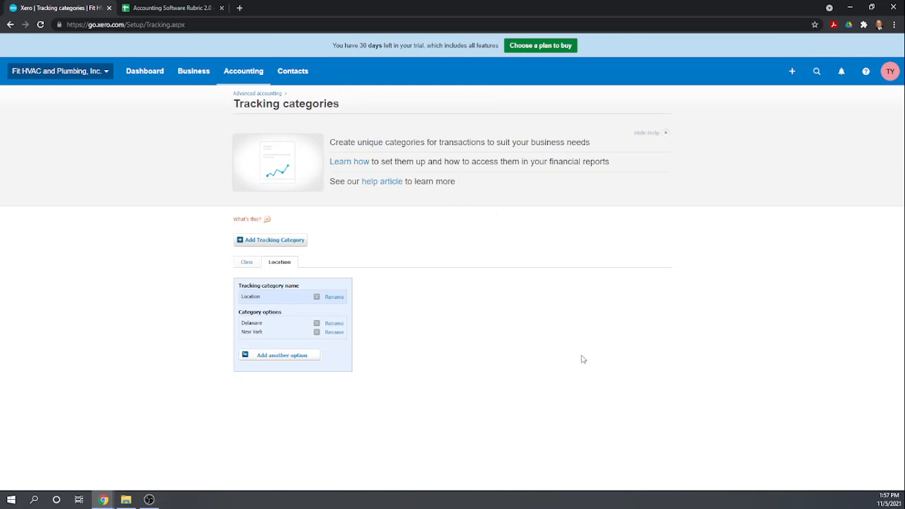
pyautogui.click(243, 71)
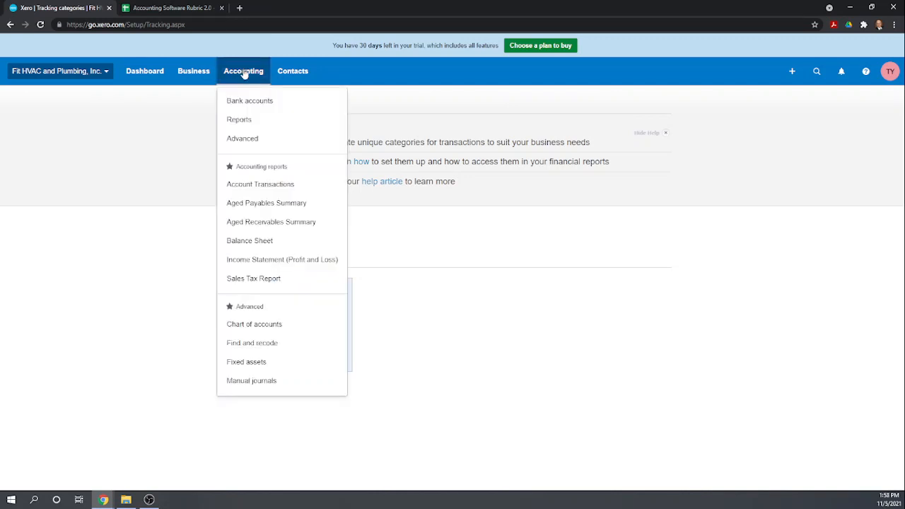
pyautogui.click(143, 153)
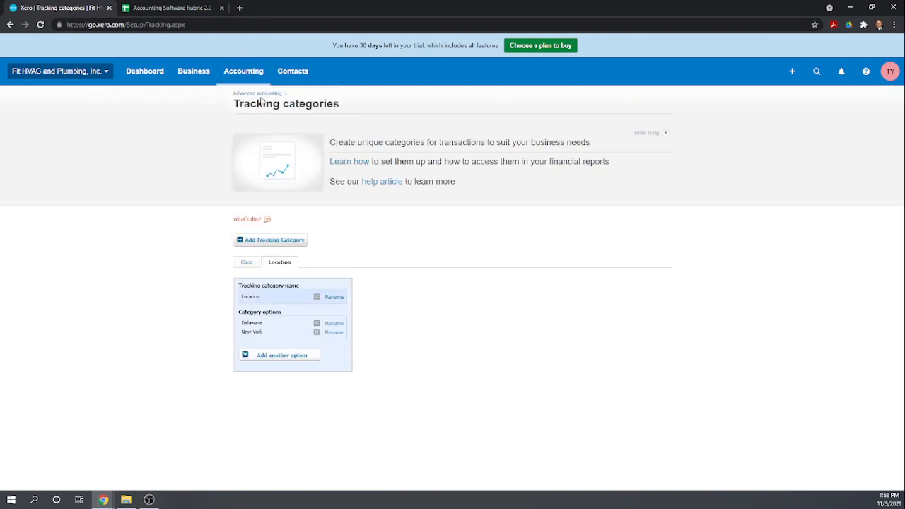
pyautogui.click(258, 96)
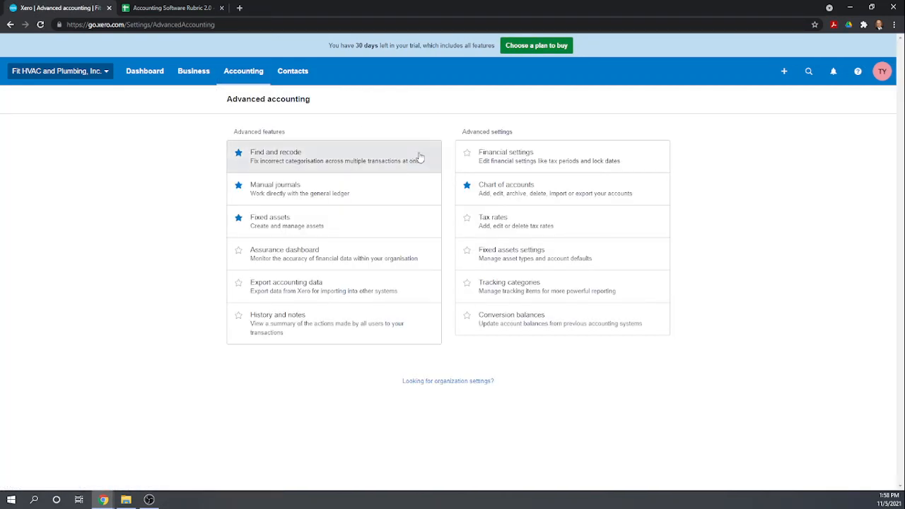
pyautogui.click(505, 199)
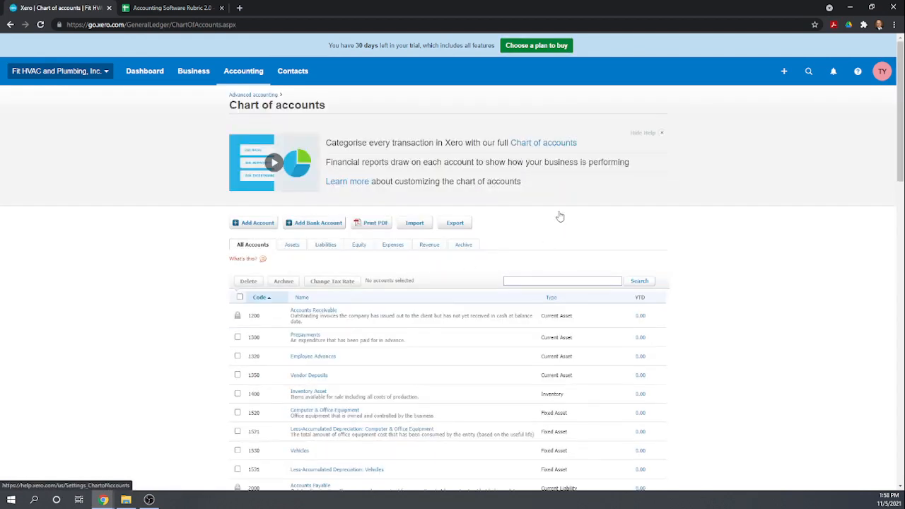
# Scroll through the chart of accounts, from 1200 Accounts Receivable to 2000 Accounts Payable
pyautogui.scroll(-2, 683, 366)
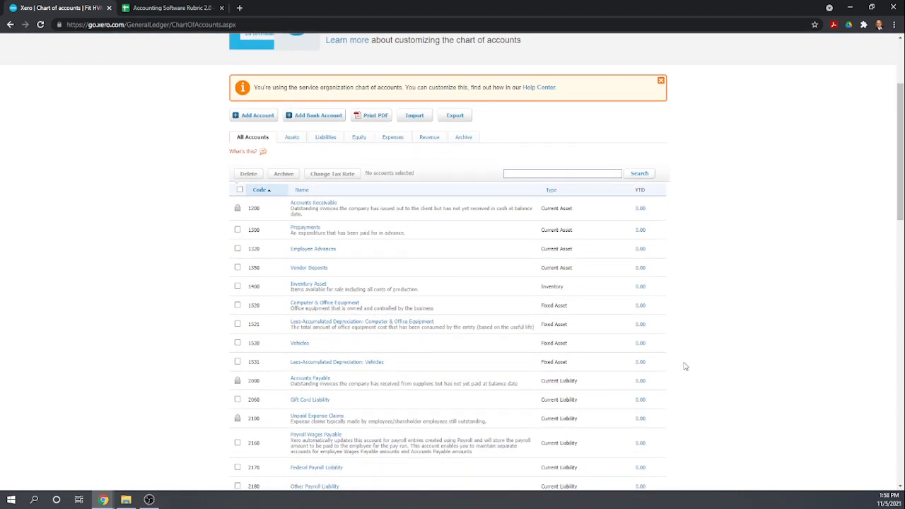
pyautogui.scroll(-2, 685, 366)
pyautogui.scroll(1, 685, 367)
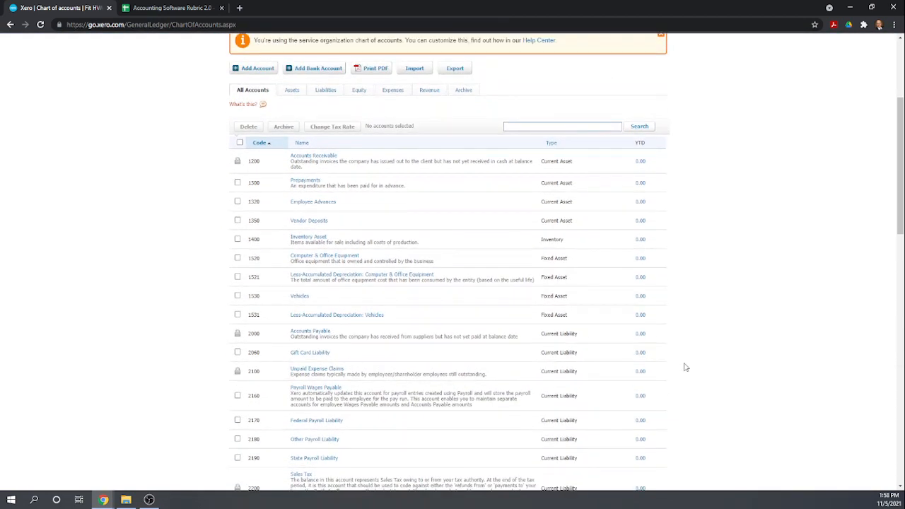
pyautogui.scroll(2, 685, 367)
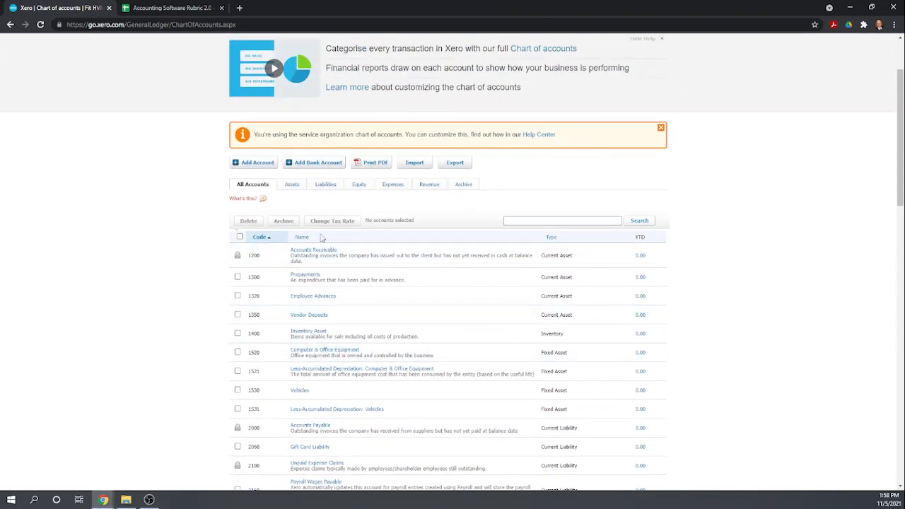
# Add a new bank account for Bank of America (US), skipping the online connection
pyautogui.click(300, 165)
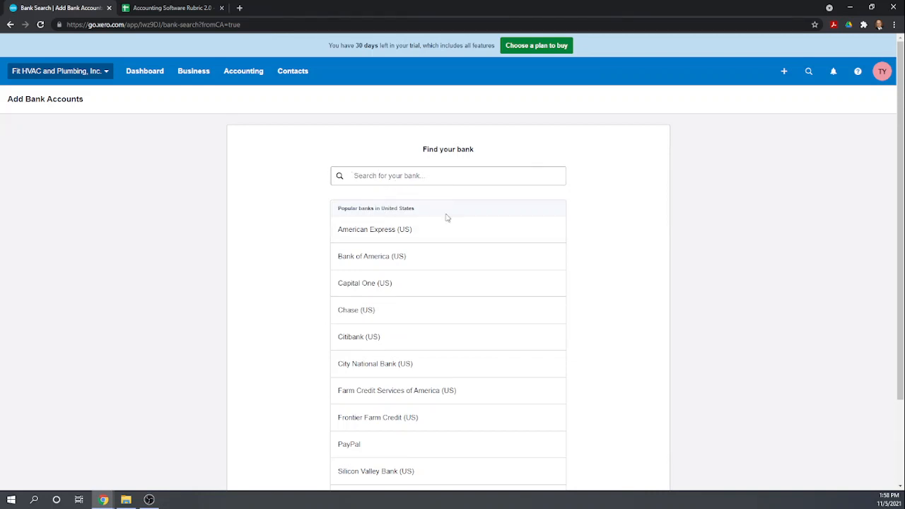
pyautogui.click(385, 258)
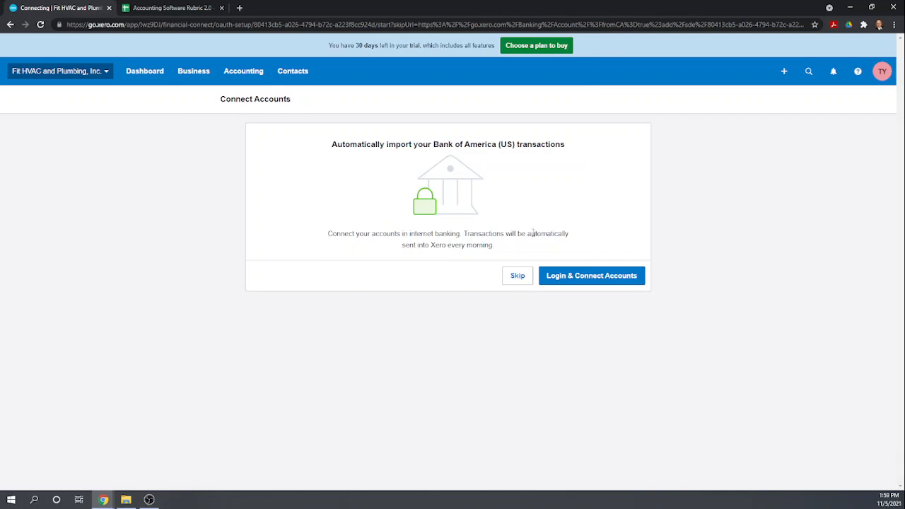
pyautogui.click(518, 276)
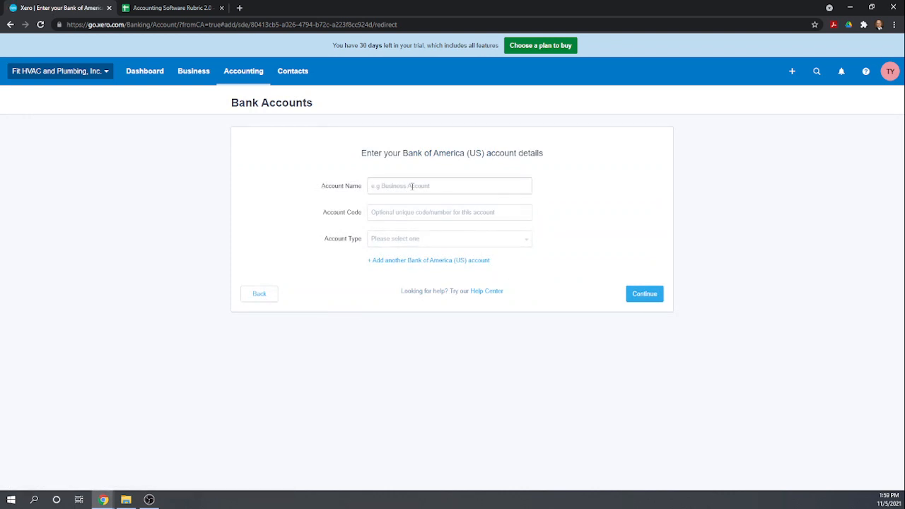
# Save 'Checking Account' with code 1000, type Everyday (day-to-day), account number and USD currency
pyautogui.click(413, 186)
pyautogui.write('Checking Account')
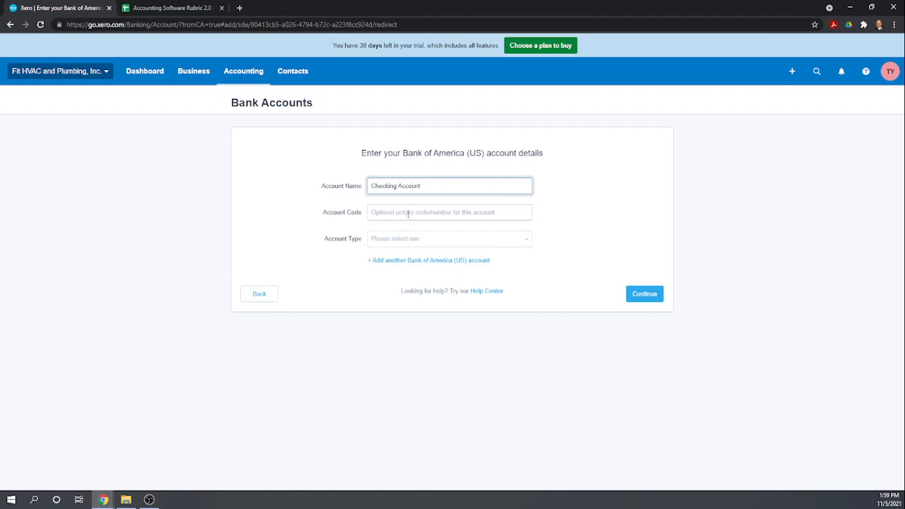
pyautogui.click(408, 213)
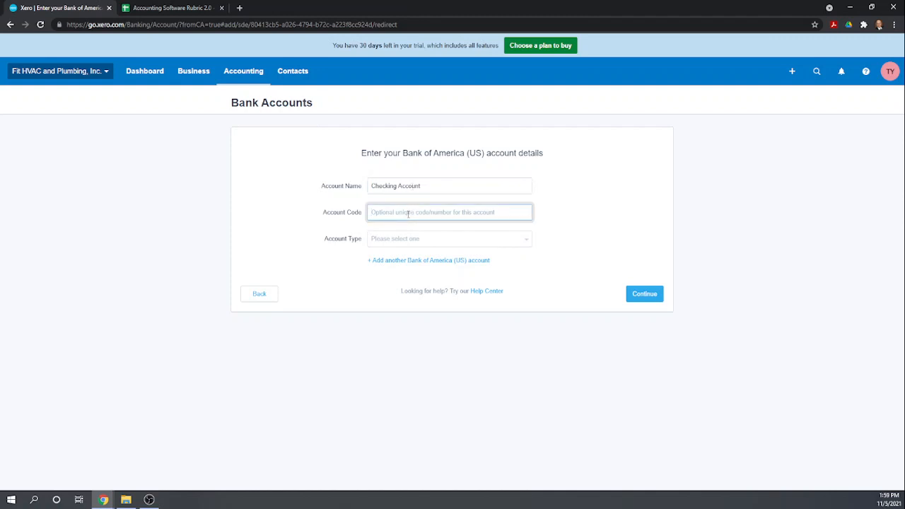
pyautogui.write('1000')
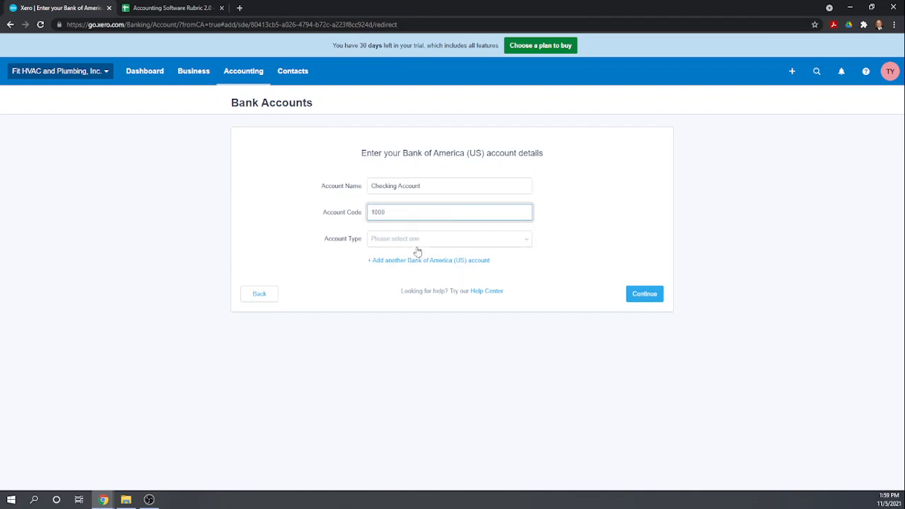
pyautogui.click(415, 239)
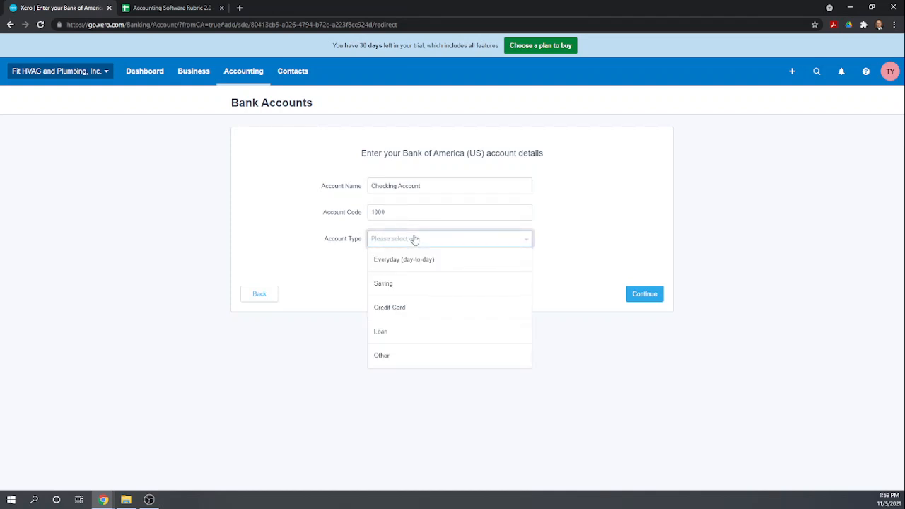
pyautogui.click(398, 263)
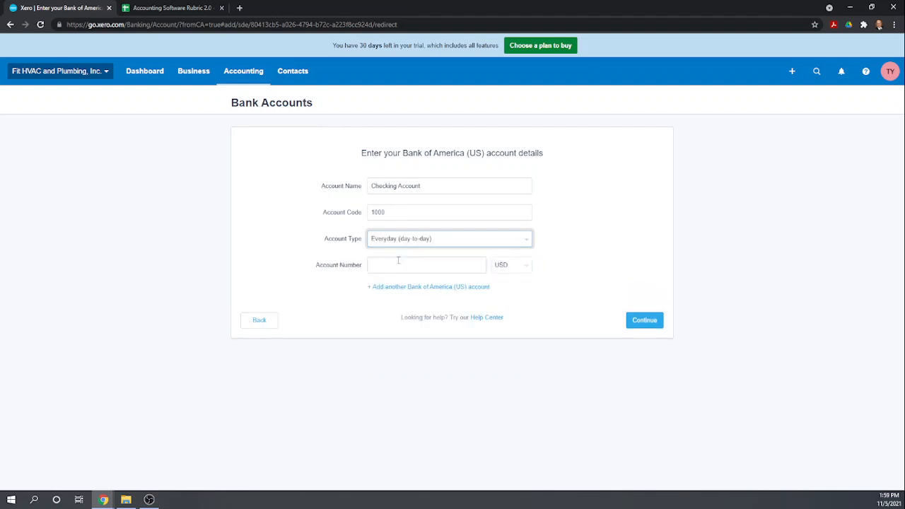
pyautogui.click(438, 267)
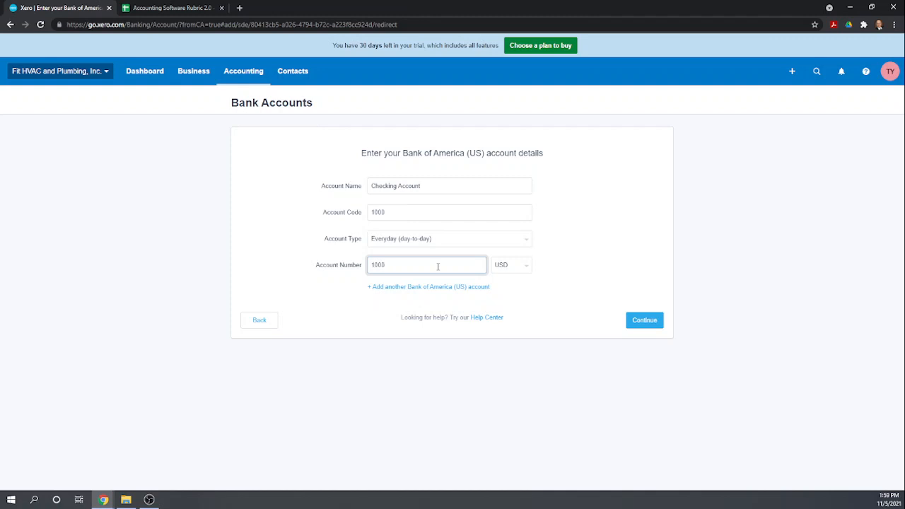
pyautogui.press('Tab')
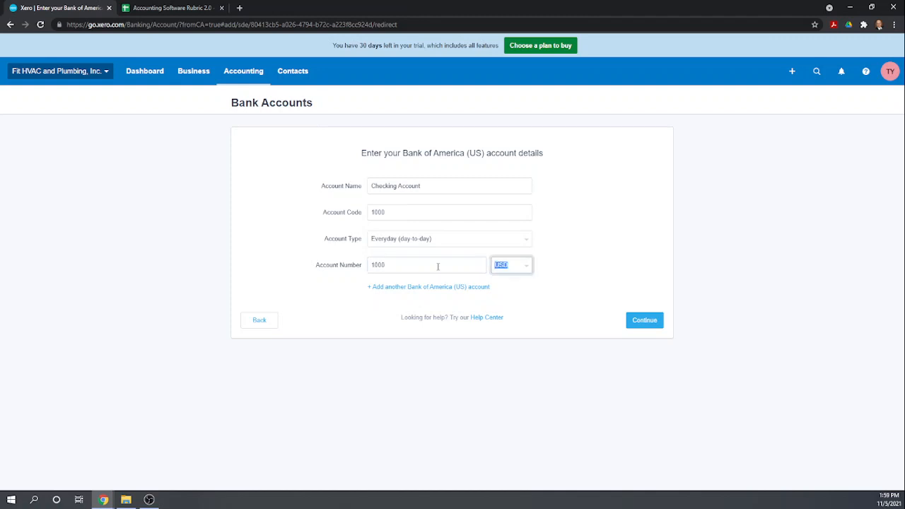
pyautogui.click(354, 307)
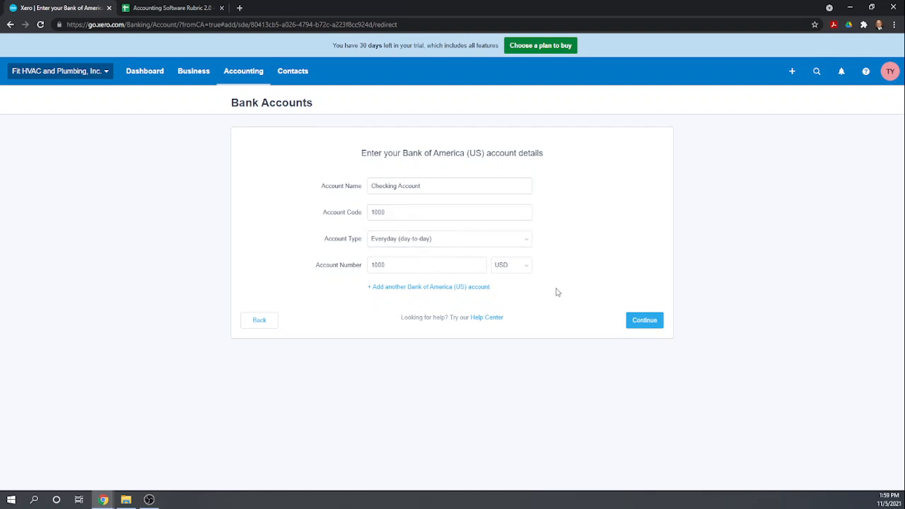
pyautogui.click(640, 323)
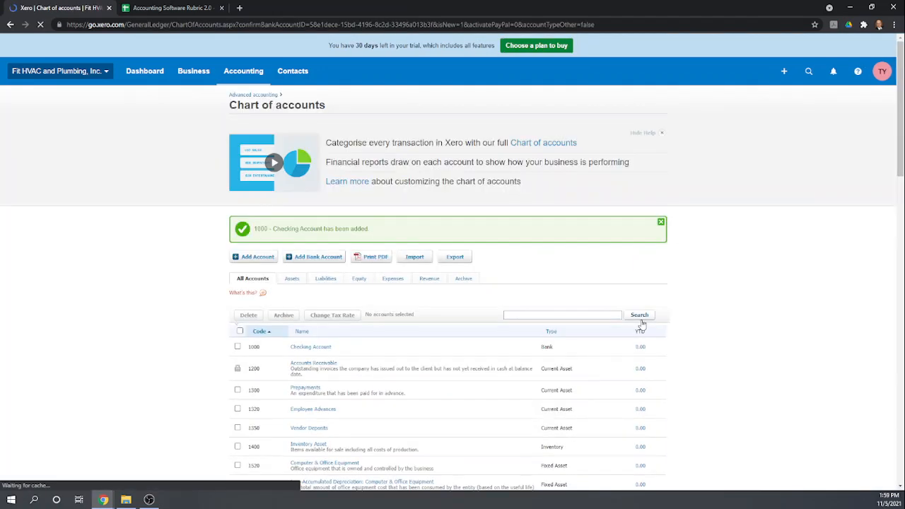
pyautogui.scroll(-3, 523, 225)
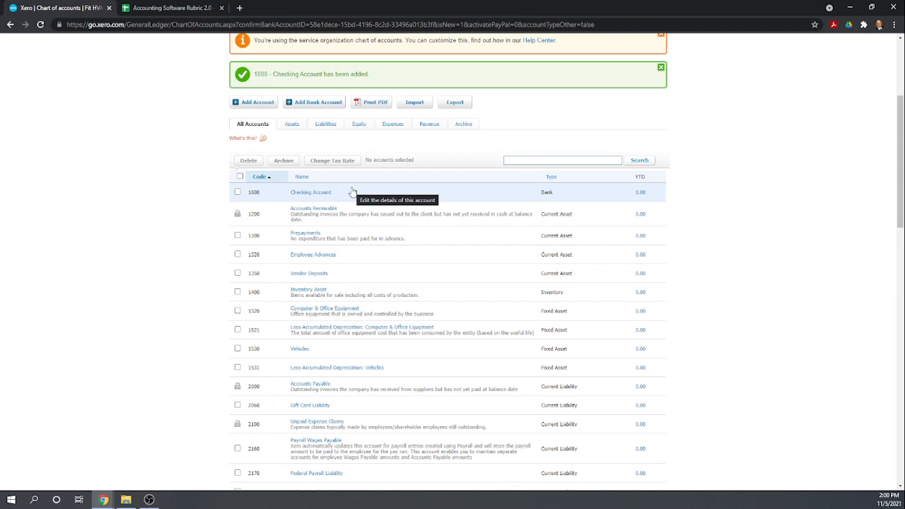
pyautogui.scroll(1, 385, 209)
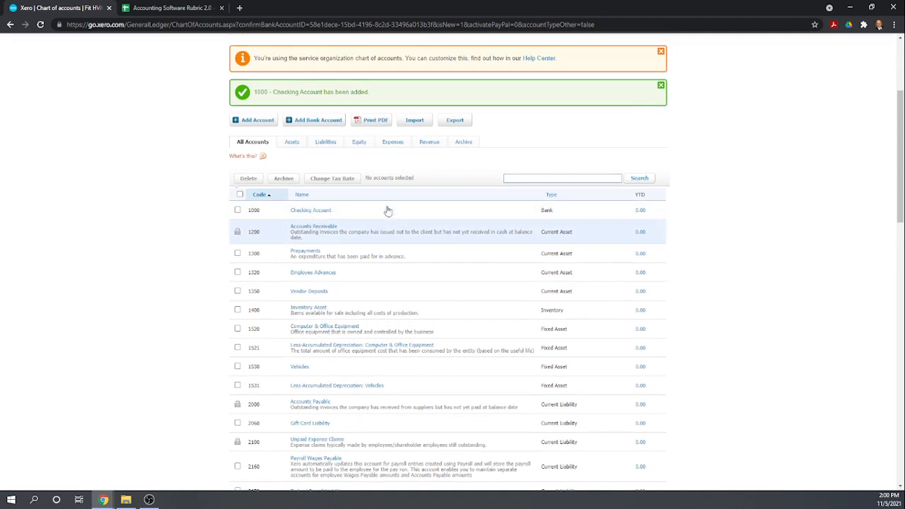
pyautogui.scroll(-1, 387, 205)
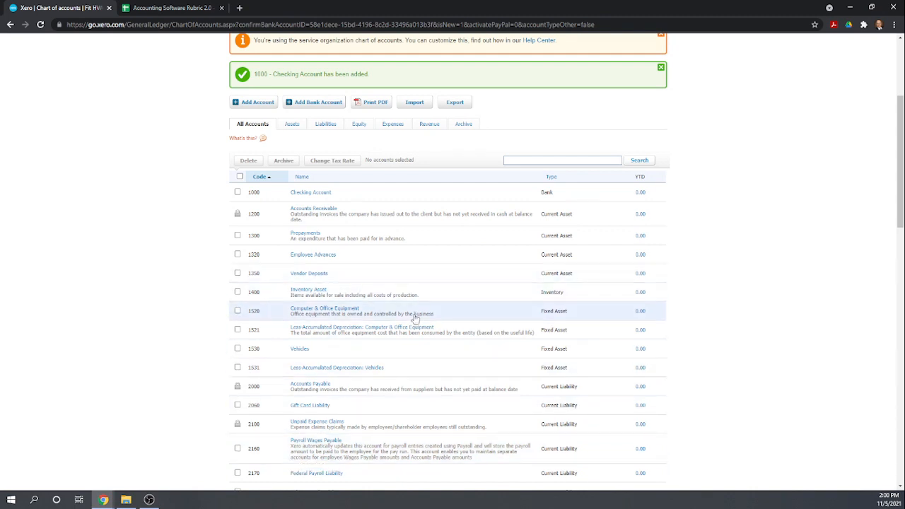
pyautogui.scroll(-1, 416, 319)
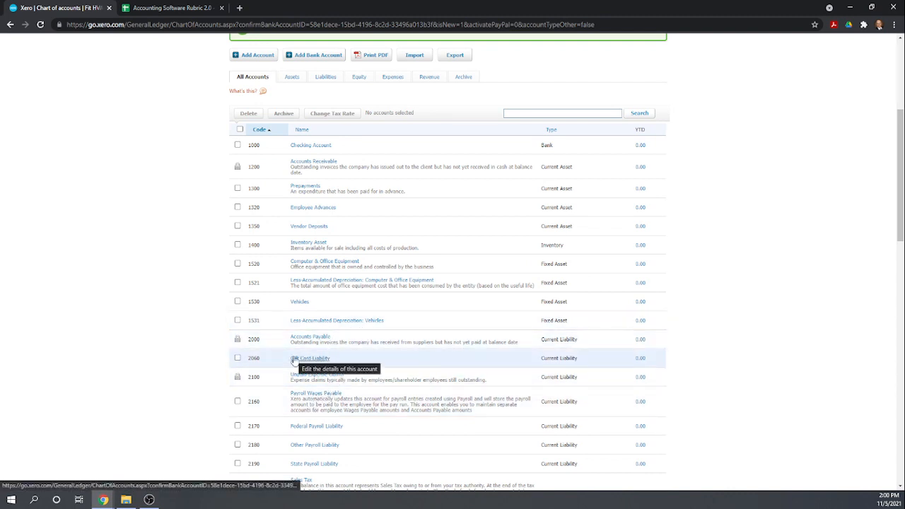
pyautogui.scroll(3, 317, 329)
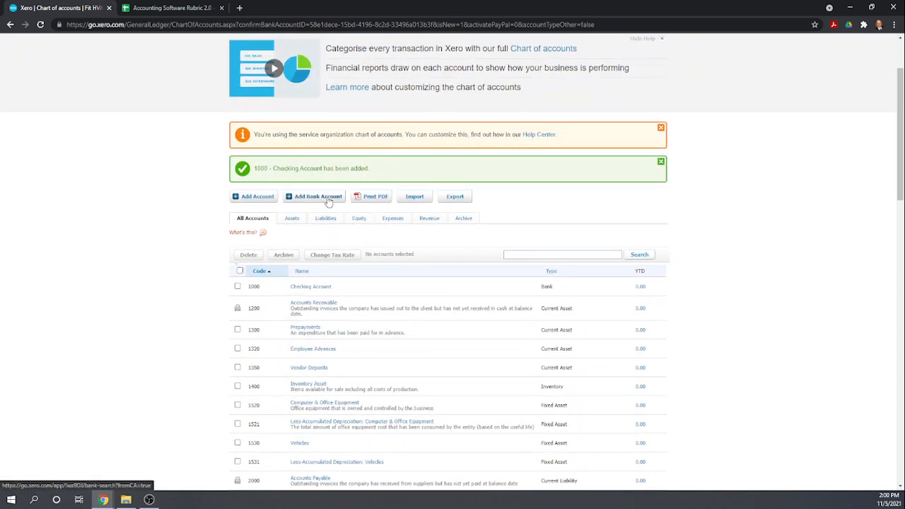
# Add another bank account for American Express (US), declining to connect the bank
pyautogui.click(328, 202)
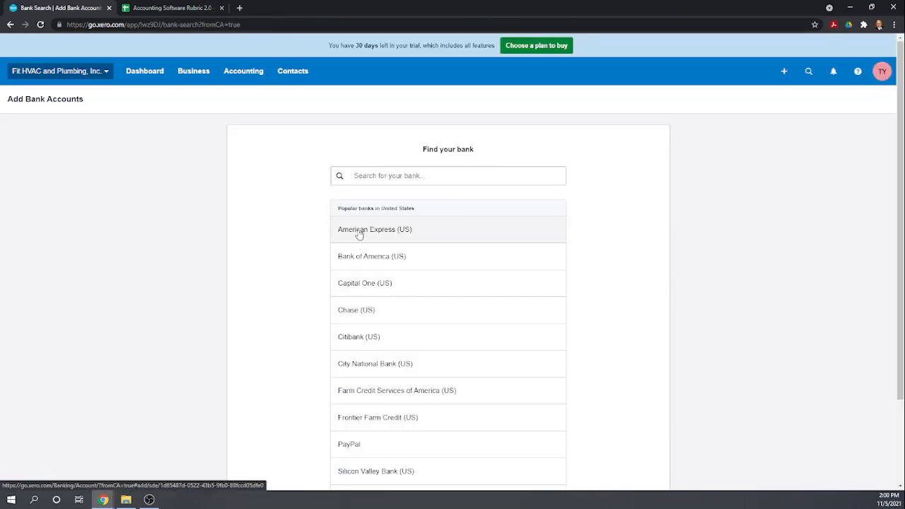
pyautogui.click(360, 233)
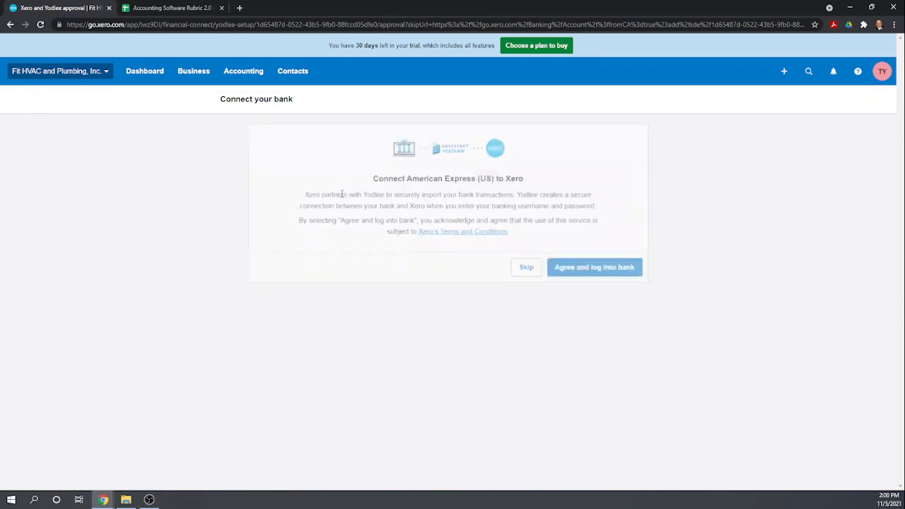
pyautogui.click(521, 267)
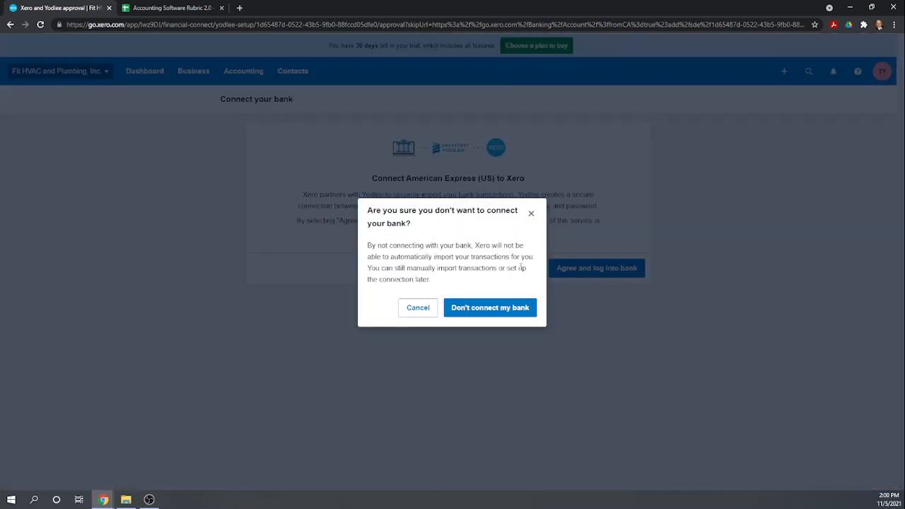
pyautogui.click(488, 309)
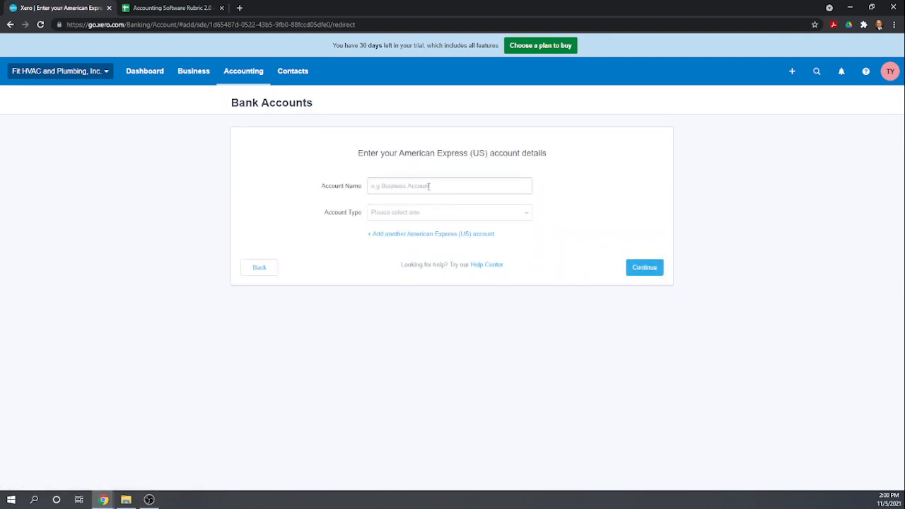
# Save the account named Credit Card, type Credit Card, with the card's last four digits
pyautogui.click(430, 186)
pyautogui.write('Credit Card')
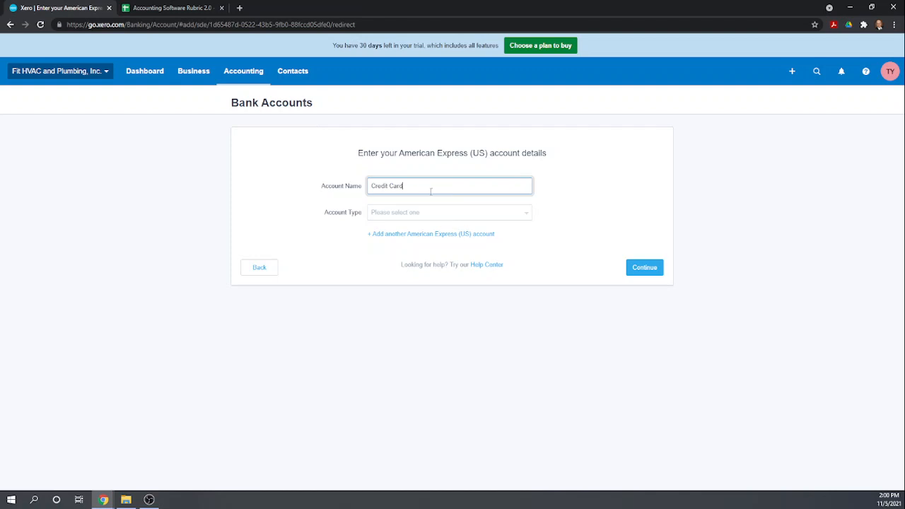
pyautogui.click(437, 213)
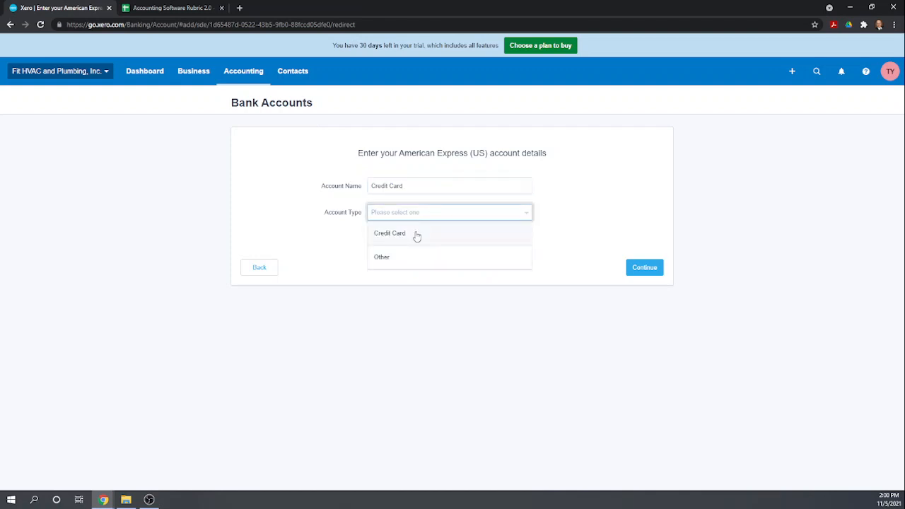
pyautogui.click(415, 234)
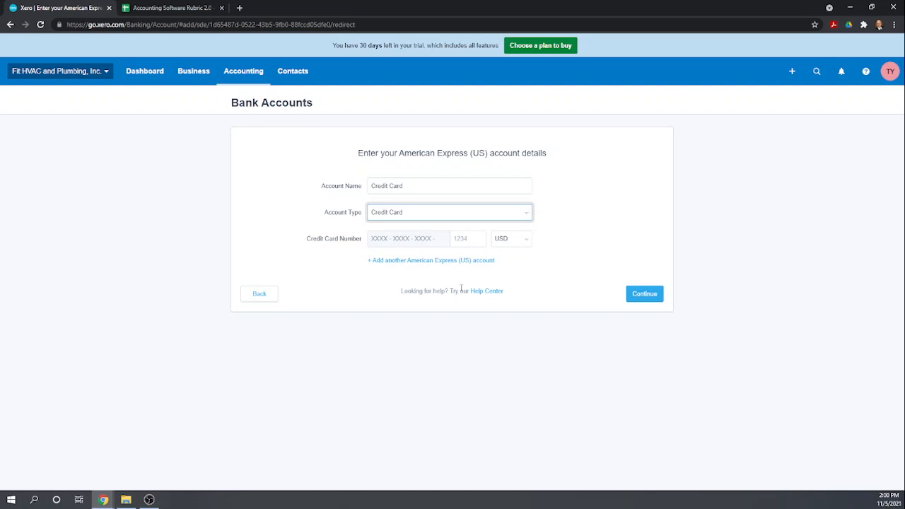
pyautogui.click(644, 296)
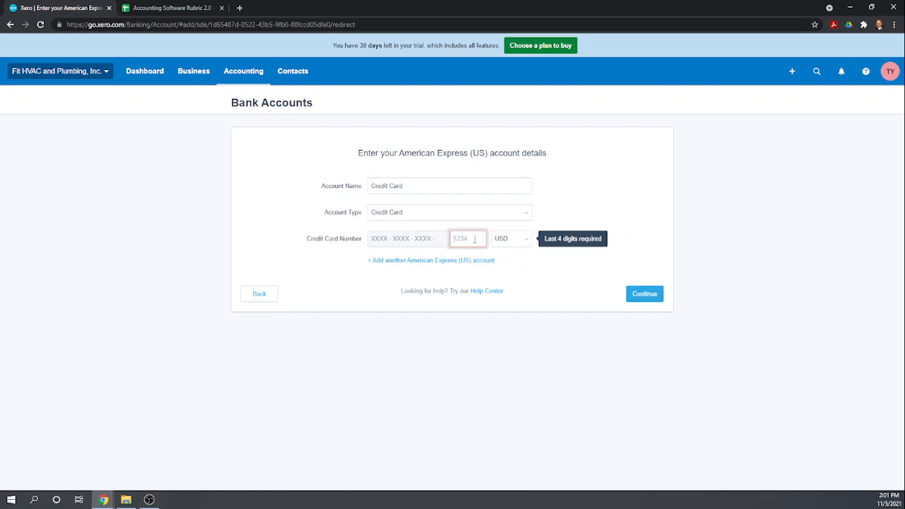
pyautogui.click(428, 242)
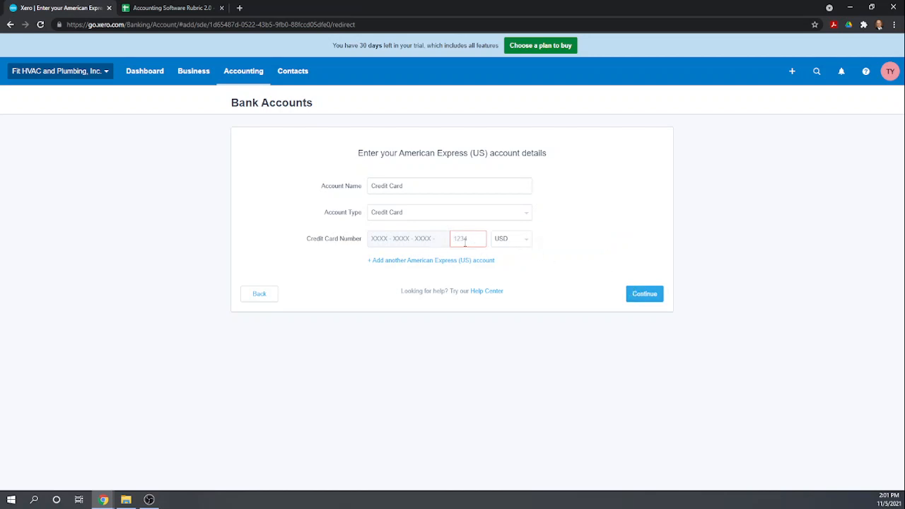
pyautogui.click(465, 242)
pyautogui.write('123')
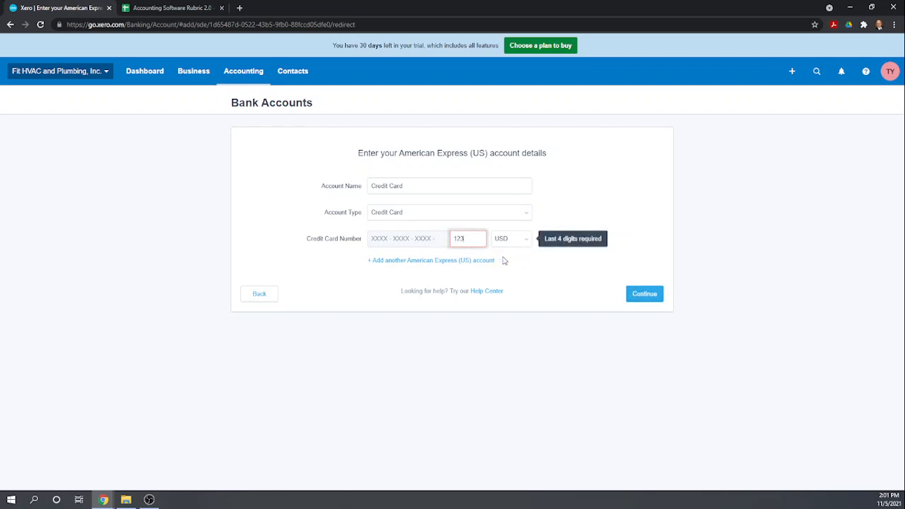
pyautogui.write('4')
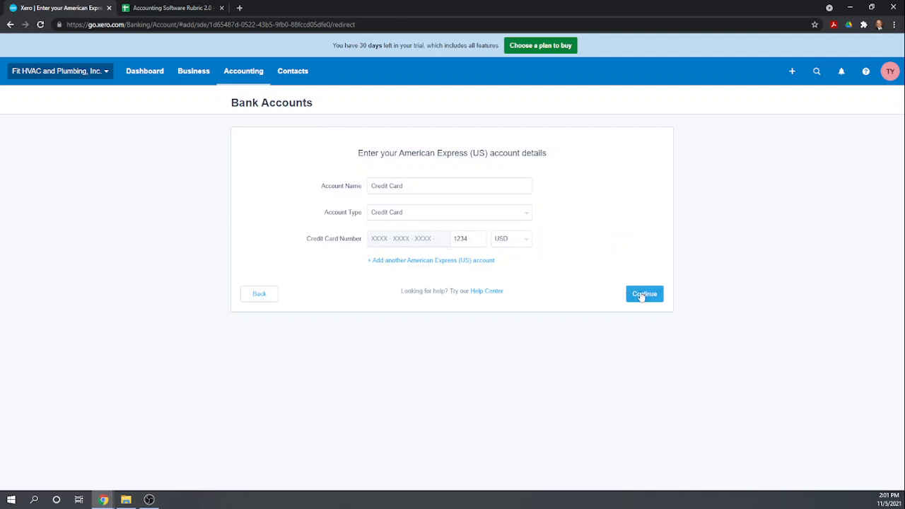
pyautogui.click(642, 295)
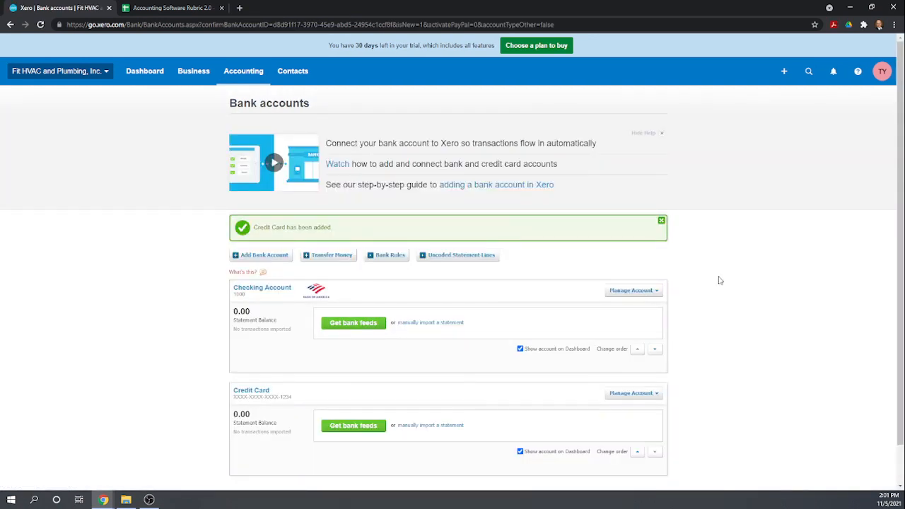
# Check the Bank accounts list, then bring up the Accounting menu
pyautogui.scroll(-1, 720, 281)
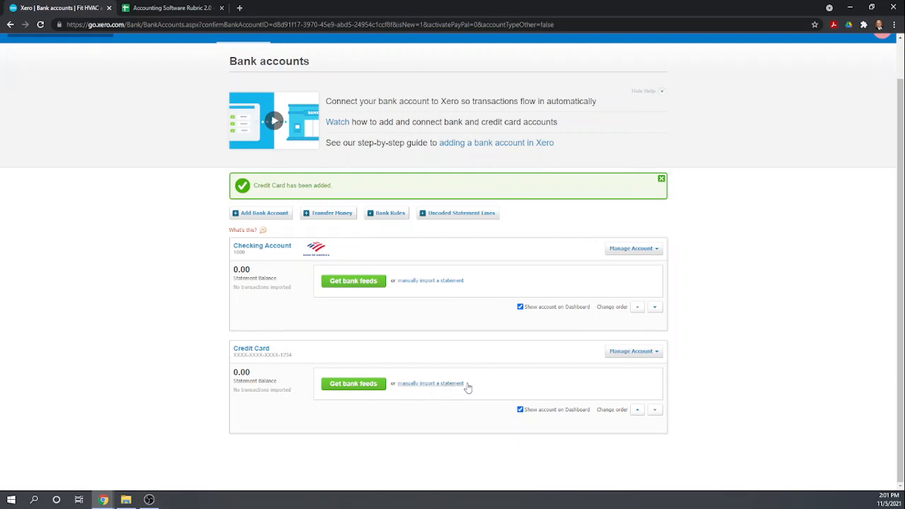
pyautogui.scroll(1, 601, 365)
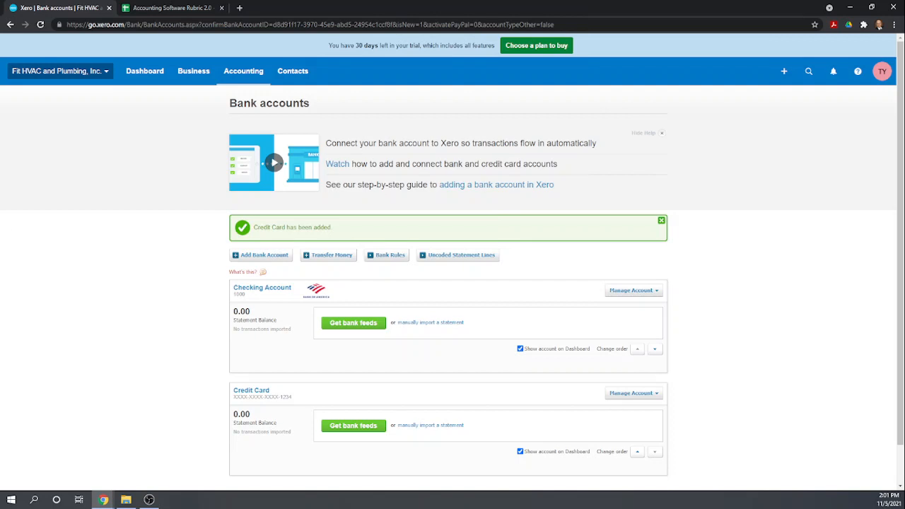
pyautogui.click(243, 72)
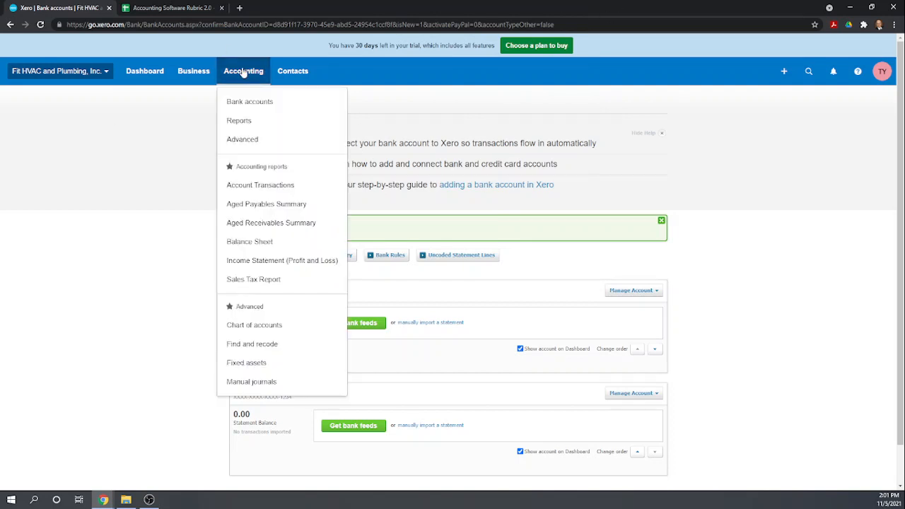
# In the chart of accounts, open Credit Card and set its account type to Credit Card
pyautogui.click(237, 325)
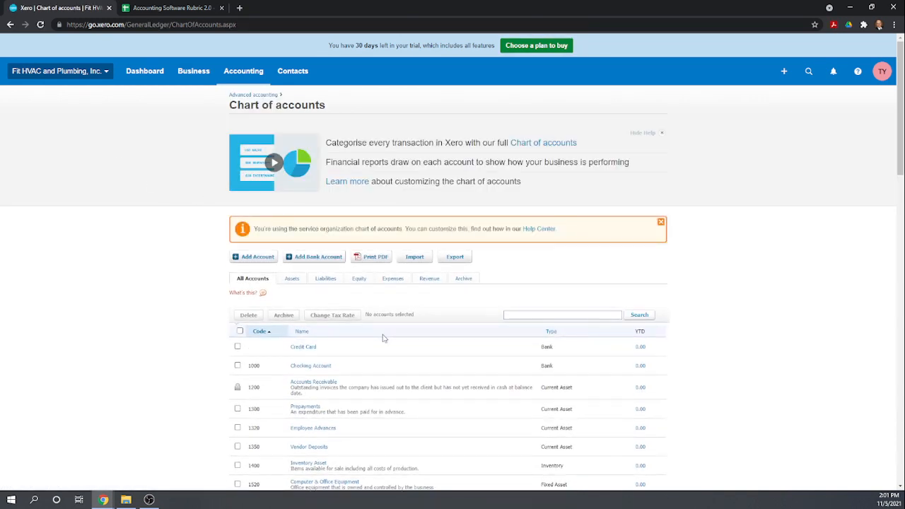
pyautogui.scroll(-1, 381, 339)
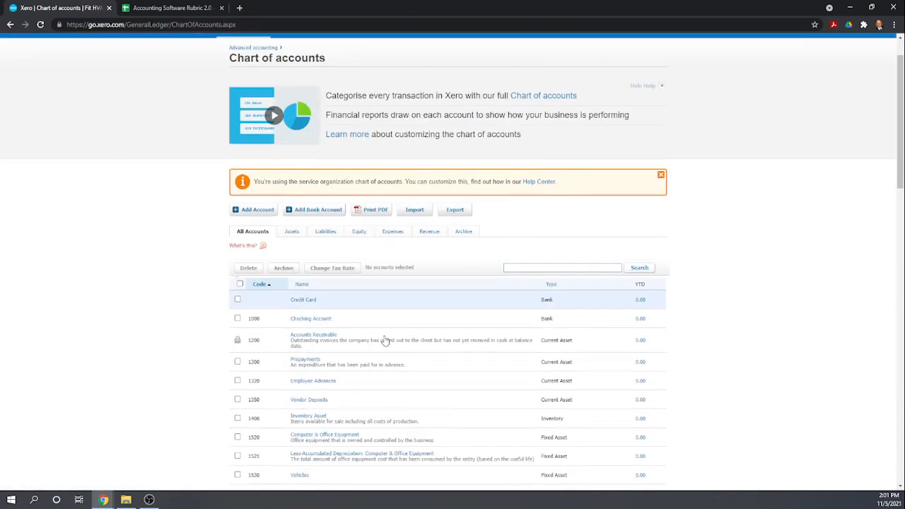
pyautogui.click(309, 300)
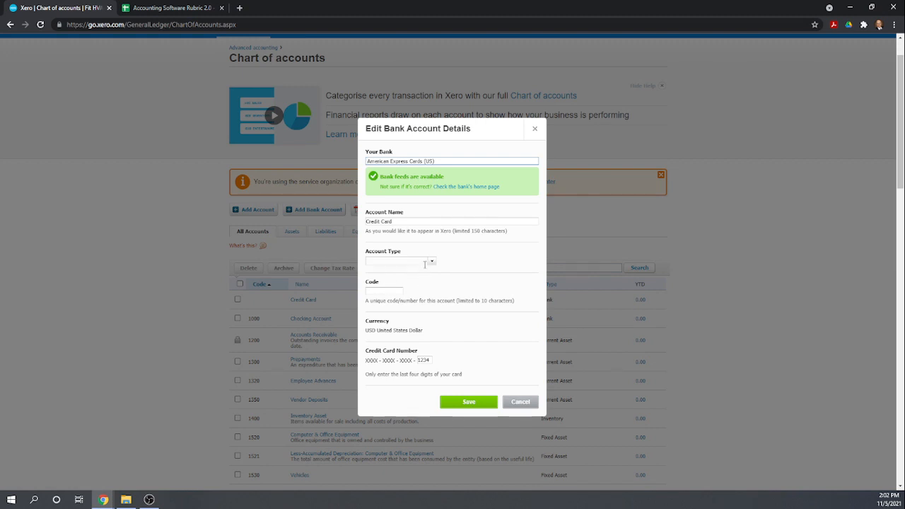
pyautogui.click(432, 262)
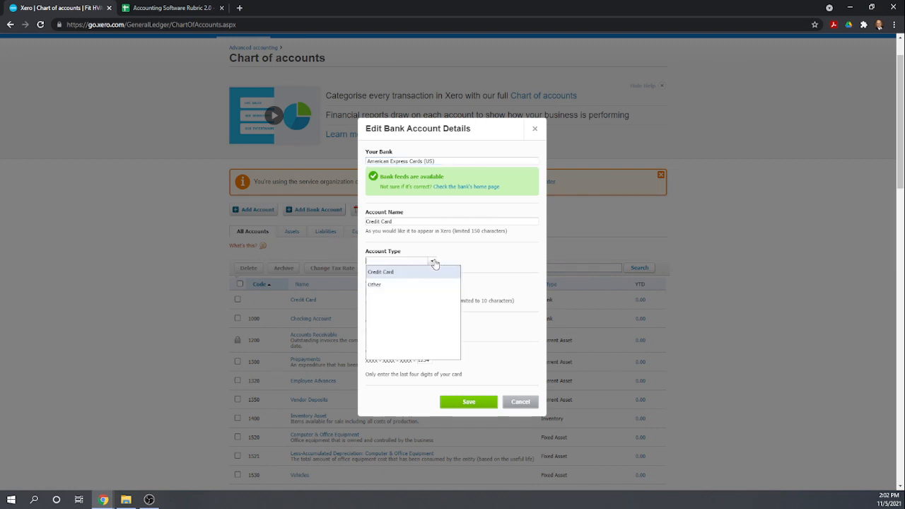
pyautogui.click(391, 274)
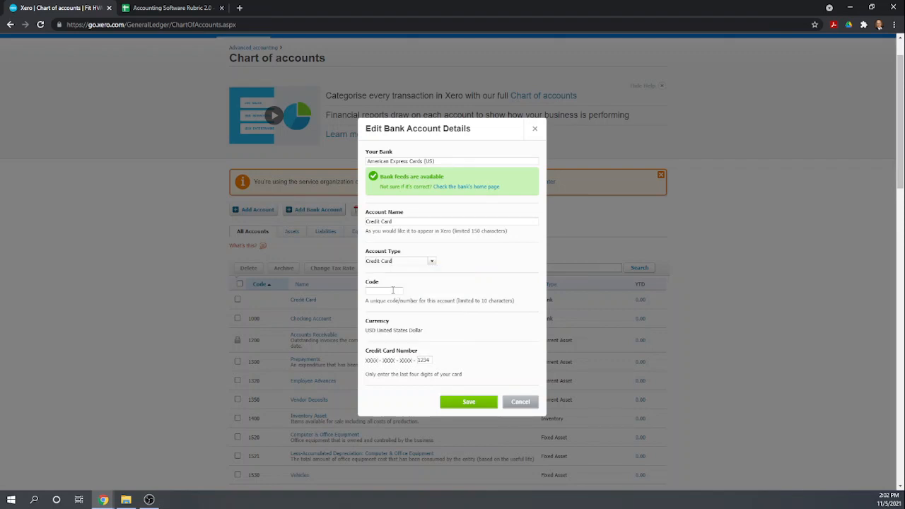
# Give the Credit Card account code 2050, save, and close the details form
pyautogui.click(393, 291)
pyautogui.scroll(-3, 336, 347)
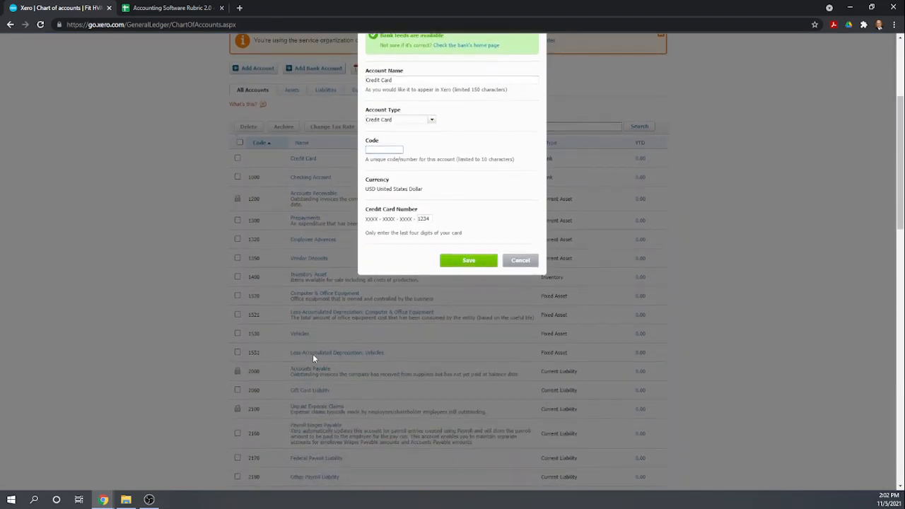
pyautogui.scroll(1, 321, 351)
pyautogui.scroll(3, 325, 348)
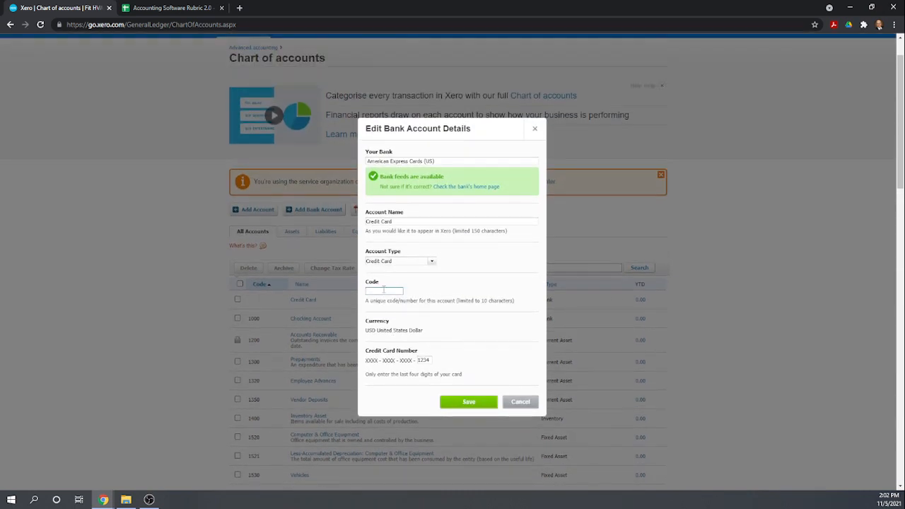
pyautogui.click(380, 292)
pyautogui.write('2')
pyautogui.press('BackSpace')
pyautogui.click(456, 327)
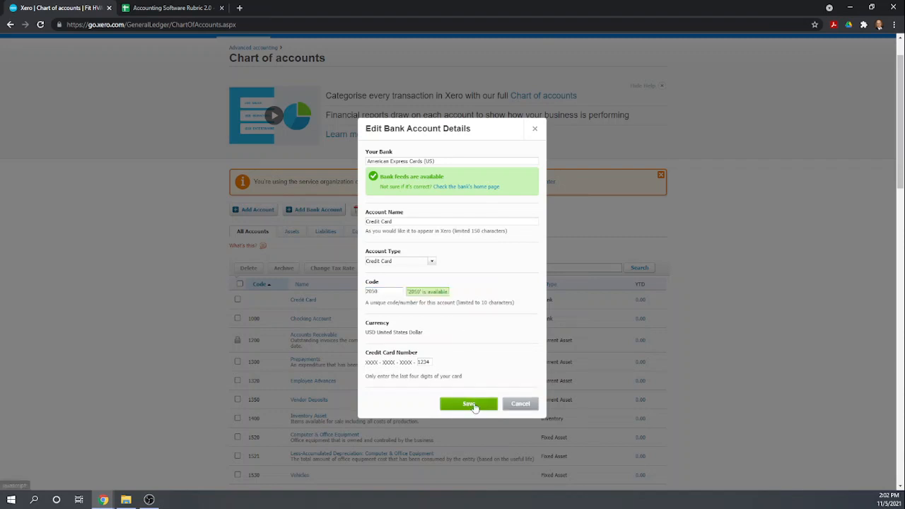
pyautogui.click(471, 403)
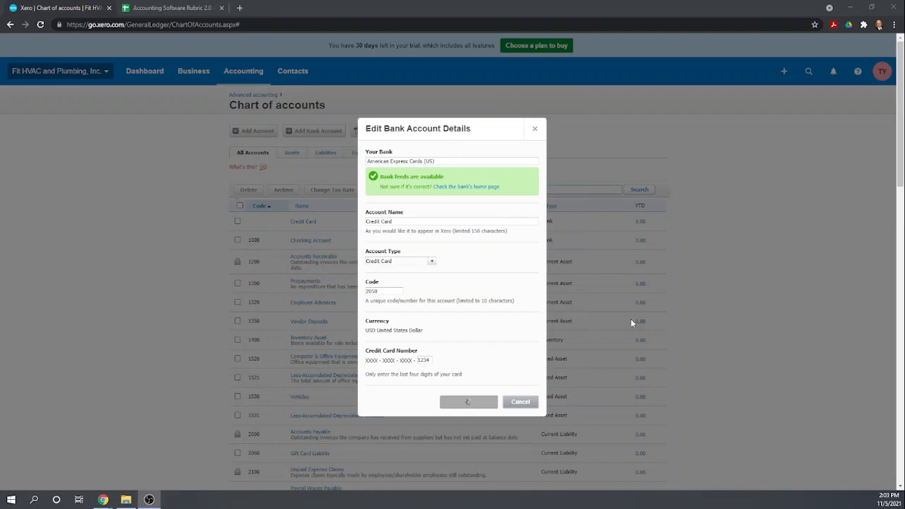
pyautogui.click(536, 128)
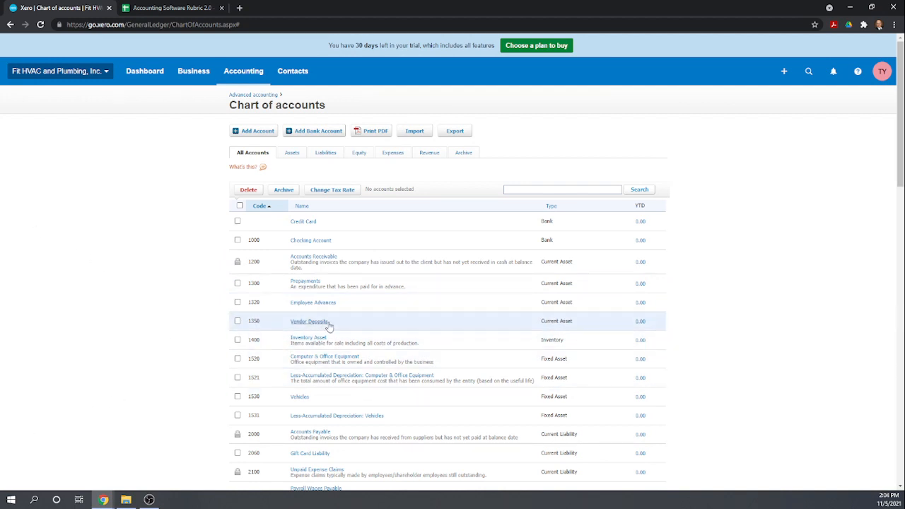
pyautogui.scroll(-1, 384, 241)
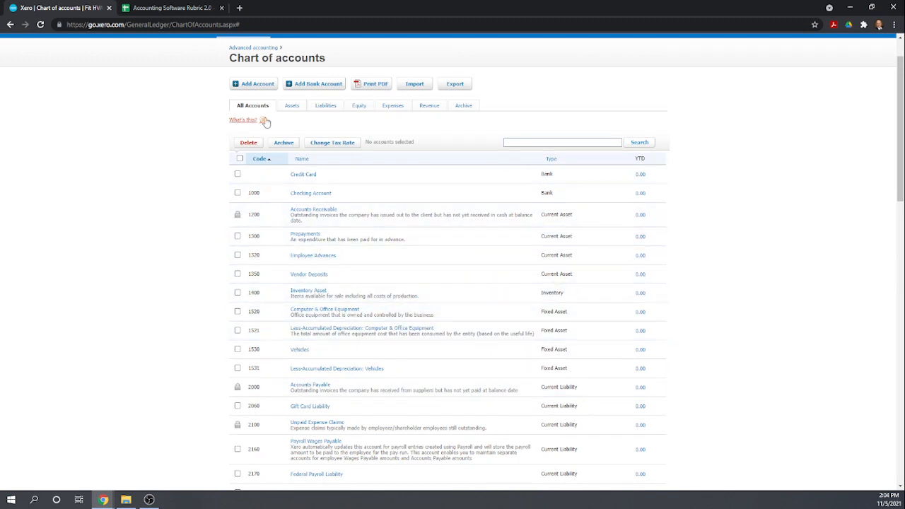
pyautogui.scroll(1, 265, 122)
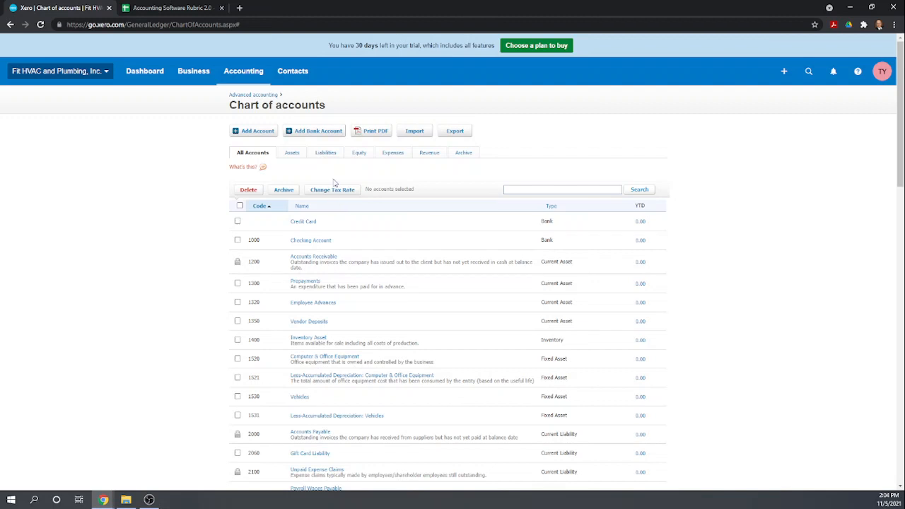
# Create Current Asset account 1010 named Cash on hand, with payments enabled
pyautogui.click(252, 131)
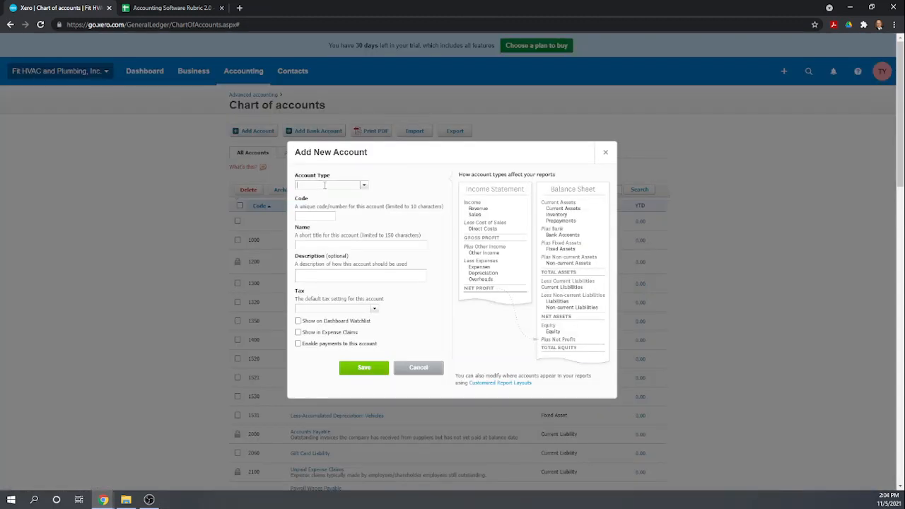
pyautogui.click(365, 186)
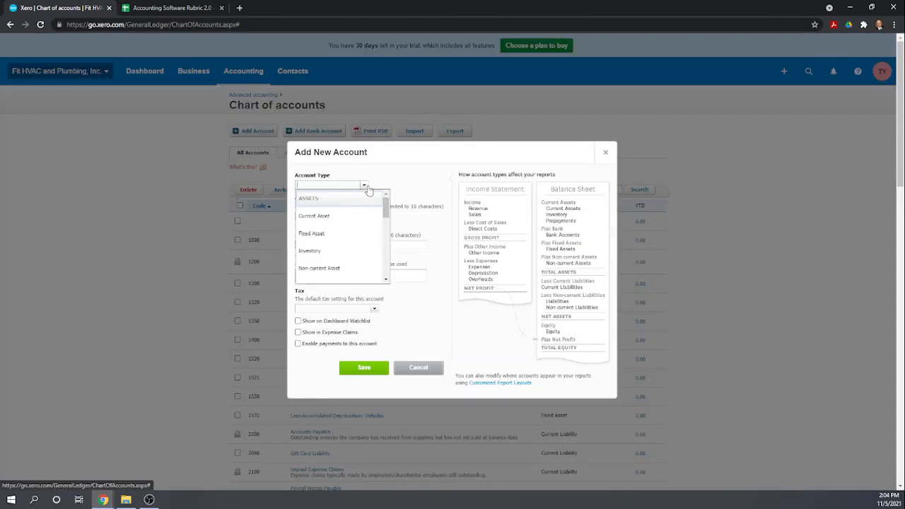
pyautogui.click(343, 220)
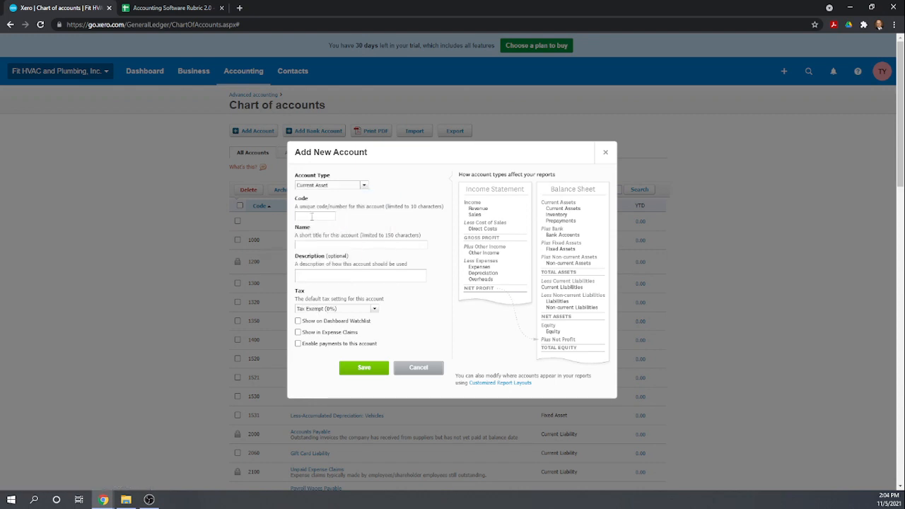
pyautogui.click(313, 216)
pyautogui.write('1010')
pyautogui.click(304, 245)
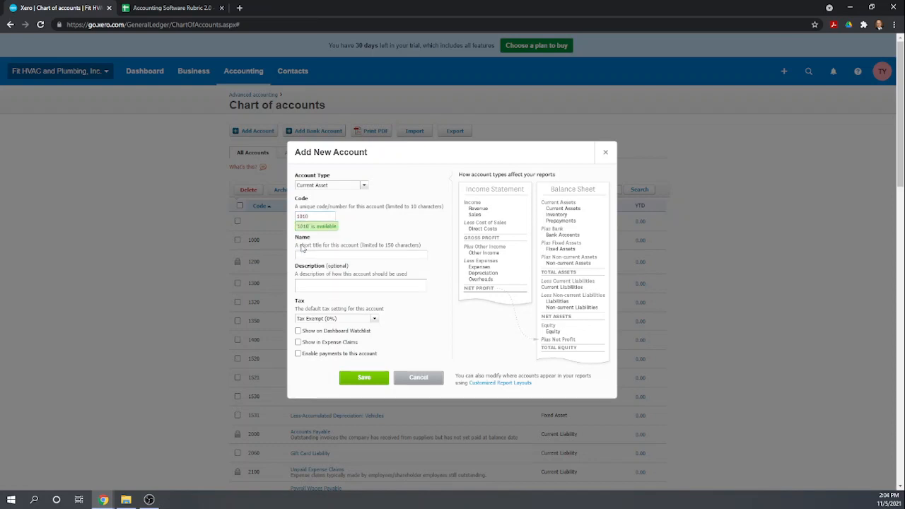
pyautogui.click(322, 256)
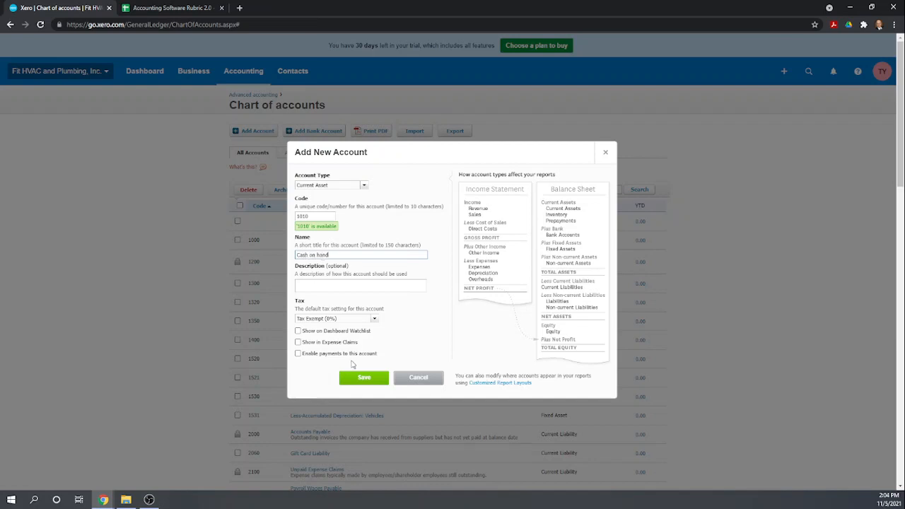
pyautogui.click(298, 354)
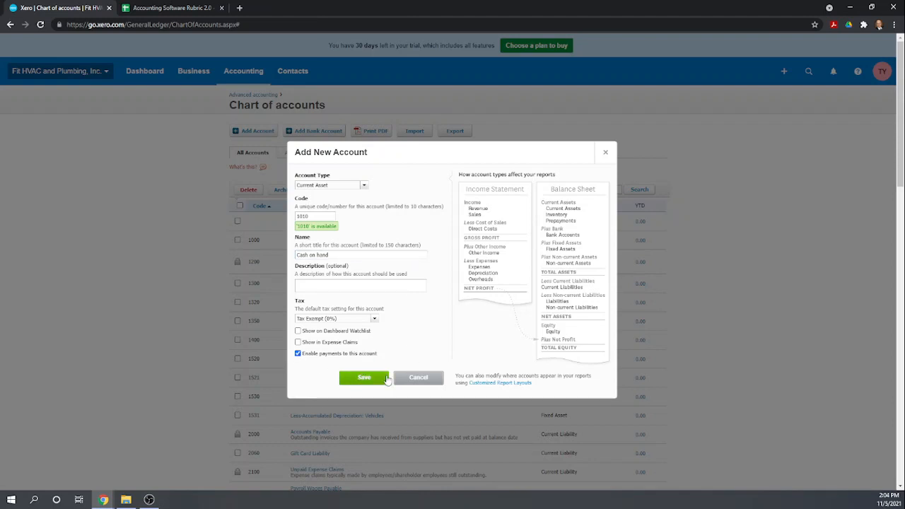
pyautogui.click(376, 381)
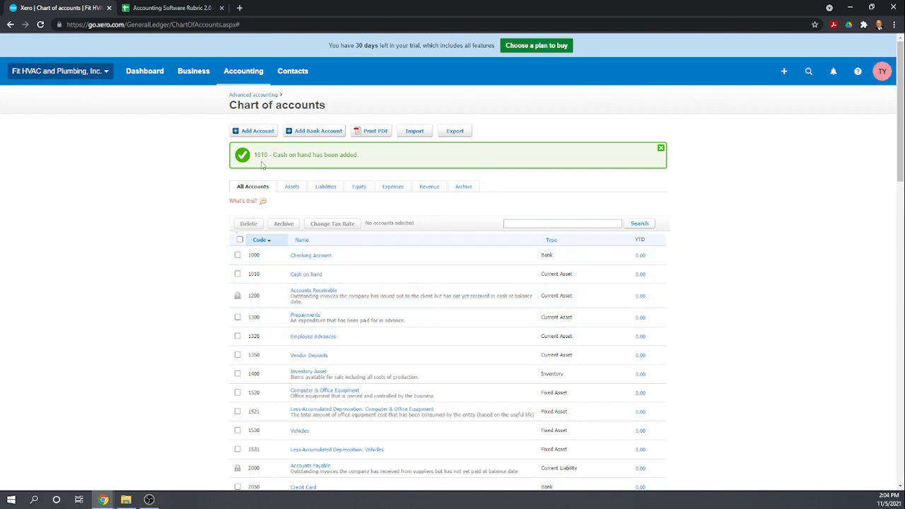
# Create Current Asset account 1020 named Savings
pyautogui.click(253, 132)
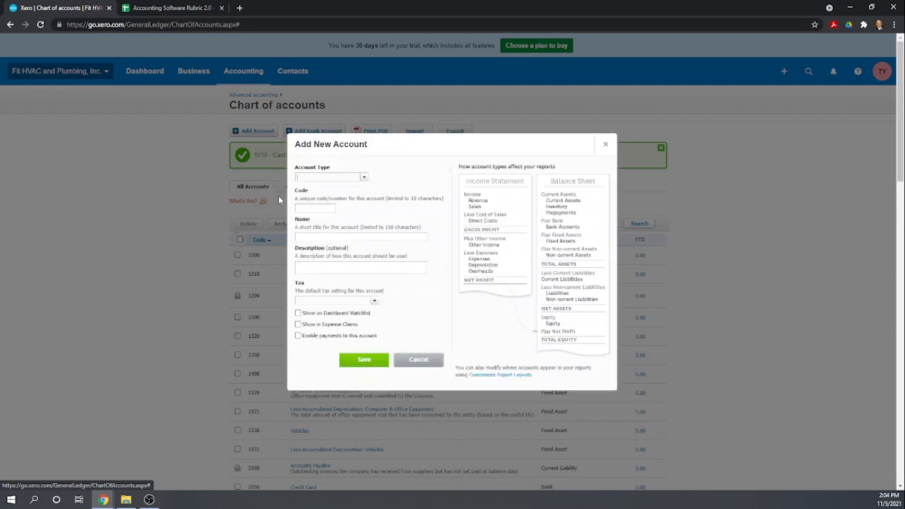
pyautogui.click(363, 179)
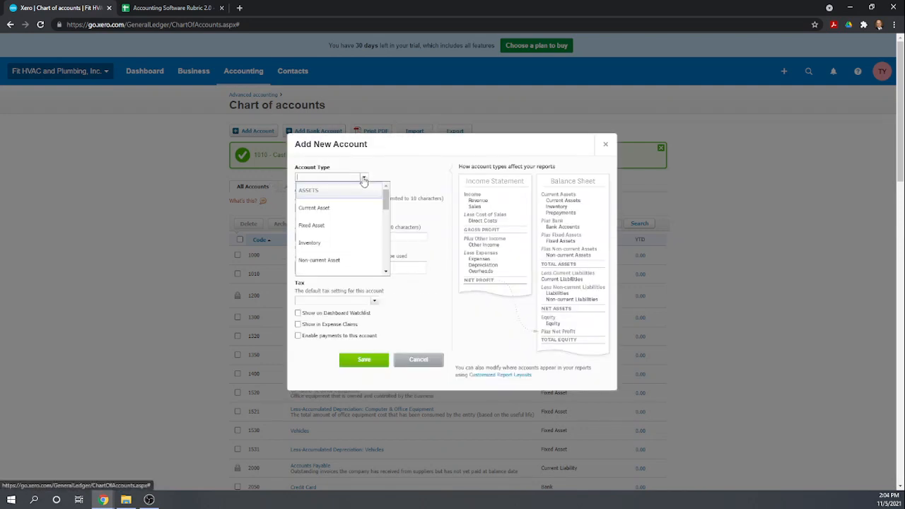
pyautogui.click(315, 208)
pyautogui.click(314, 208)
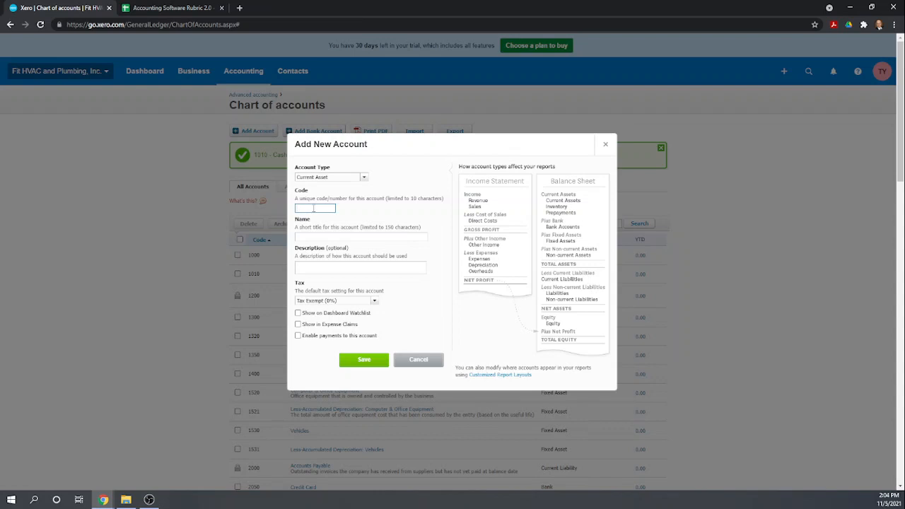
pyautogui.write('1020')
pyautogui.click(318, 237)
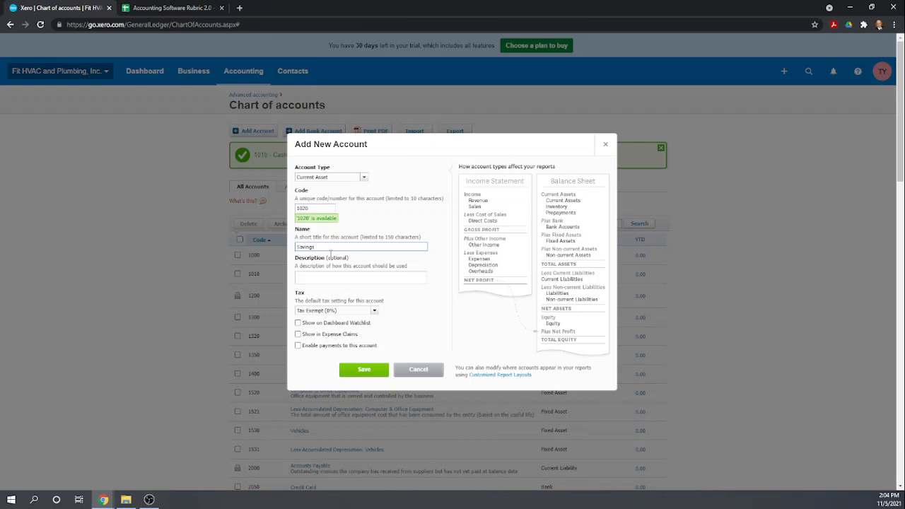
pyautogui.click(340, 272)
pyautogui.click(364, 371)
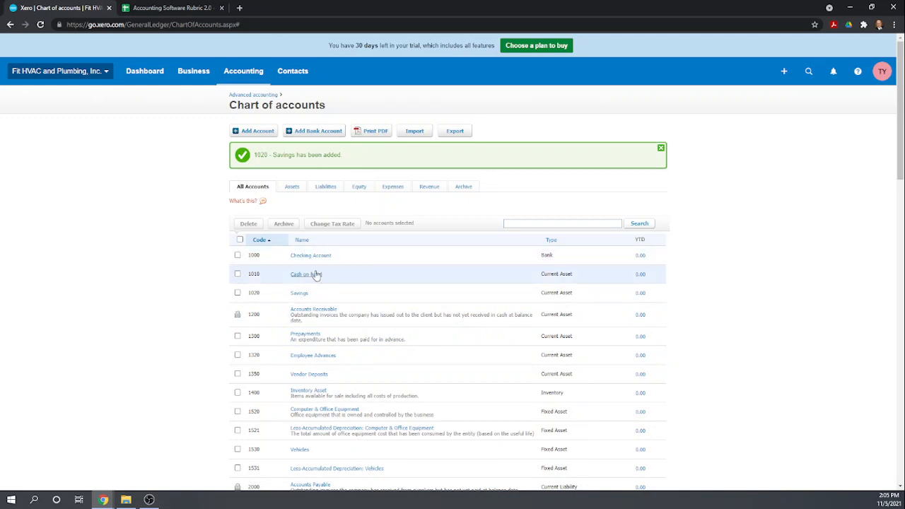
pyautogui.scroll(-1, 304, 268)
pyautogui.scroll(-2, 304, 269)
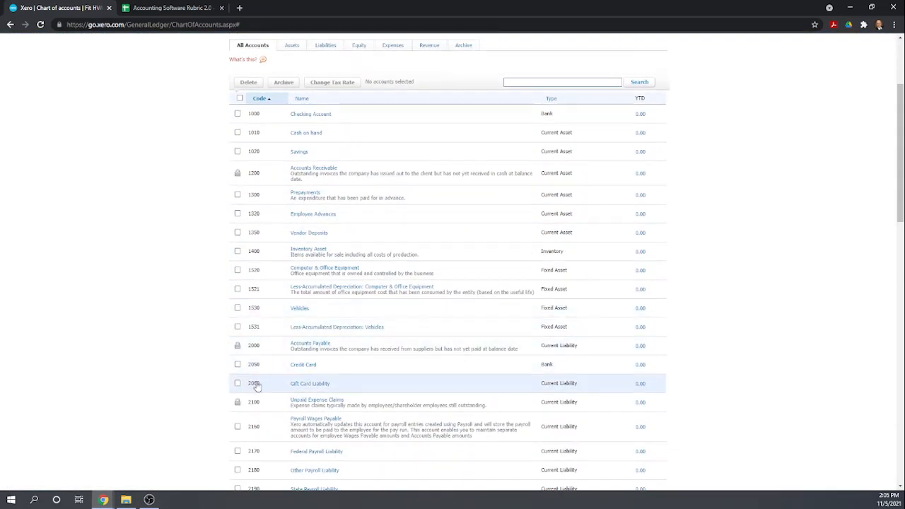
pyautogui.scroll(1, 354, 362)
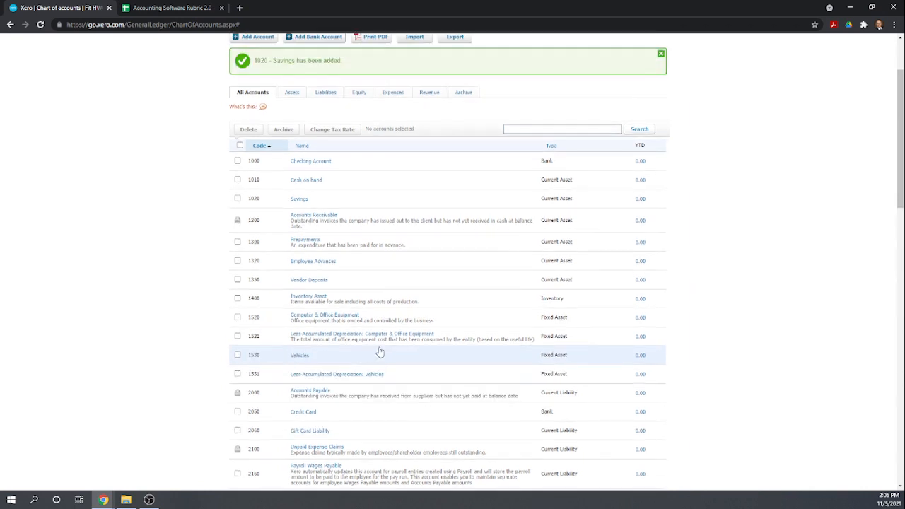
pyautogui.scroll(1, 384, 350)
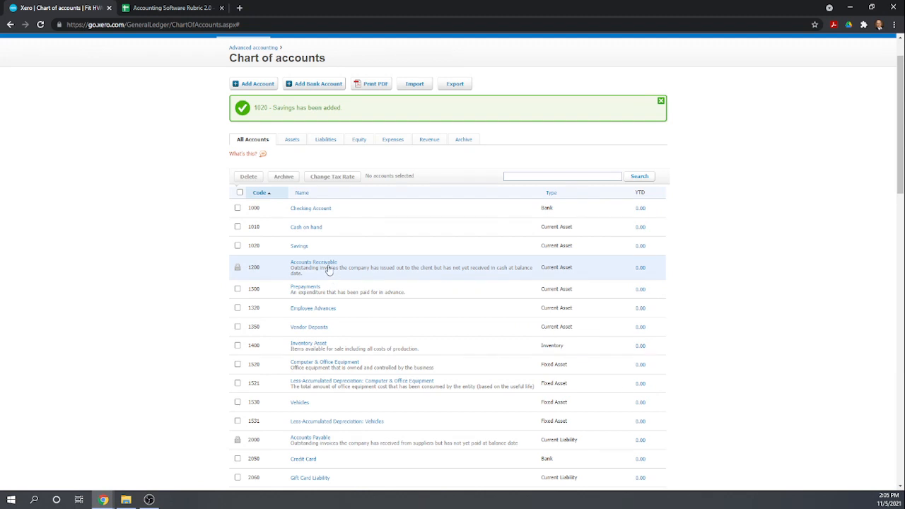
pyautogui.scroll(-2, 328, 269)
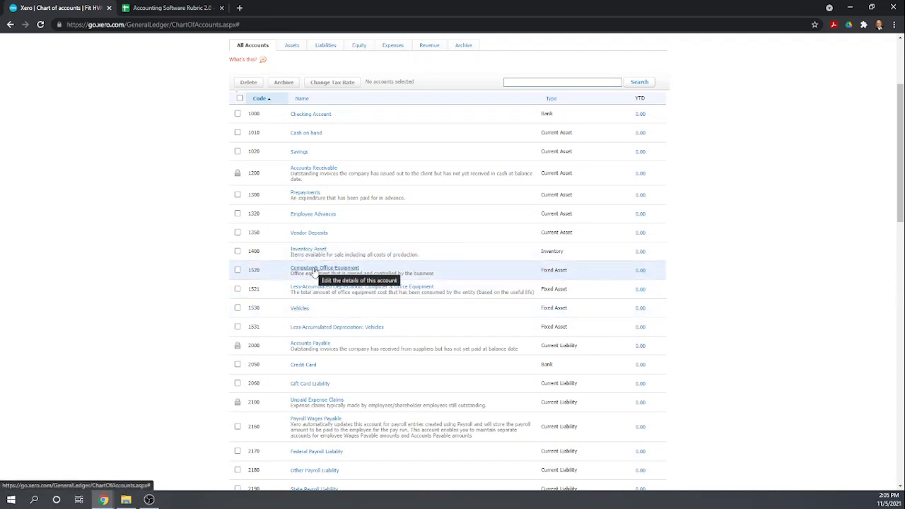
pyautogui.scroll(-1, 346, 300)
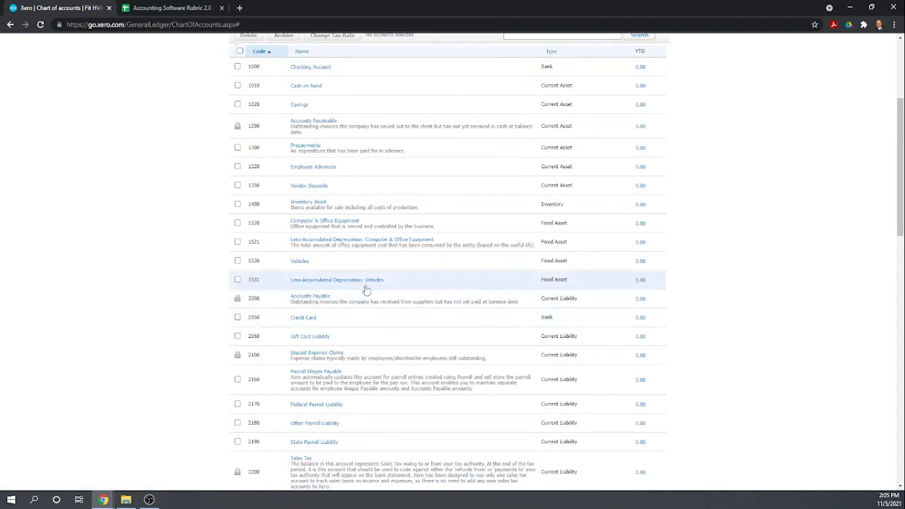
pyautogui.scroll(-1, 369, 289)
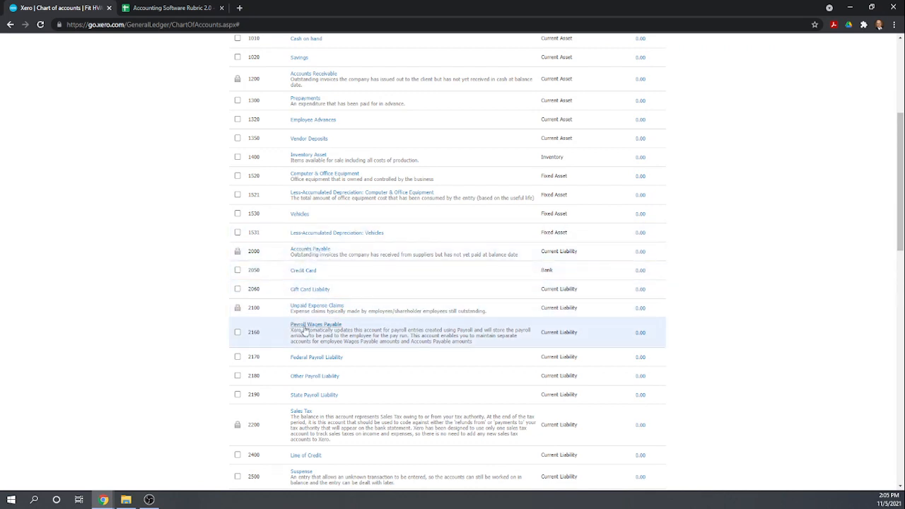
pyautogui.scroll(-1, 361, 327)
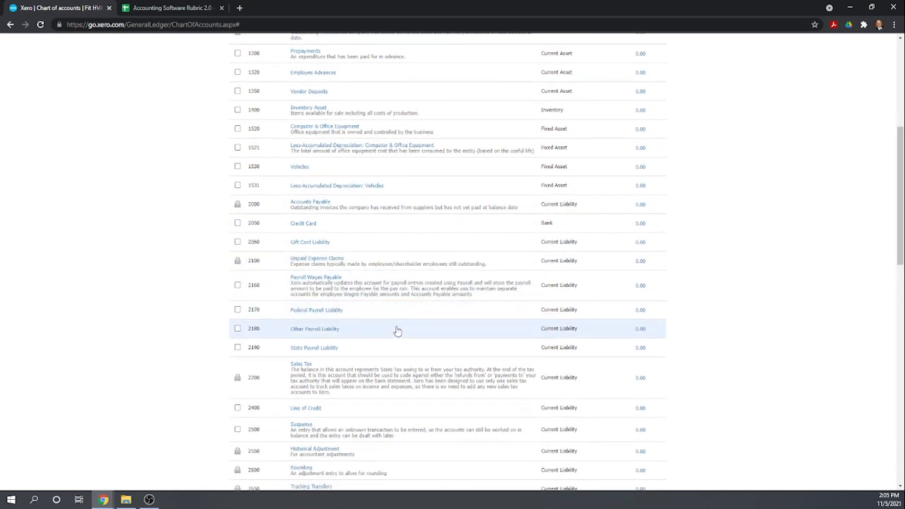
pyautogui.scroll(-1, 362, 329)
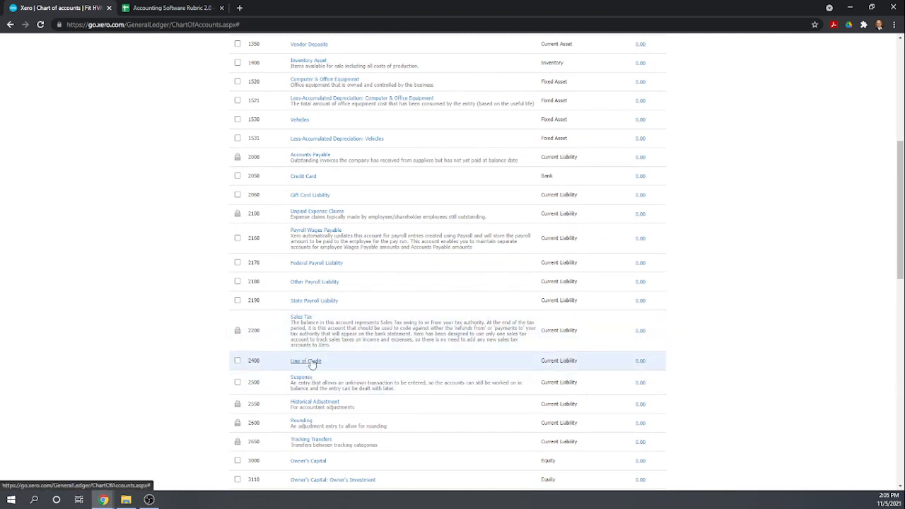
# Change Line of Credit (2400) to a Non-current Liability named Loan Payable
pyautogui.click(312, 362)
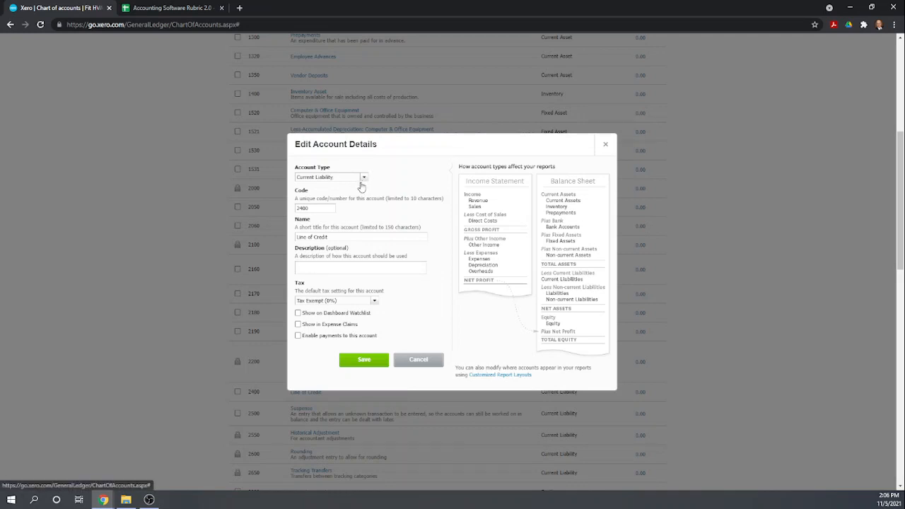
pyautogui.click(363, 178)
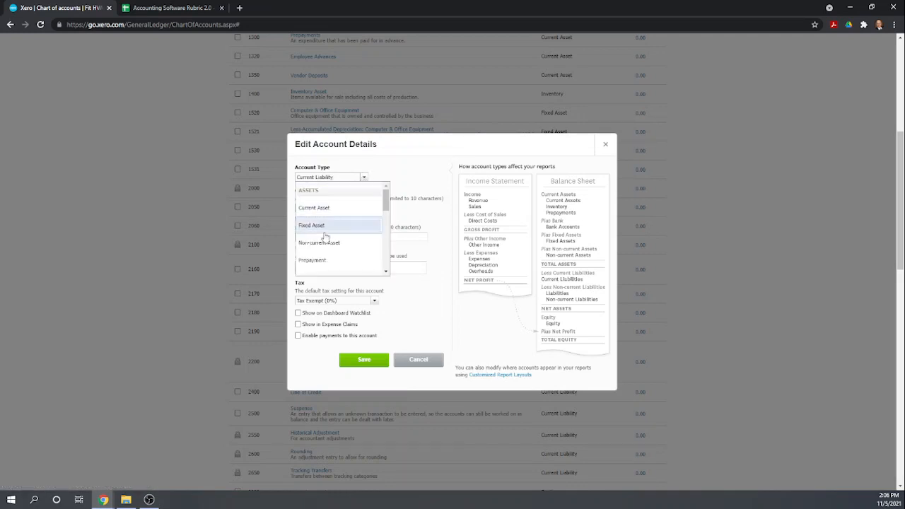
pyautogui.scroll(-5, 324, 251)
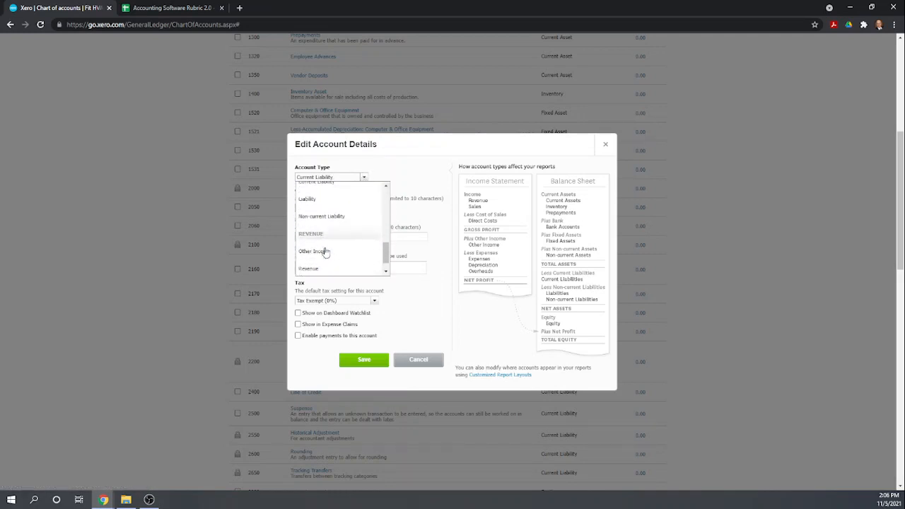
pyautogui.scroll(-1, 339, 249)
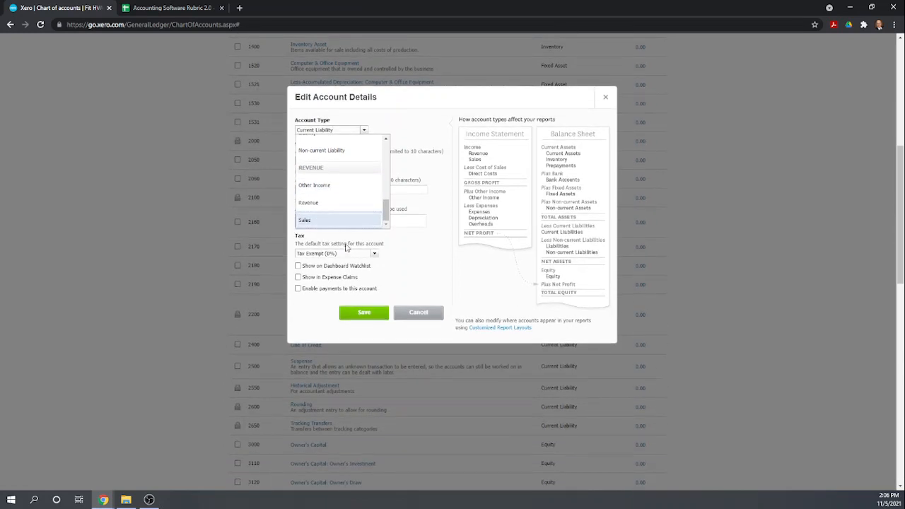
pyautogui.click(333, 198)
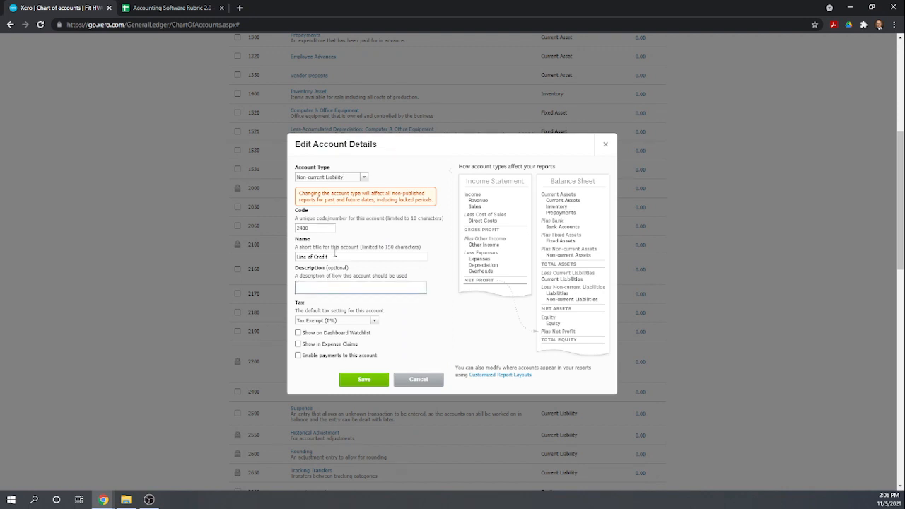
pyautogui.moveTo(328, 257); pyautogui.dragTo(287, 265)
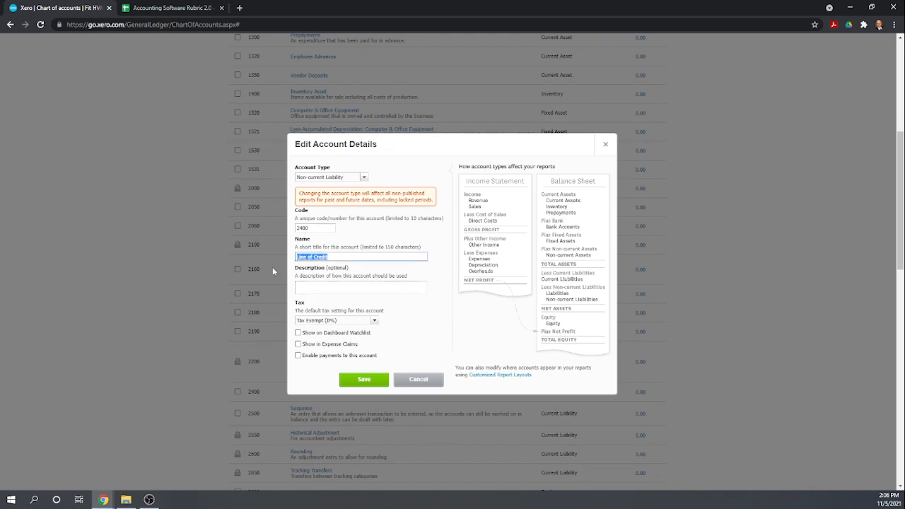
pyautogui.write('Loan Payablele')
pyautogui.click(348, 380)
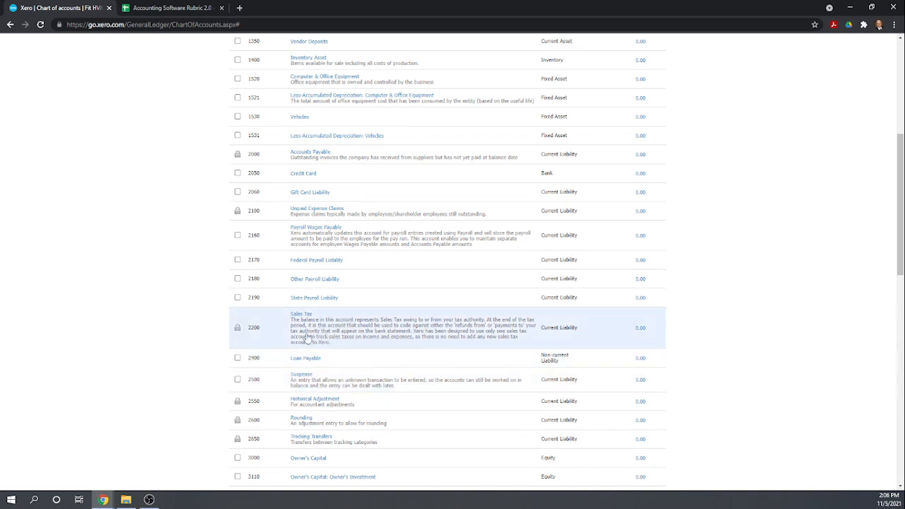
# Rename equity account 3000 from Owner's Capital to Common Stock
pyautogui.scroll(-1, 361, 317)
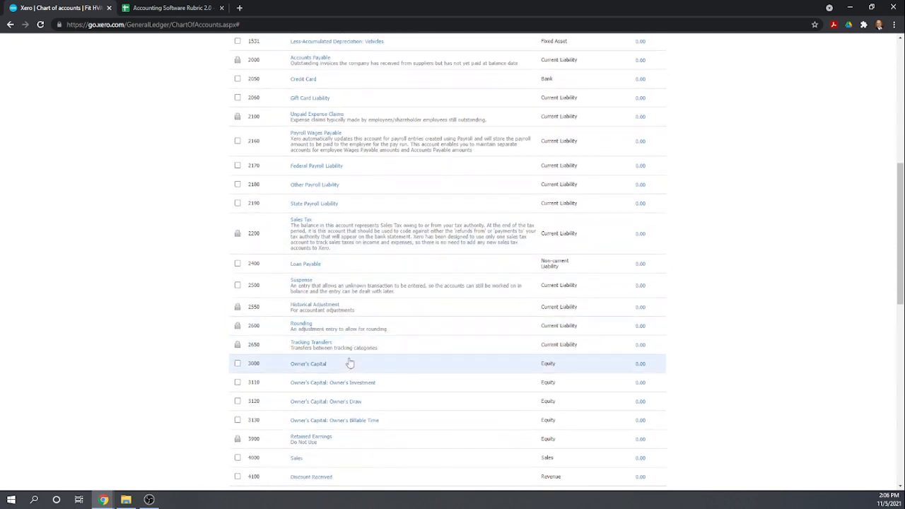
pyautogui.click(313, 365)
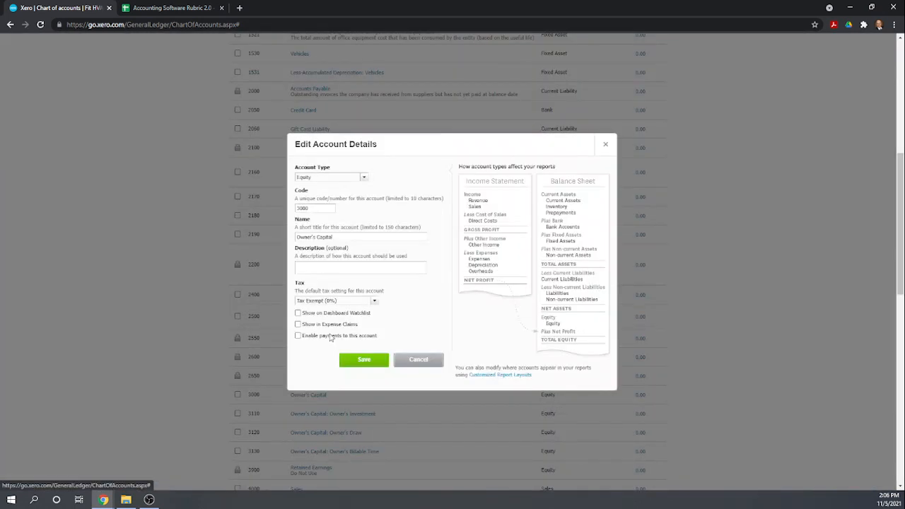
pyautogui.moveTo(346, 236); pyautogui.dragTo(284, 247)
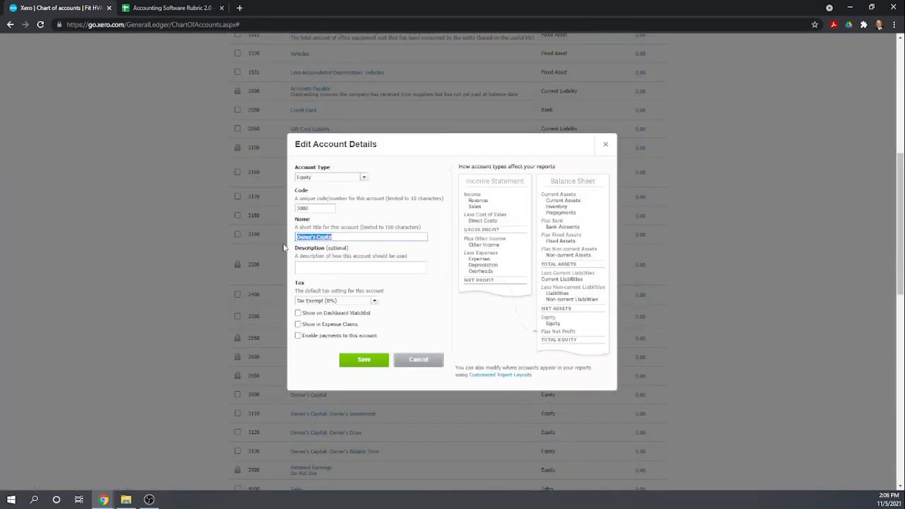
pyautogui.write('Common Stock')
pyautogui.click(361, 361)
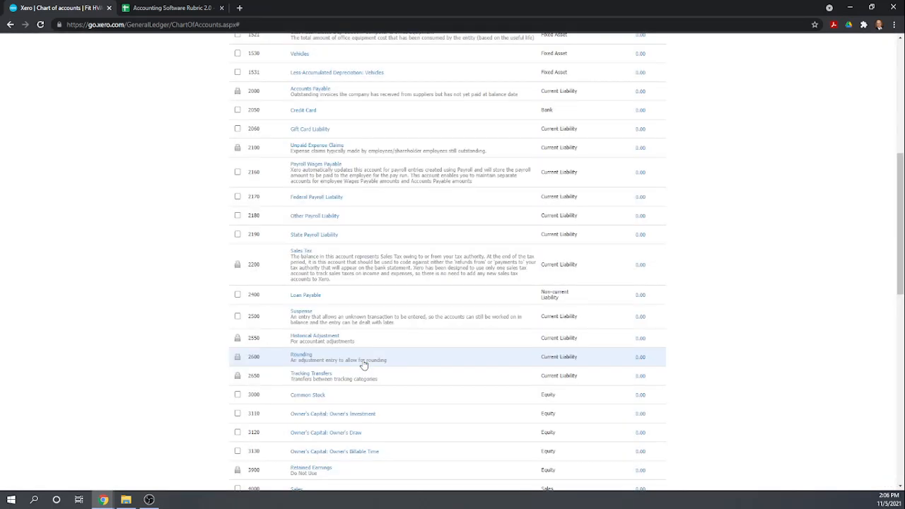
# Rename account 3110 to Additional Paid in Capital
pyautogui.click(365, 415)
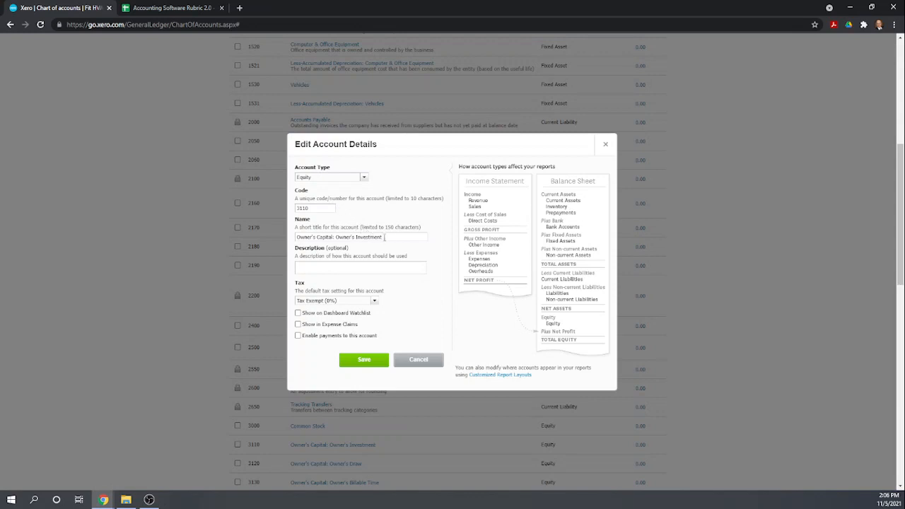
pyautogui.moveTo(384, 238); pyautogui.dragTo(220, 256)
pyautogui.write('Additiona')
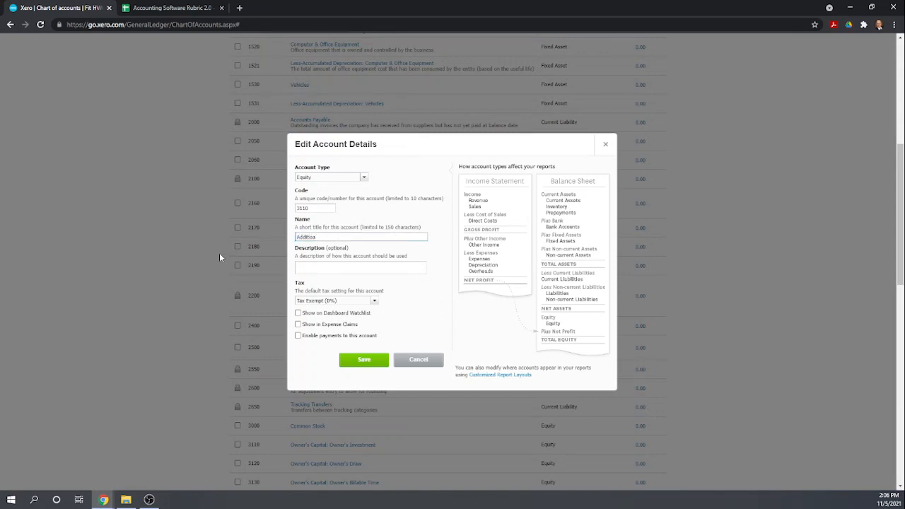
pyautogui.write('l Paid in Capital')
pyautogui.click(361, 361)
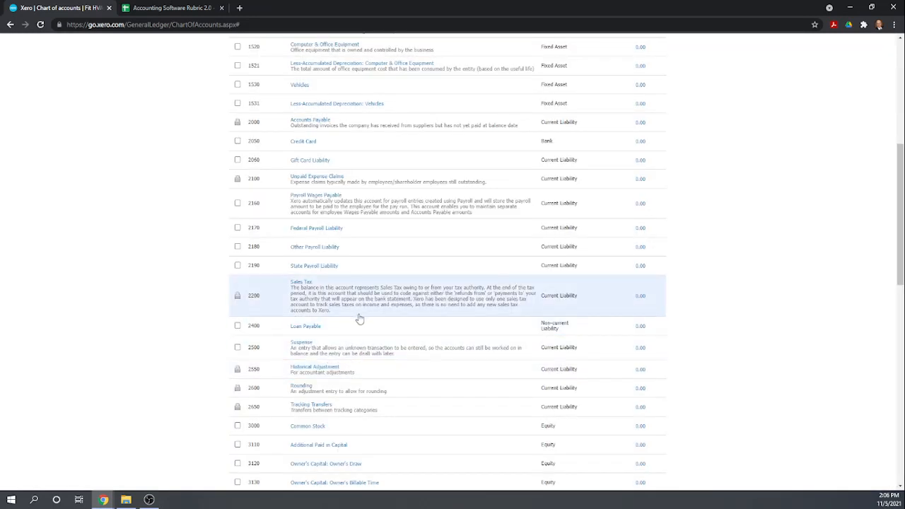
pyautogui.scroll(-1, 351, 347)
pyautogui.scroll(-1, 361, 344)
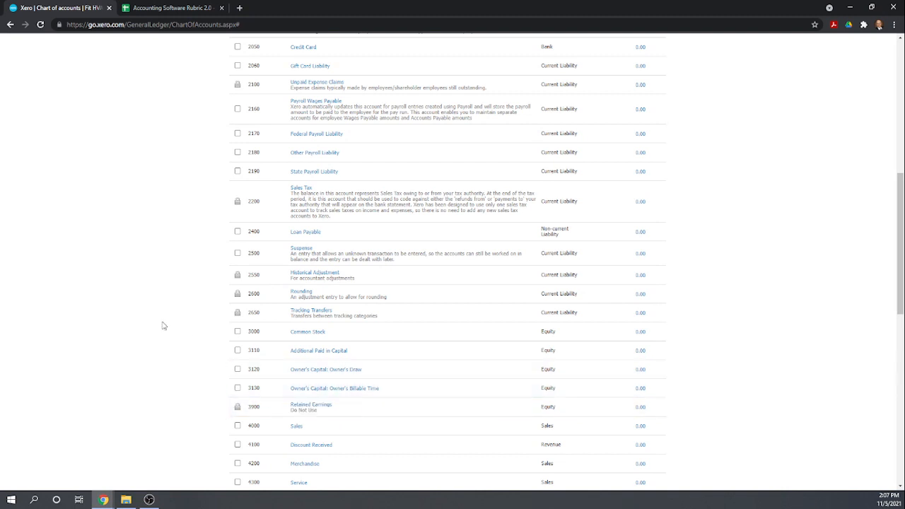
pyautogui.scroll(1, 379, 364)
pyautogui.scroll(5, 379, 364)
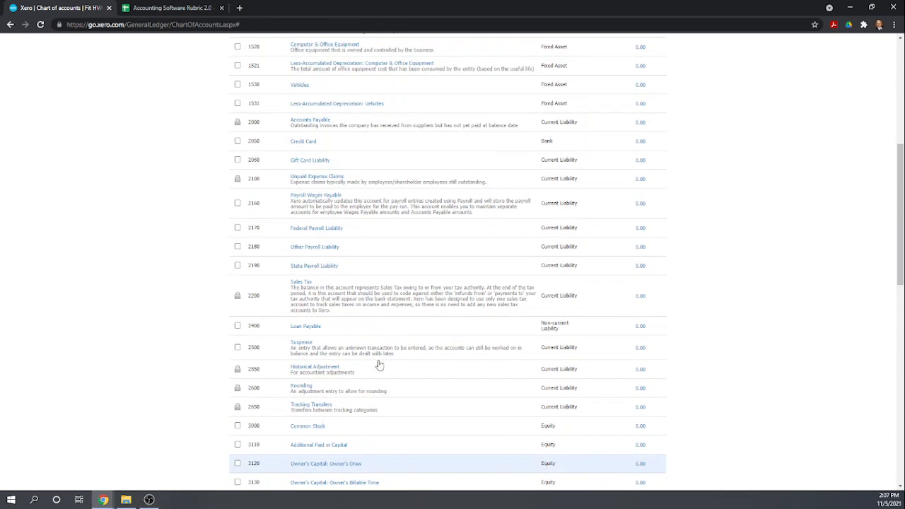
pyautogui.scroll(3, 393, 367)
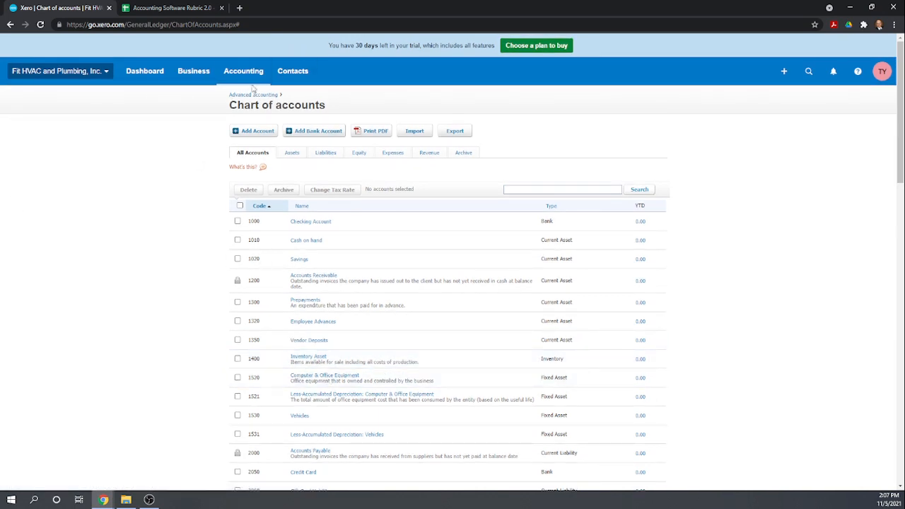
# Go through the organization's Settings to the Advanced accounting page
pyautogui.click(59, 73)
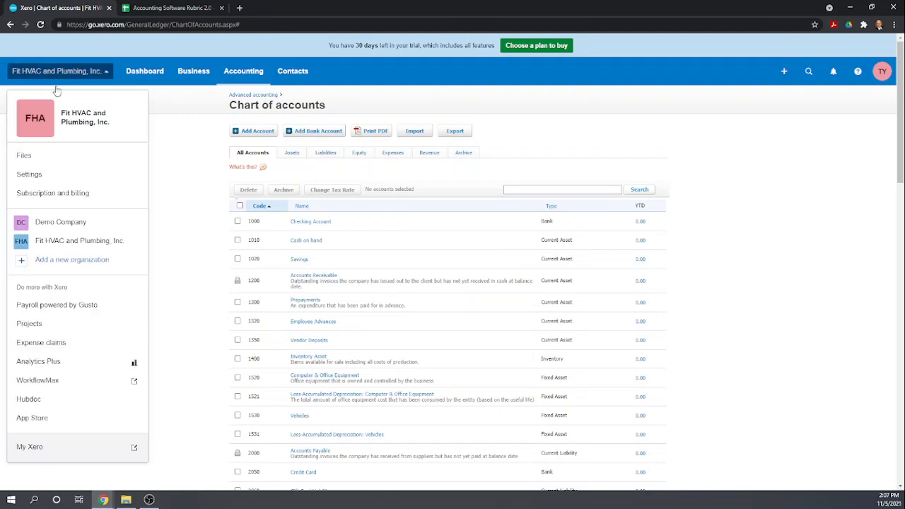
pyautogui.click(21, 175)
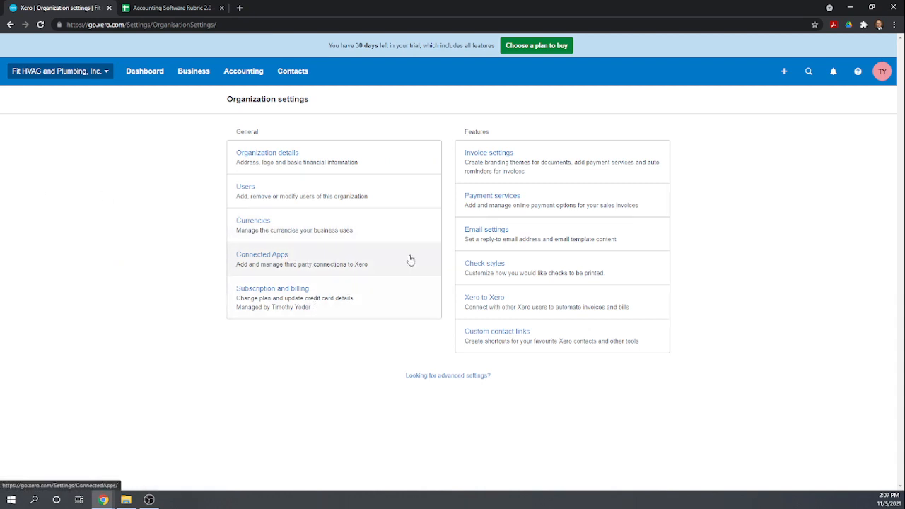
pyautogui.click(451, 375)
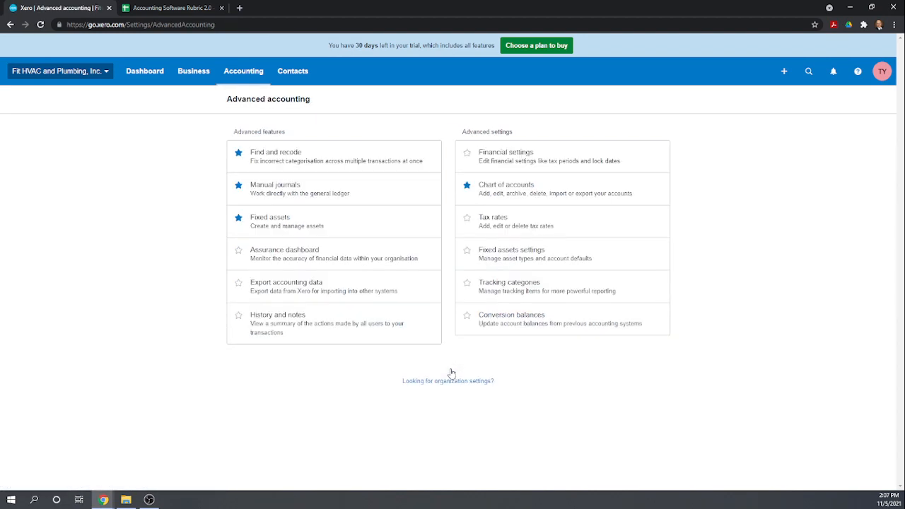
# Open the Conversion balances page from Advanced settings
pyautogui.click(521, 326)
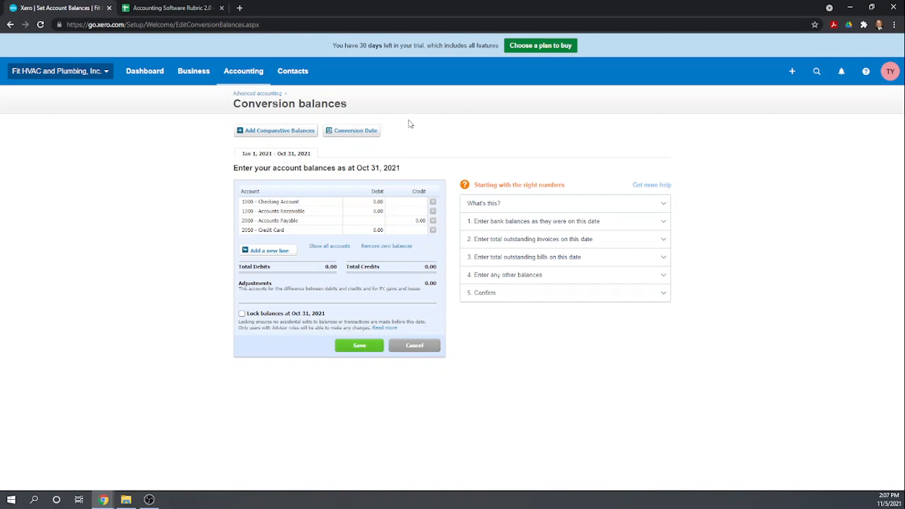
# Change the conversion date to January 2021 and save it
pyautogui.click(354, 131)
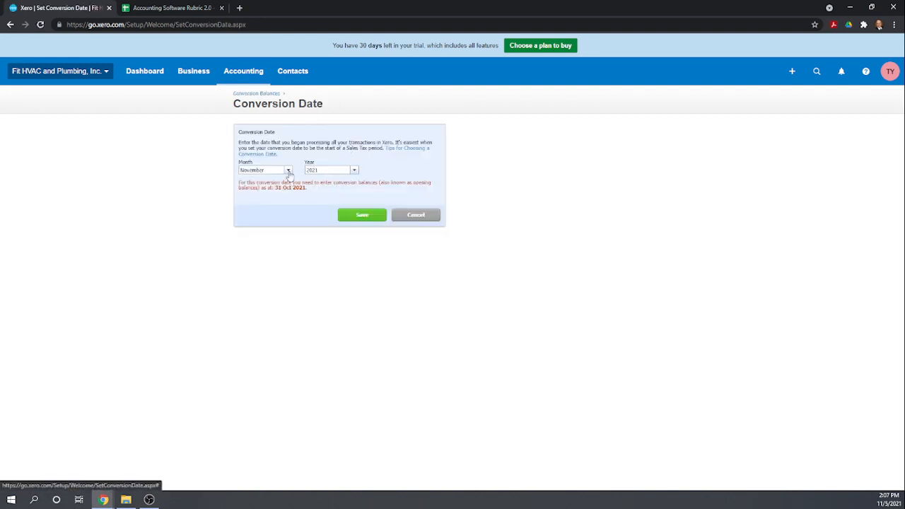
pyautogui.click(289, 170)
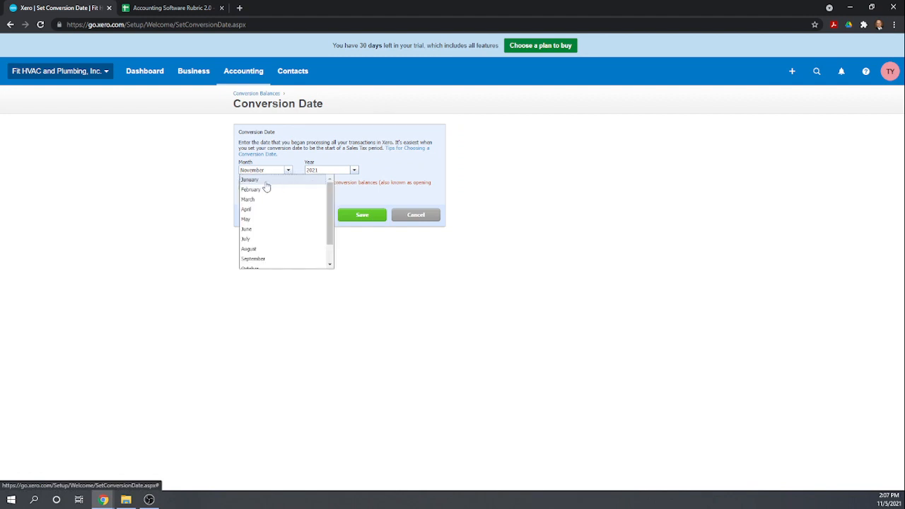
pyautogui.click(259, 179)
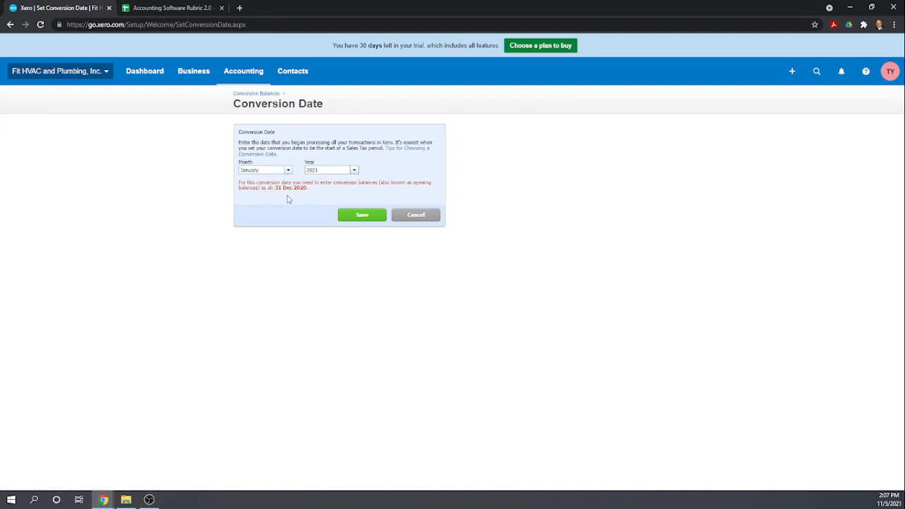
pyautogui.click(367, 216)
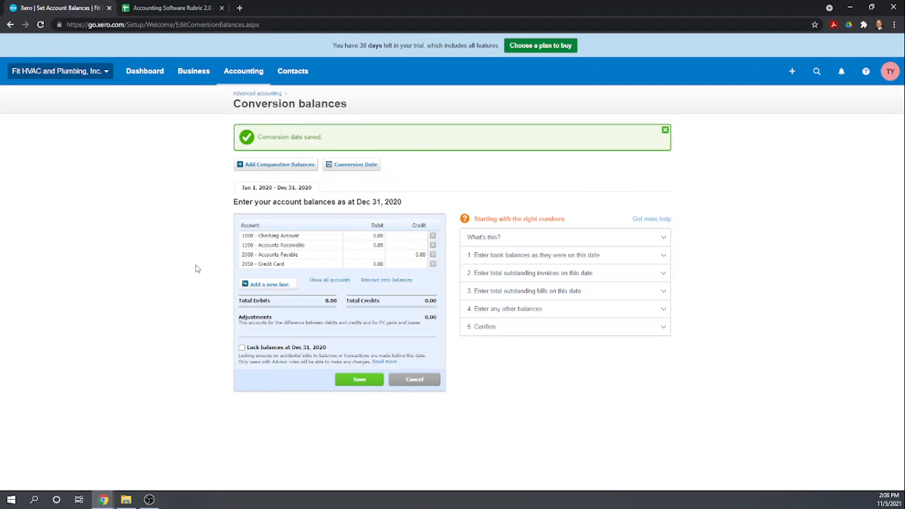
# Add a 1010 Cash on hand line with a 1,000 debit
pyautogui.click(265, 284)
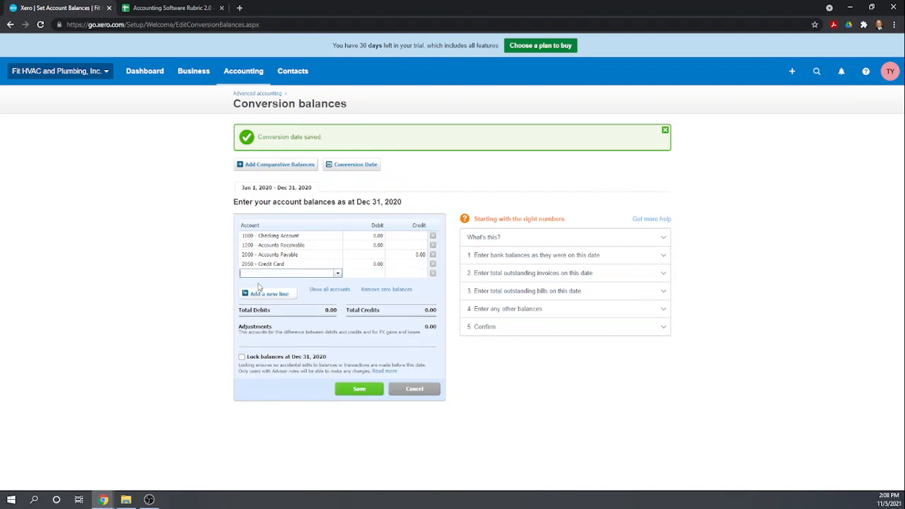
pyautogui.write('100')
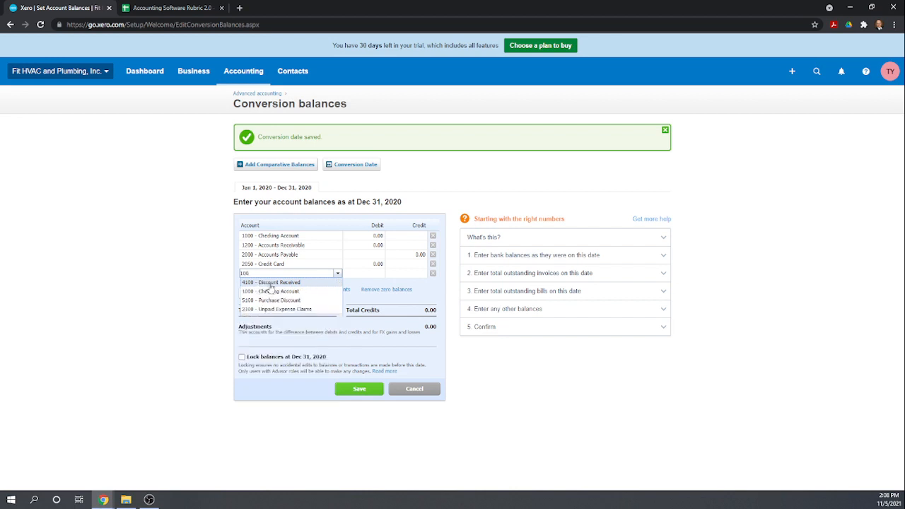
pyautogui.press('BackSpace')
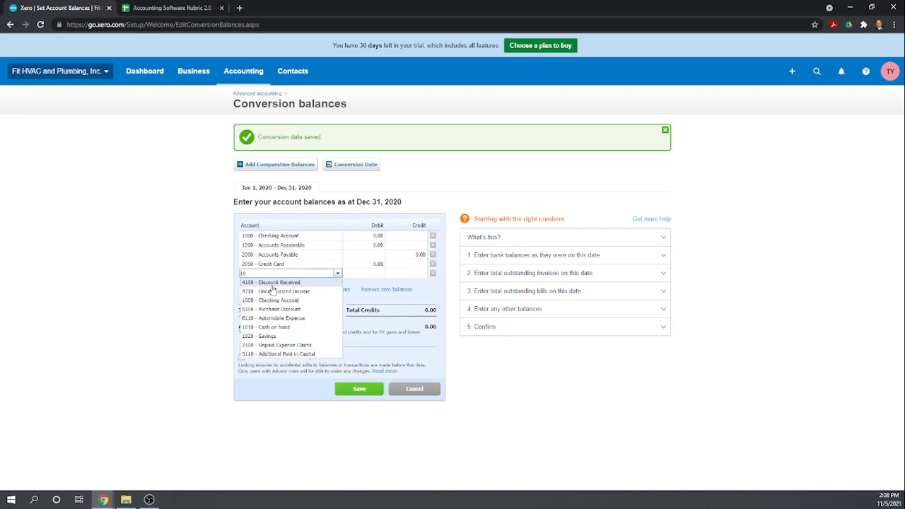
pyautogui.click(275, 327)
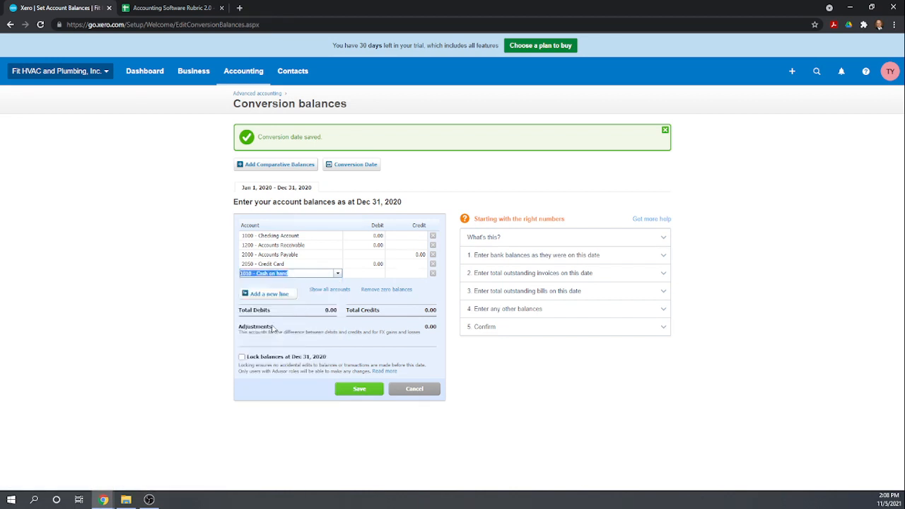
pyautogui.click(366, 275)
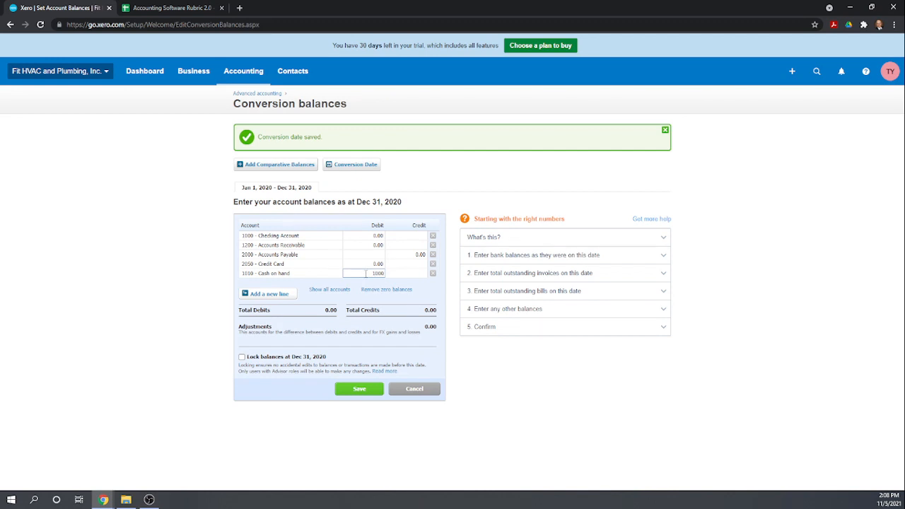
pyautogui.press('Tab')
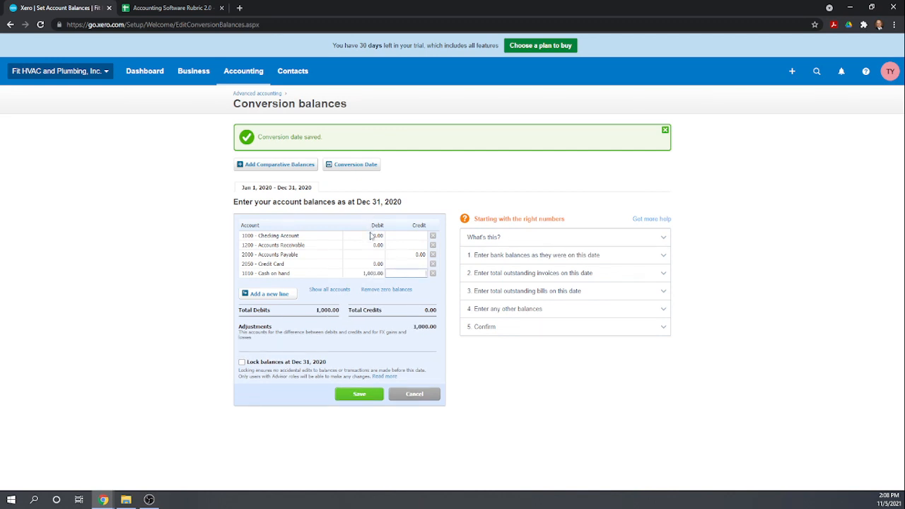
# Set Checking Account to a 10,000 debit and Credit Card to a 6,000 credit
pyautogui.click(373, 237)
pyautogui.click(369, 264)
pyautogui.click(396, 267)
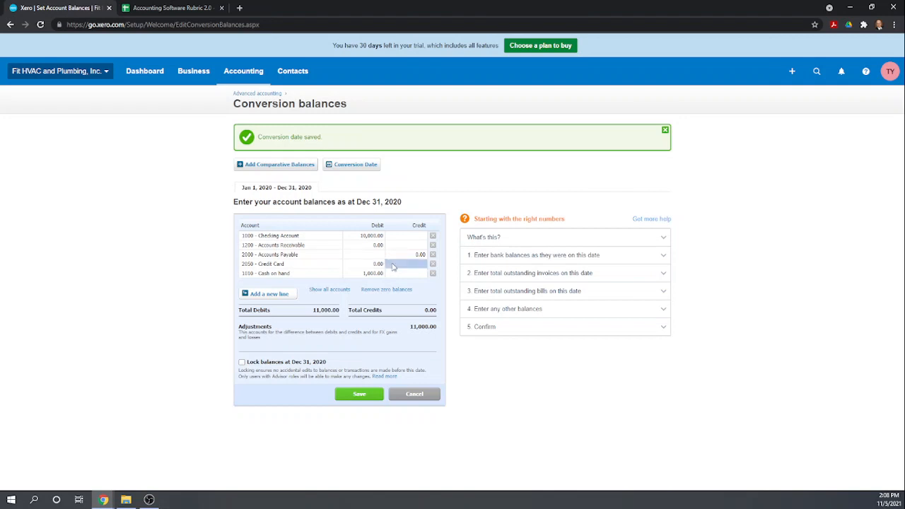
pyautogui.click(402, 266)
pyautogui.write('6000')
pyautogui.press('Tab')
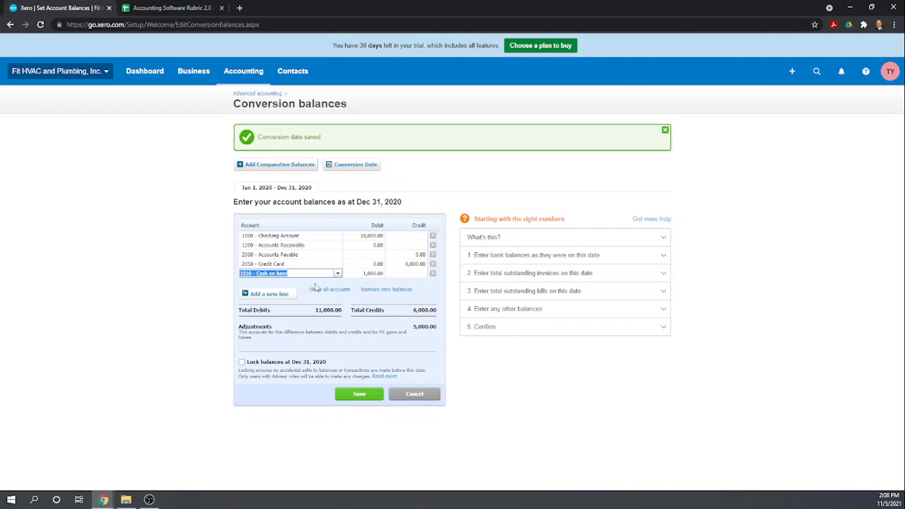
# Add a 1020 Savings line with a 150,000 debit
pyautogui.click(282, 293)
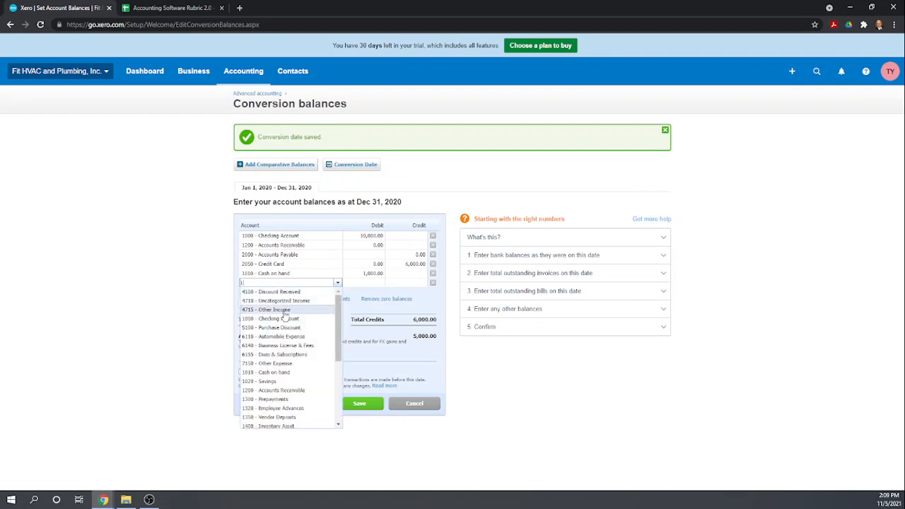
pyautogui.click(285, 323)
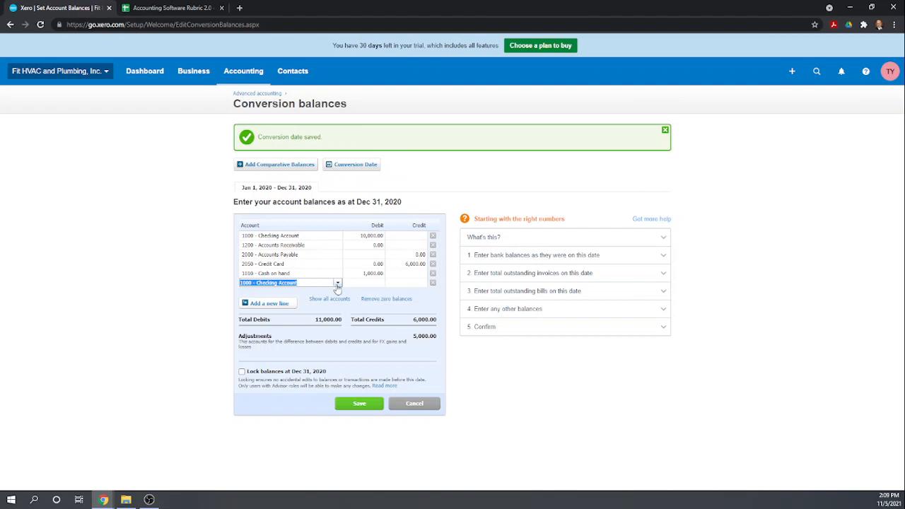
pyautogui.write('1')
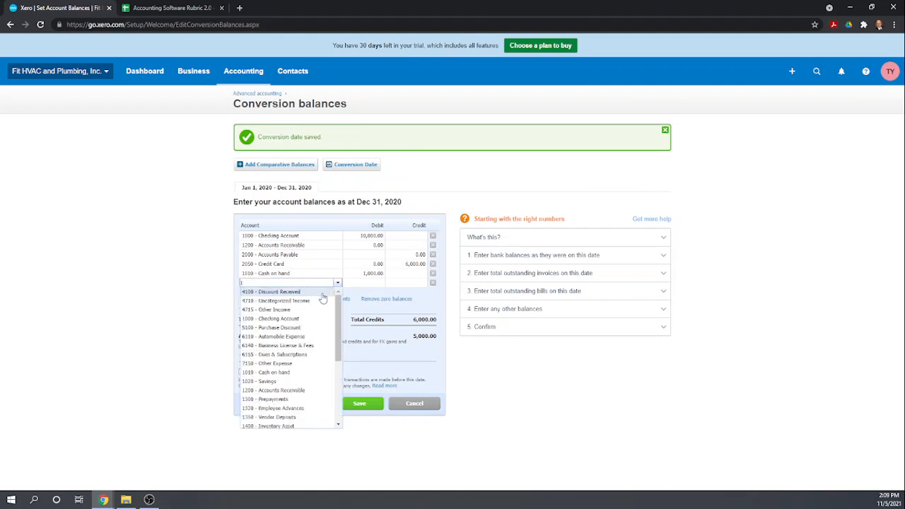
pyautogui.click(274, 382)
pyautogui.click(363, 284)
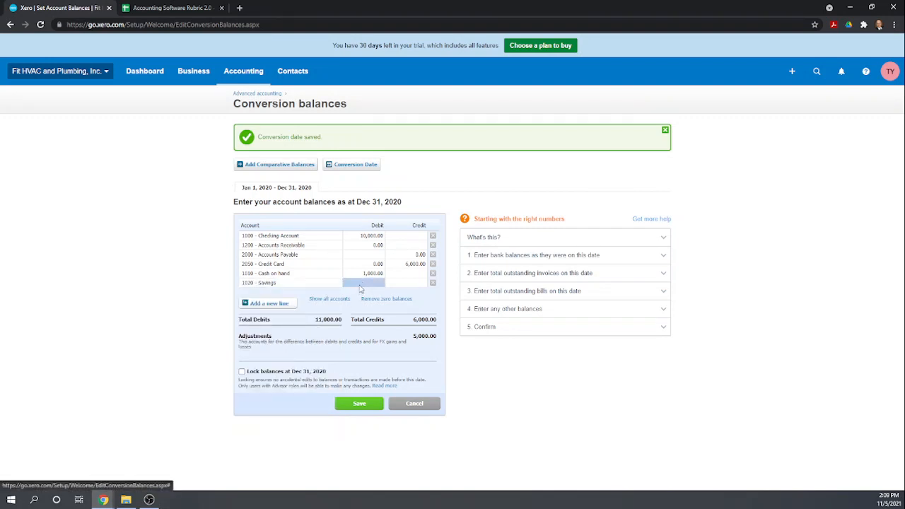
pyautogui.write('15000')
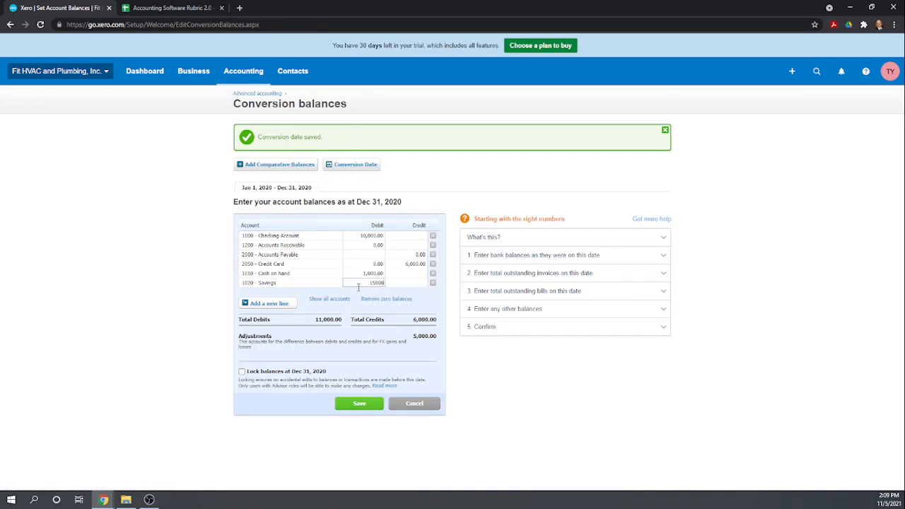
pyautogui.write(',000')
pyautogui.click(268, 304)
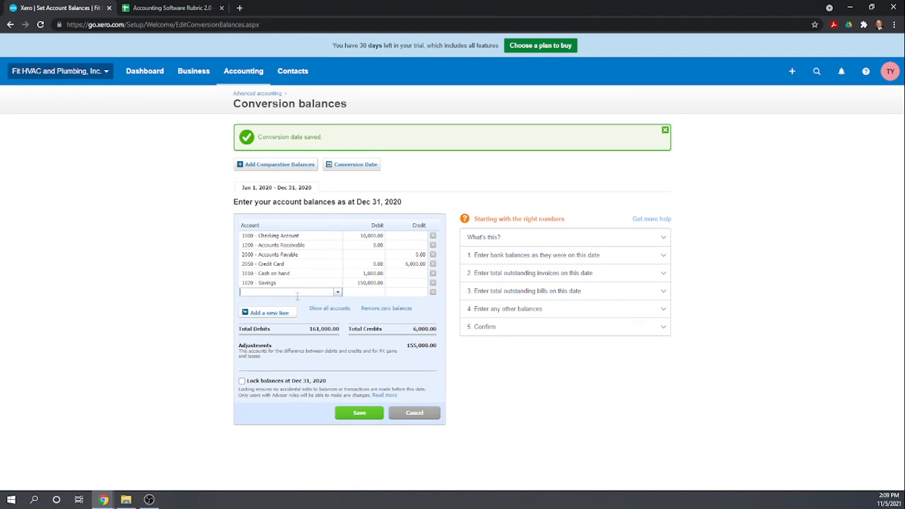
pyautogui.write('1')
pyautogui.scroll(-2, 297, 372)
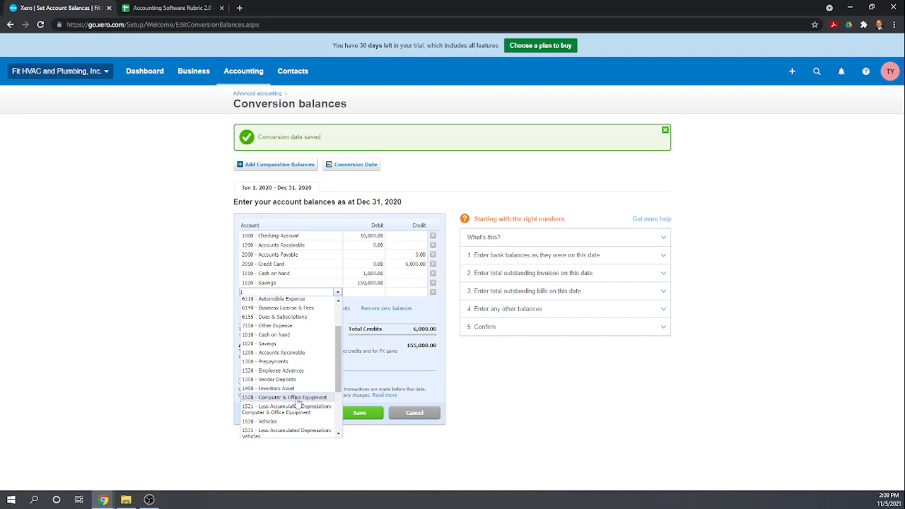
# Add debits of 75,000 for 1520 Computer & Office Equipment and 60,000 for 1530 Vehicles
pyautogui.click(297, 400)
pyautogui.click(360, 295)
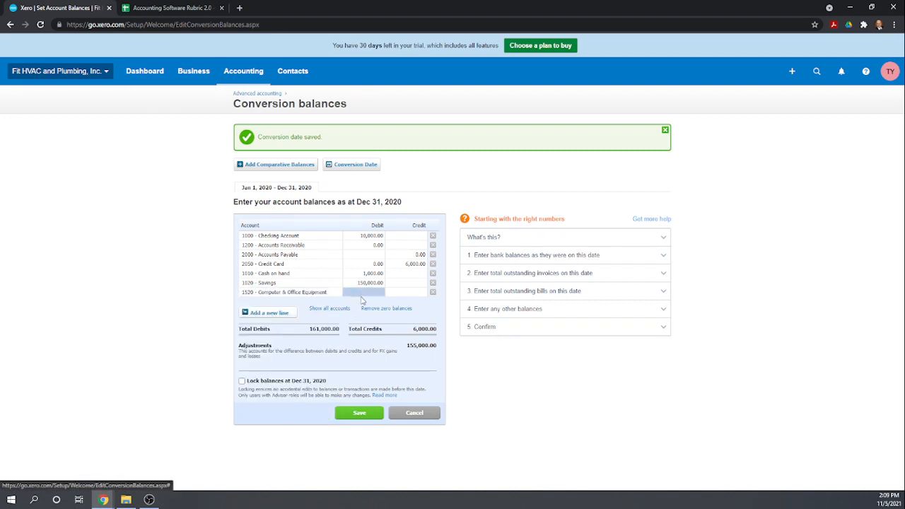
pyautogui.write('75000')
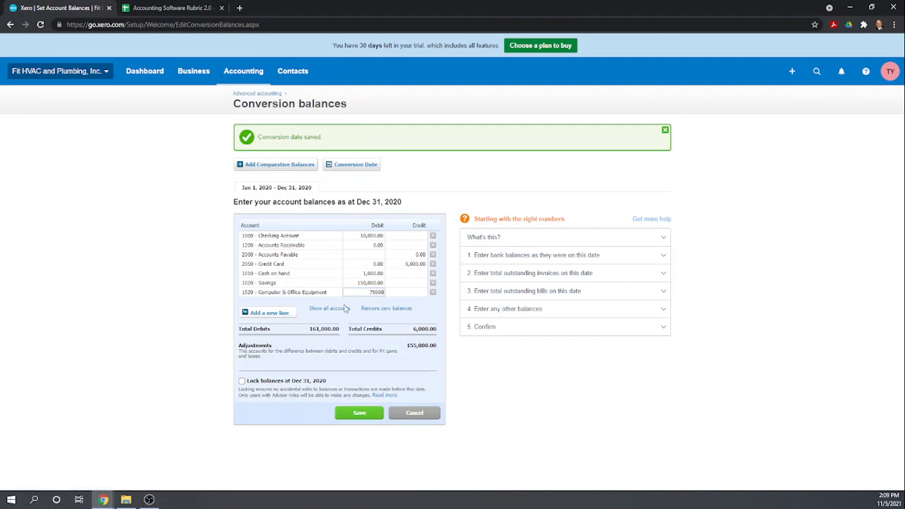
pyautogui.click(273, 320)
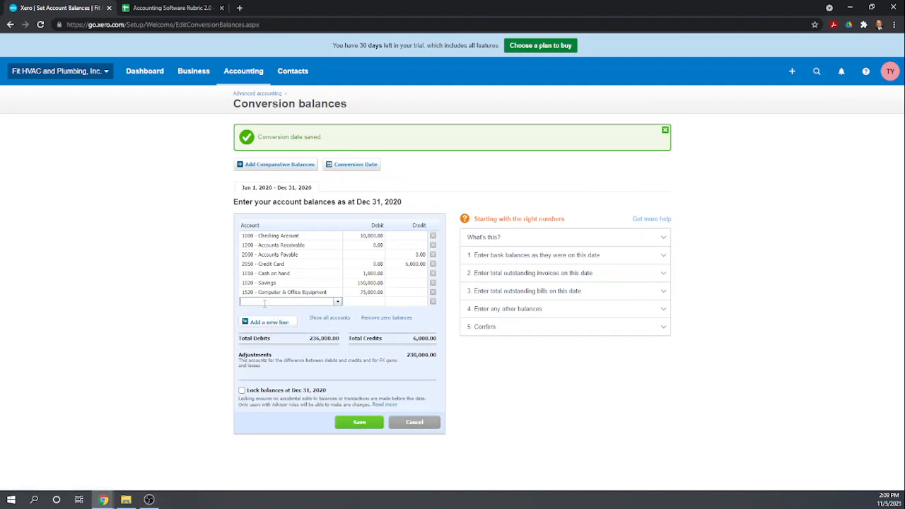
pyautogui.write('15')
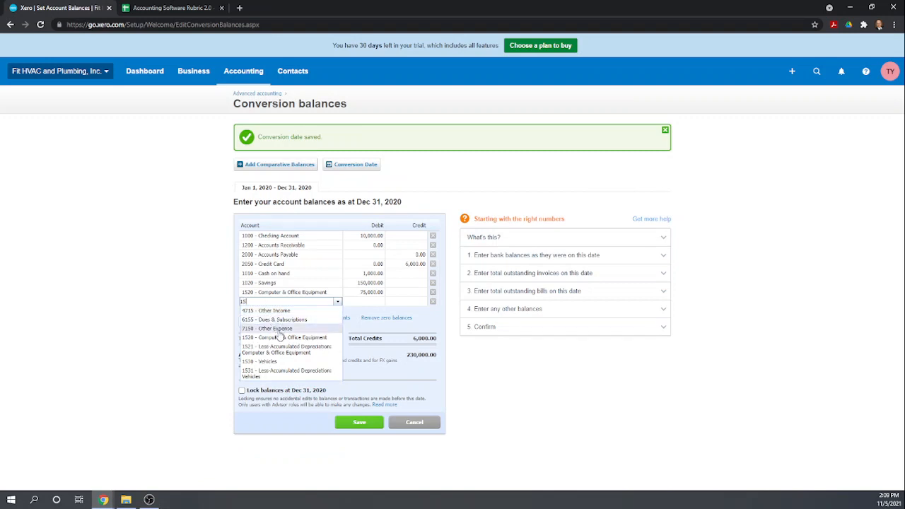
pyautogui.click(280, 362)
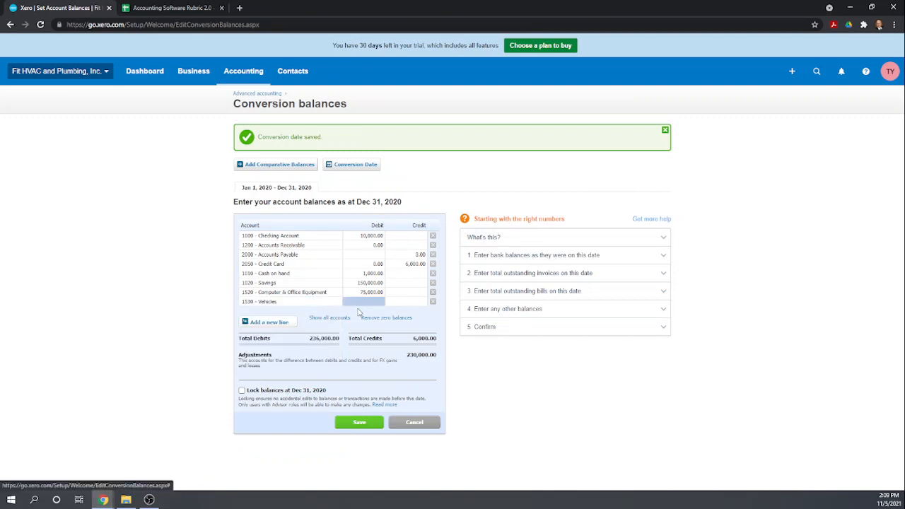
pyautogui.click(359, 305)
pyautogui.write('60000')
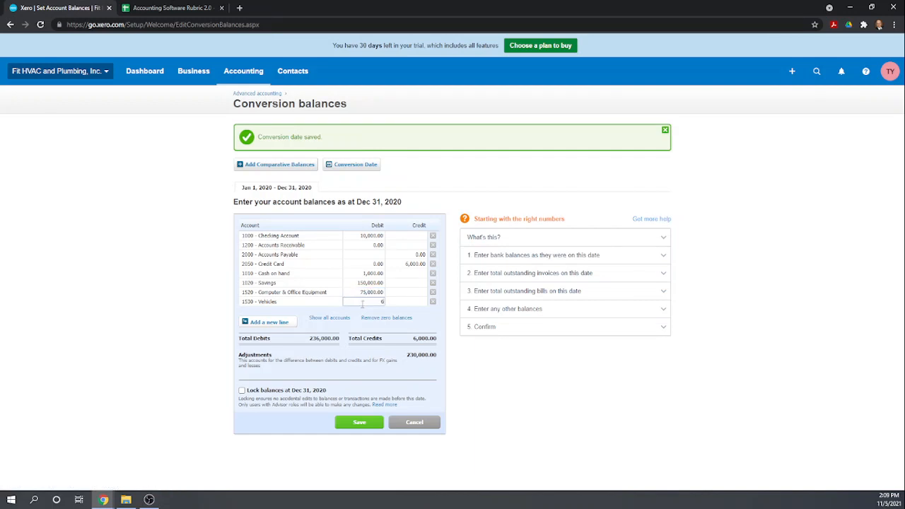
pyautogui.click(284, 322)
# Add a 115,000 credit for 1521 Less-Accumulated Depreciation
pyautogui.write('15')
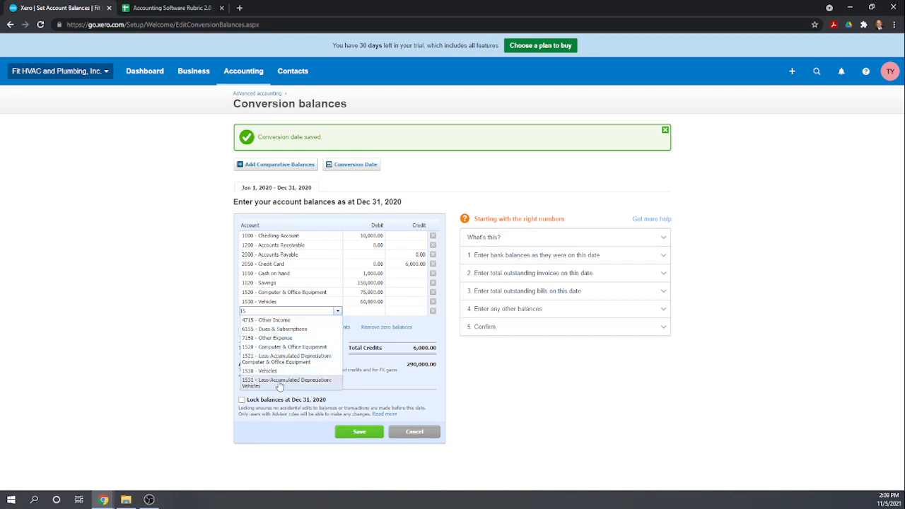
pyautogui.click(299, 360)
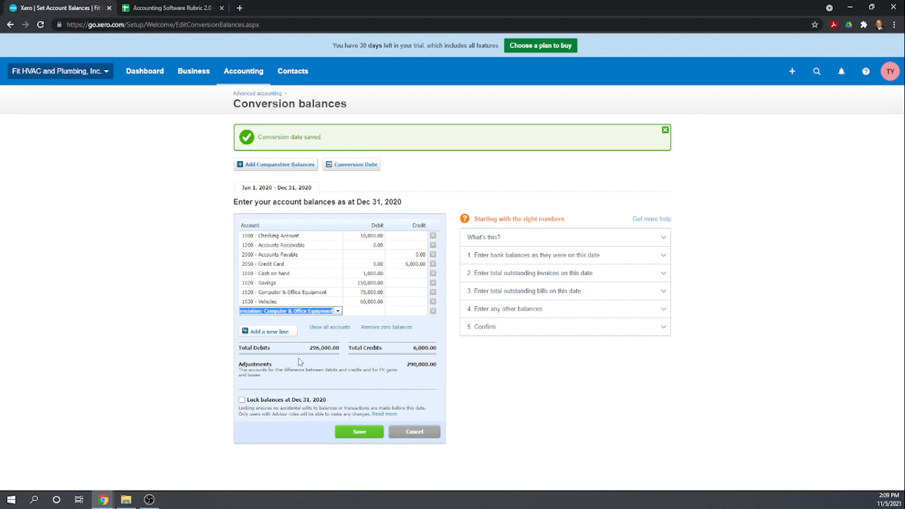
pyautogui.click(366, 316)
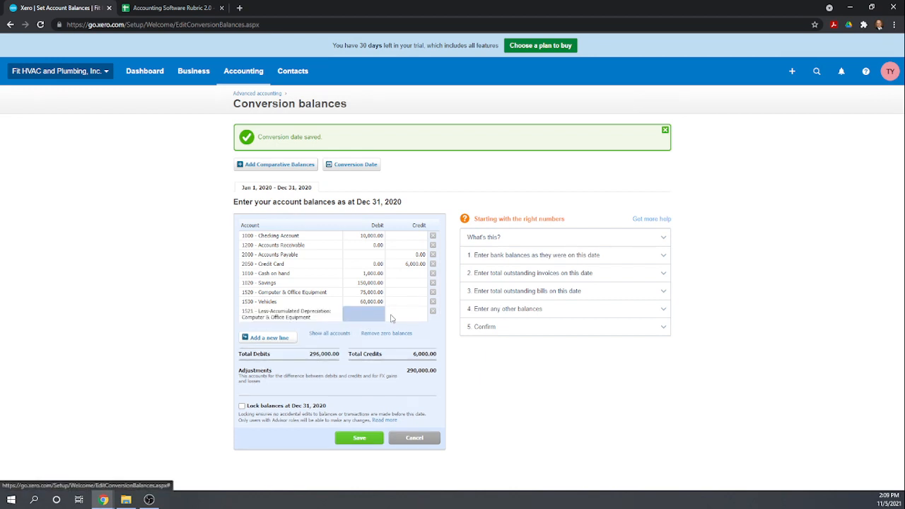
pyautogui.click(391, 315)
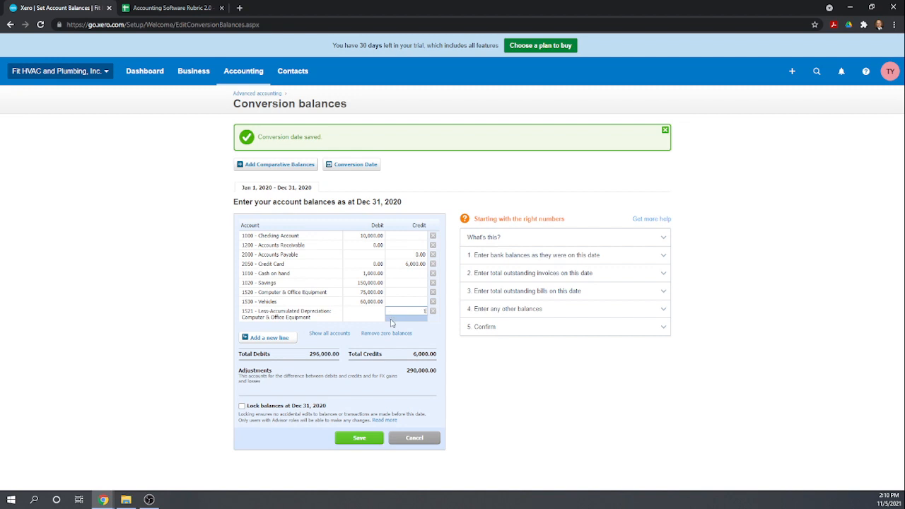
pyautogui.write('115000')
pyautogui.click(367, 316)
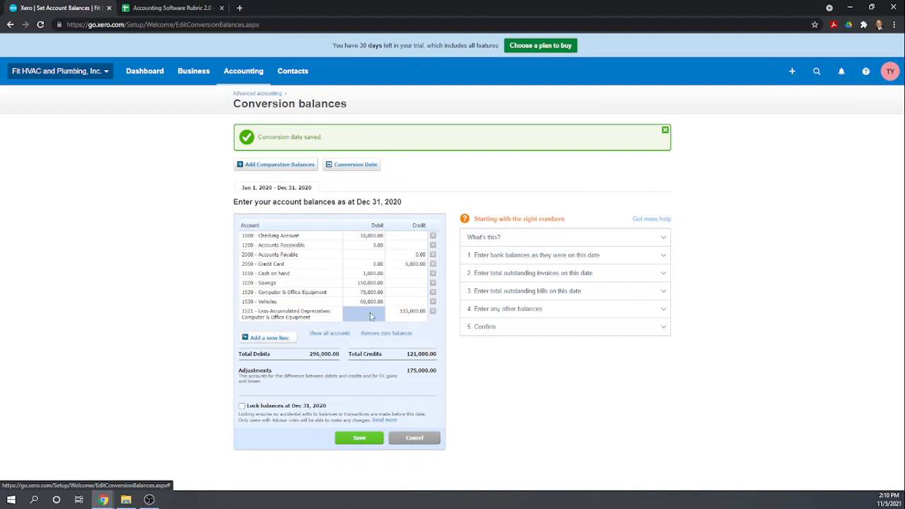
pyautogui.click(281, 338)
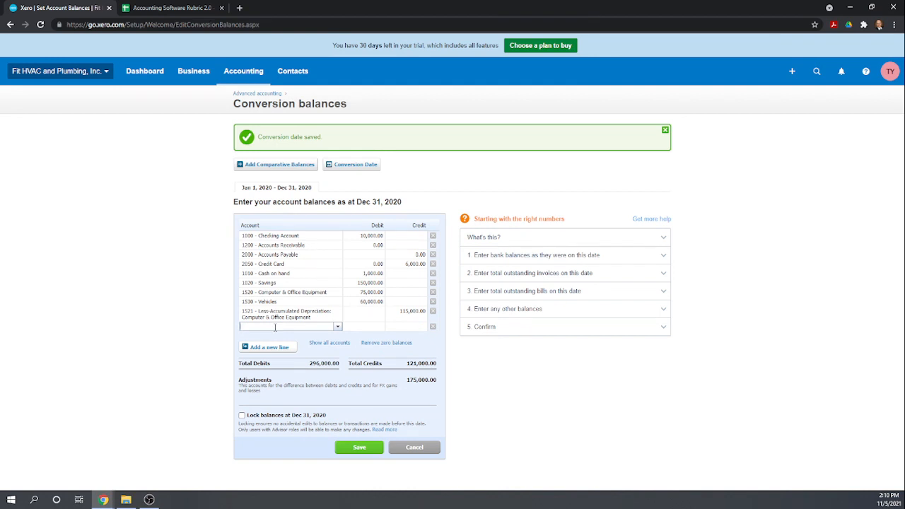
# Add a 3000 Common Stock line with a 1,000 credit
pyautogui.write('3')
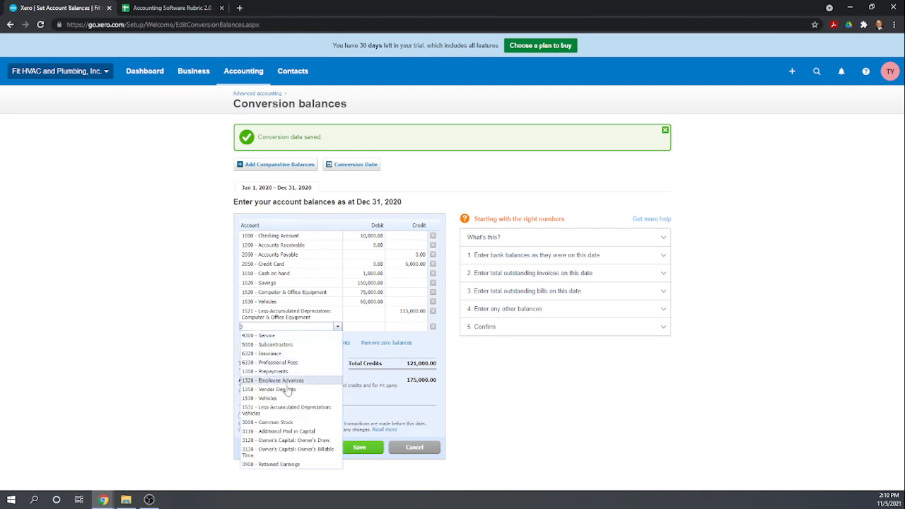
pyautogui.click(280, 410)
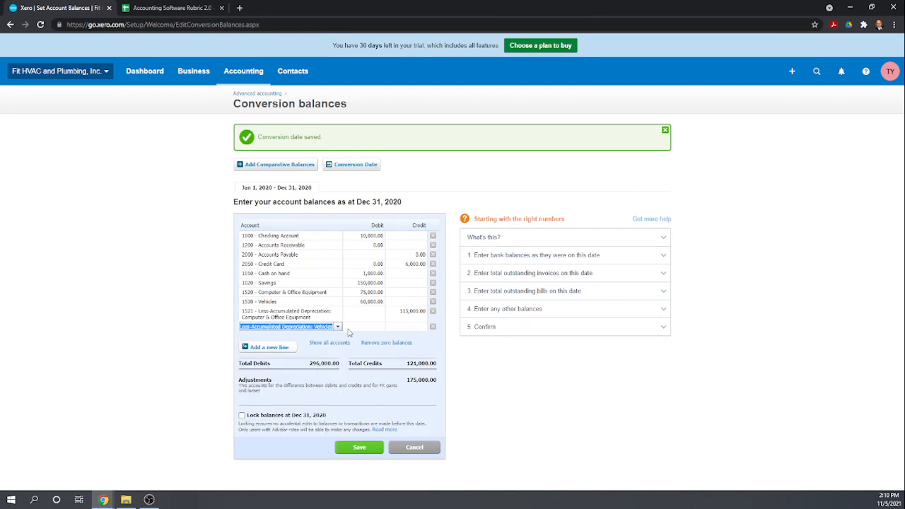
pyautogui.click(339, 328)
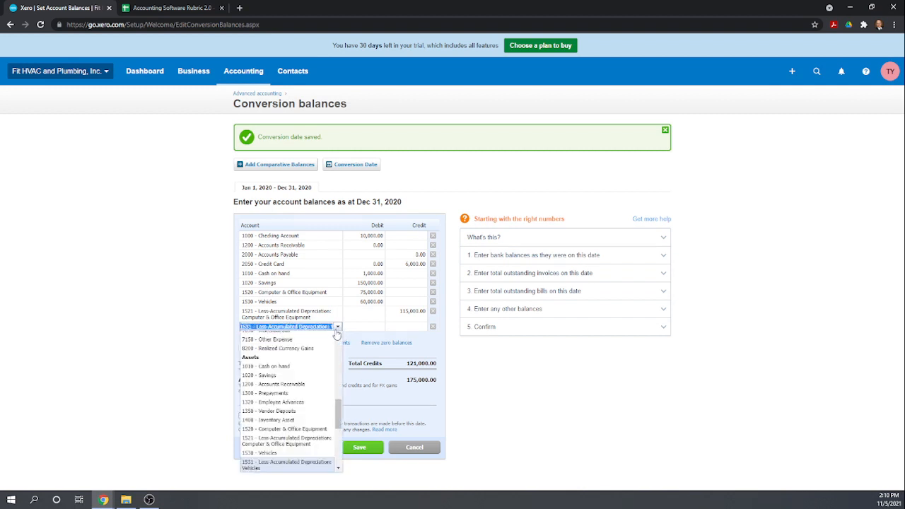
pyautogui.write('3')
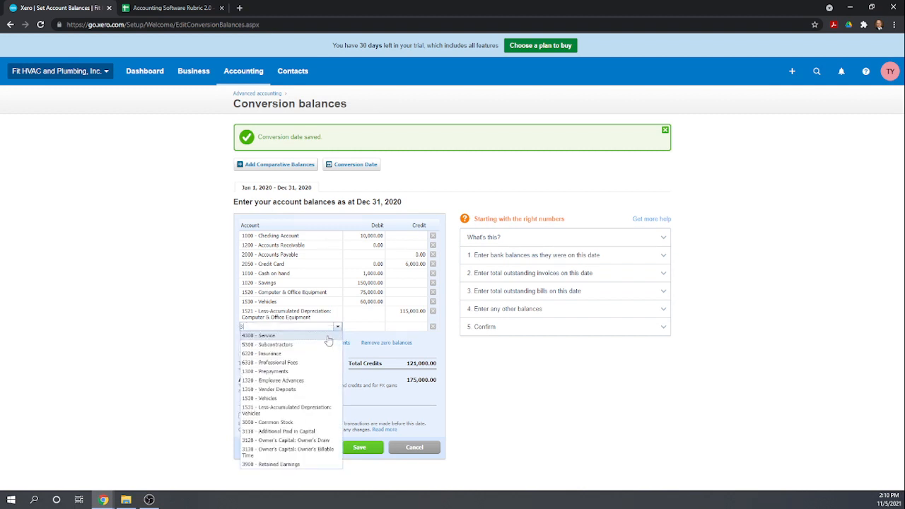
pyautogui.click(287, 423)
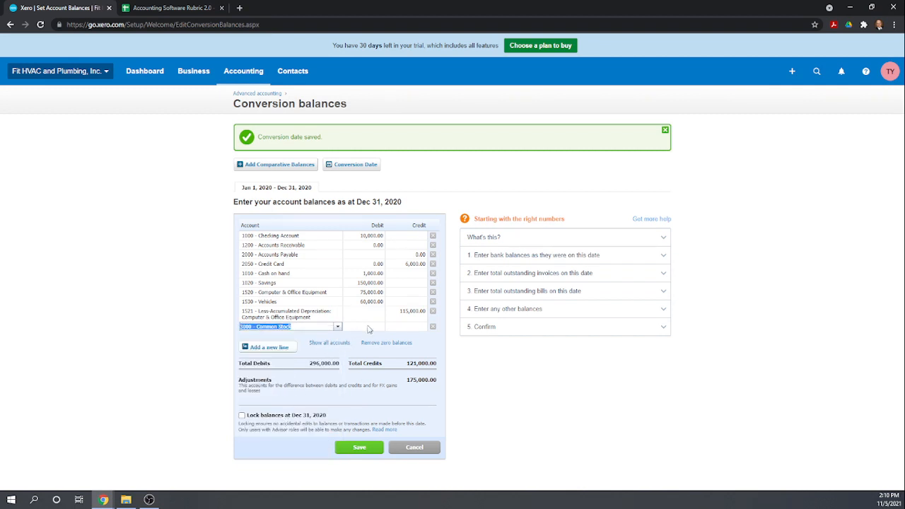
pyautogui.click(399, 328)
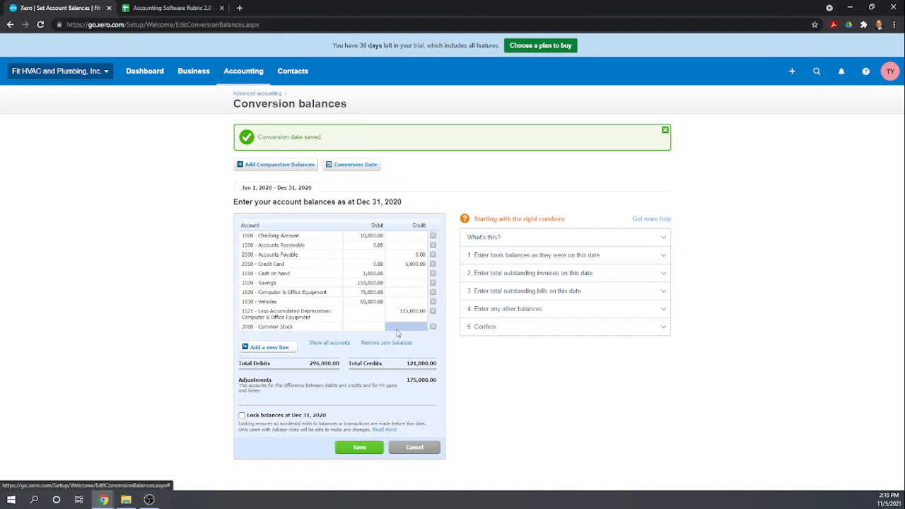
pyautogui.click(395, 328)
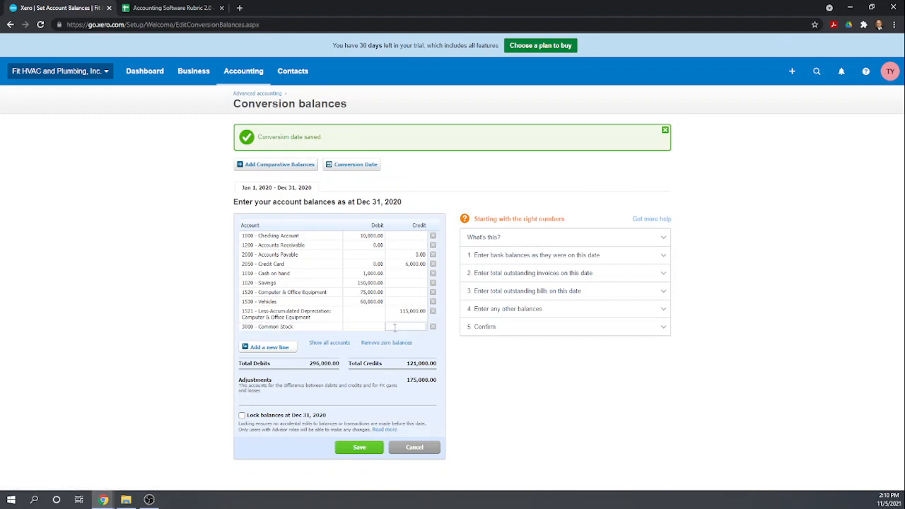
pyautogui.click(280, 349)
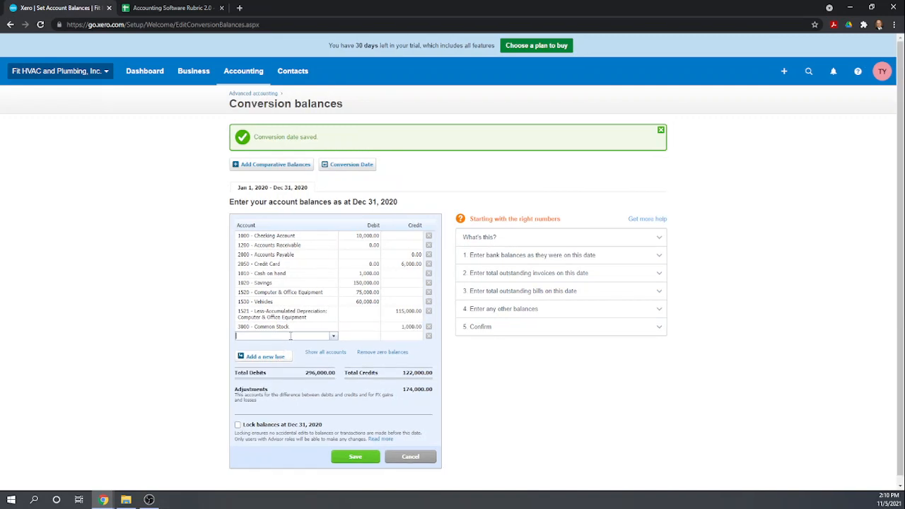
# Credit Additional Paid in Capital 20,000 and Retained Earnings 154,000 so totals balance
pyautogui.write('3')
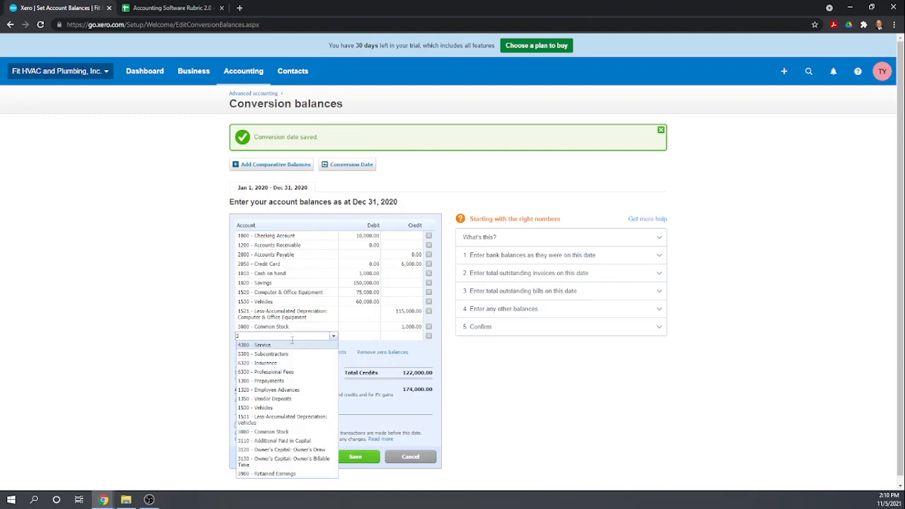
pyautogui.click(284, 440)
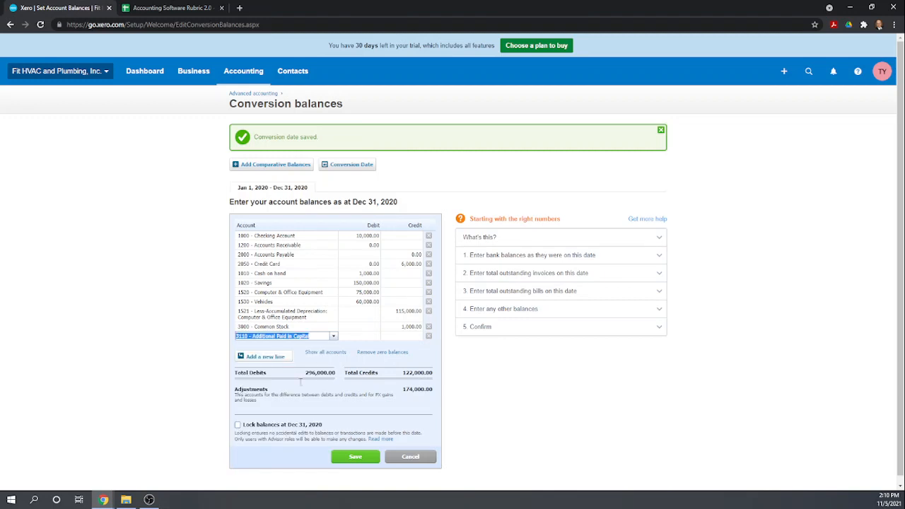
pyautogui.click(397, 338)
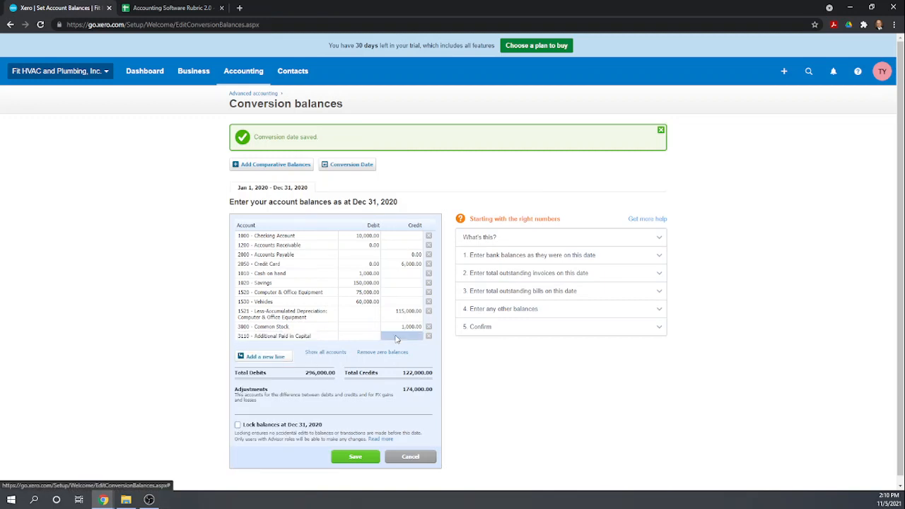
pyautogui.click(397, 337)
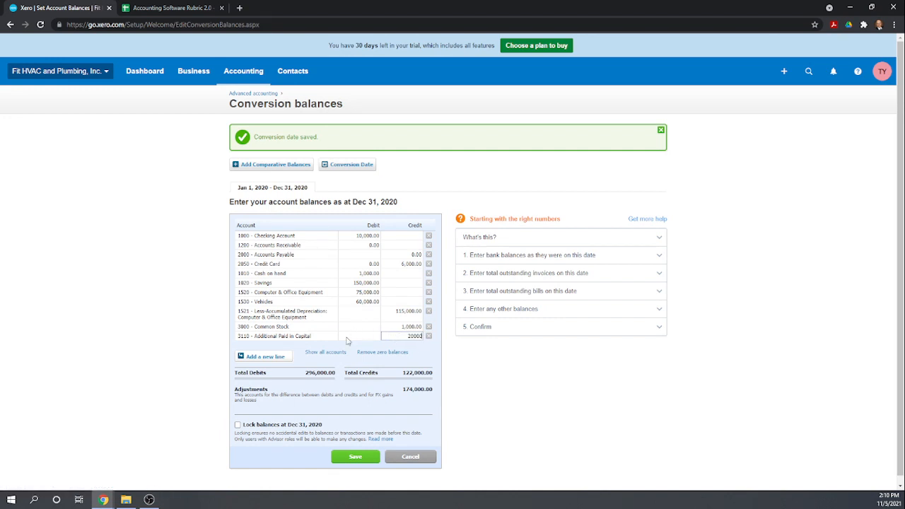
pyautogui.click(272, 358)
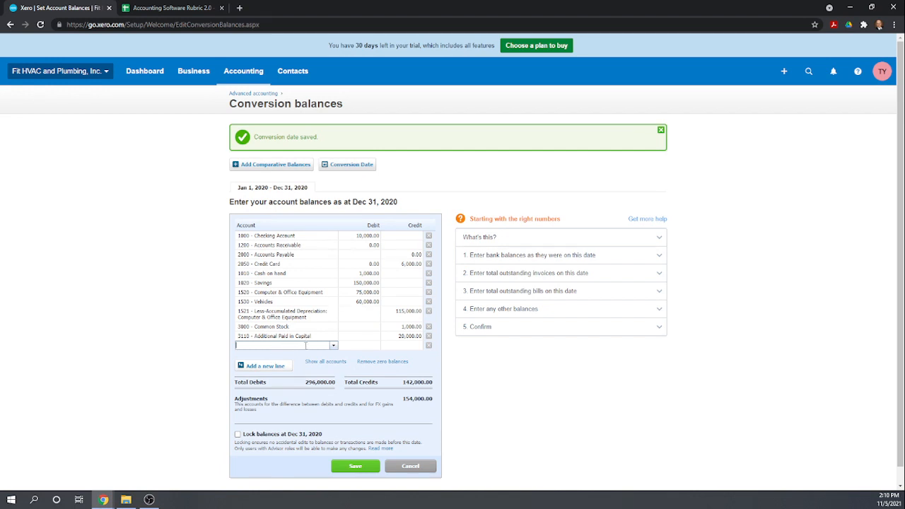
pyautogui.write('3')
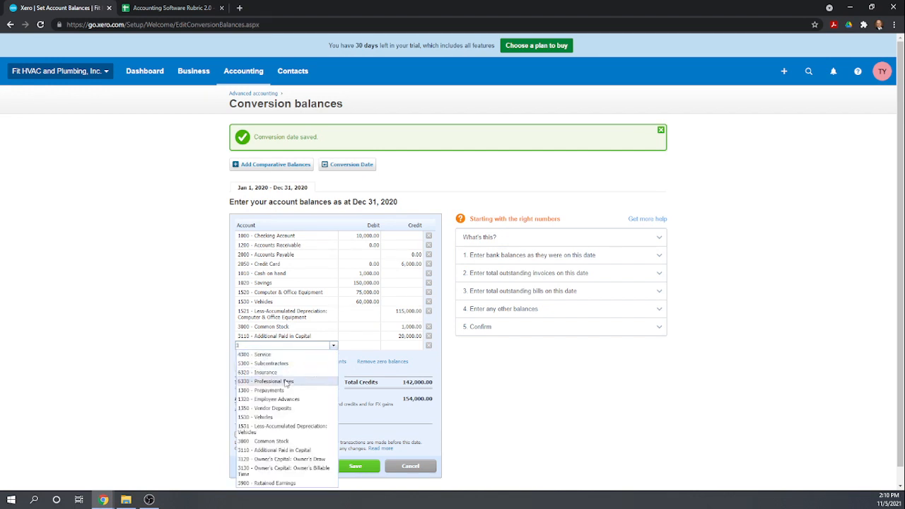
pyautogui.click(273, 482)
pyautogui.click(401, 348)
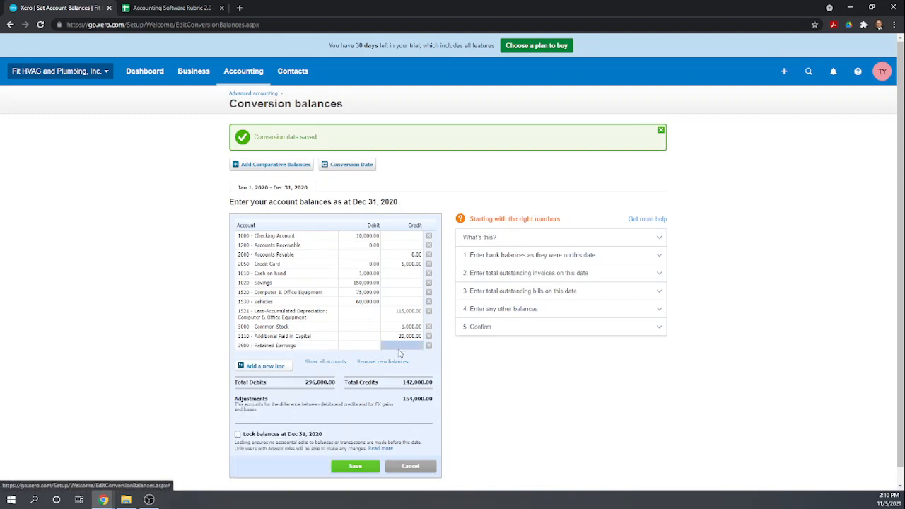
pyautogui.click(400, 348)
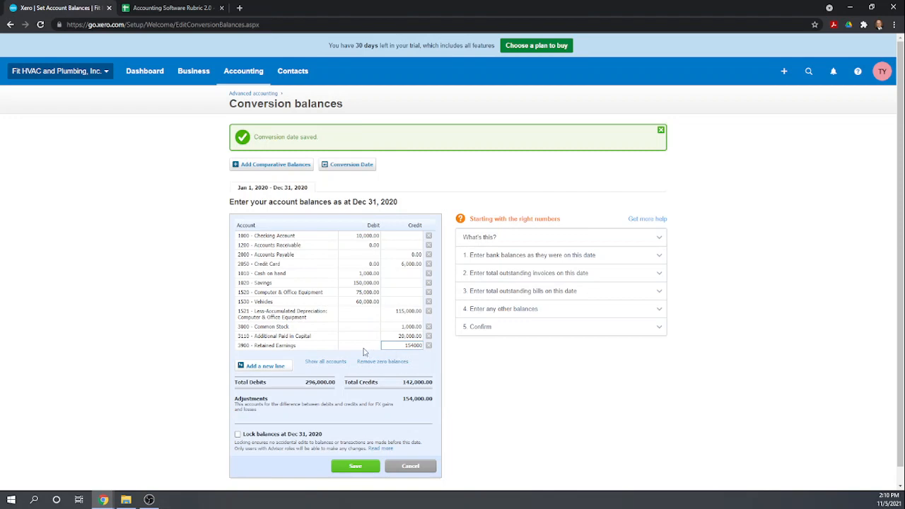
pyautogui.click(365, 349)
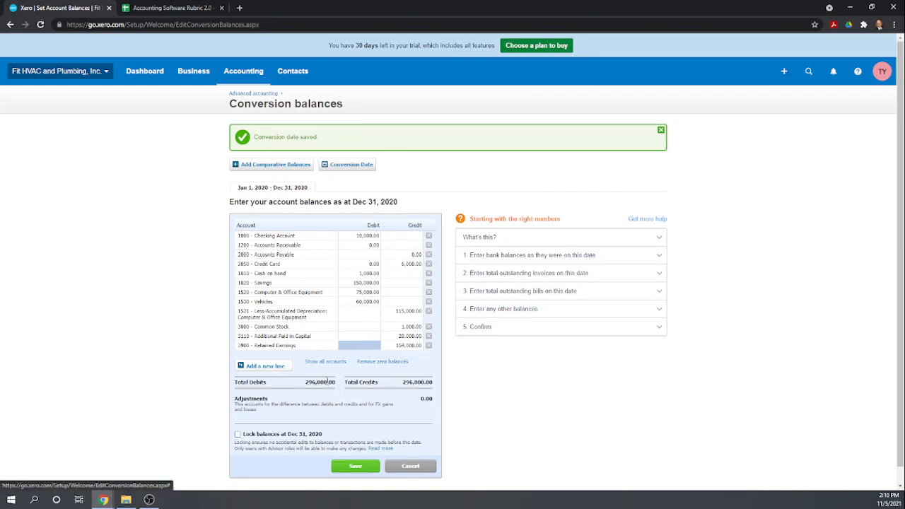
# Save the 296,000 balanced conversion balances locked at Dec 31, 2020
pyautogui.scroll(-1, 333, 378)
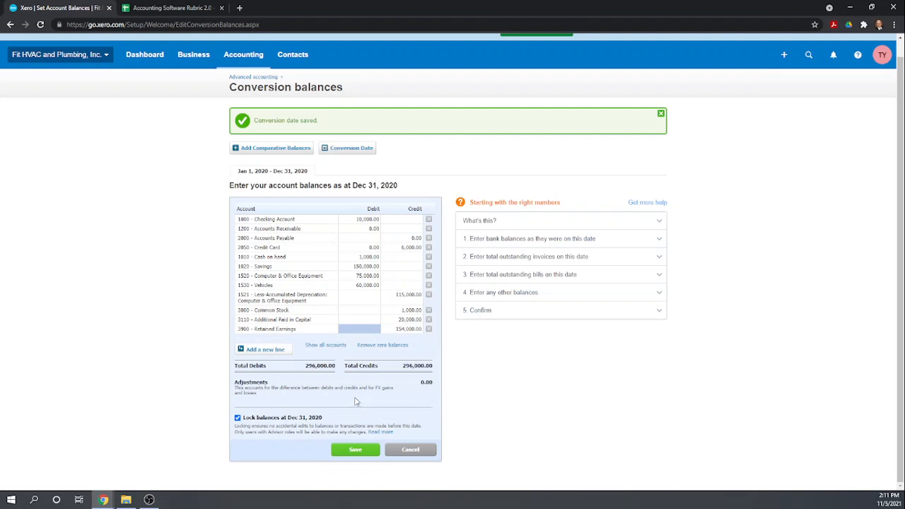
pyautogui.click(355, 450)
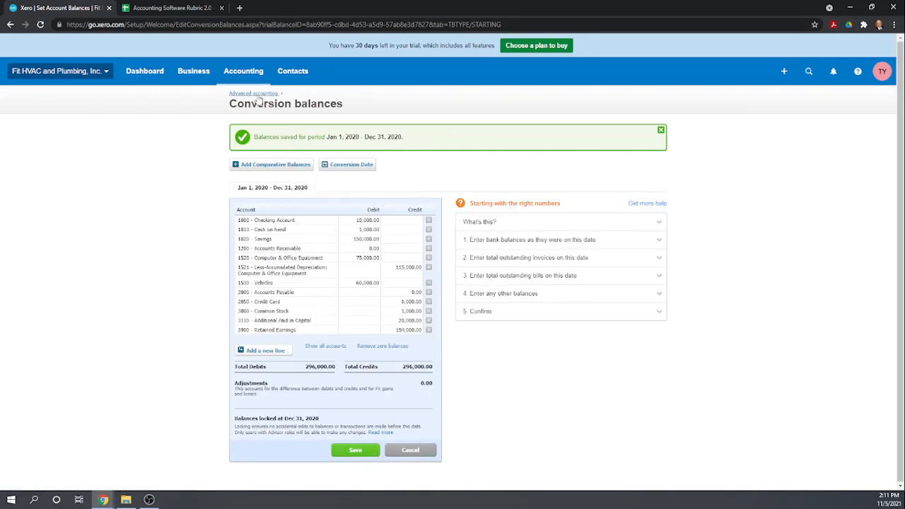
pyautogui.click(172, 9)
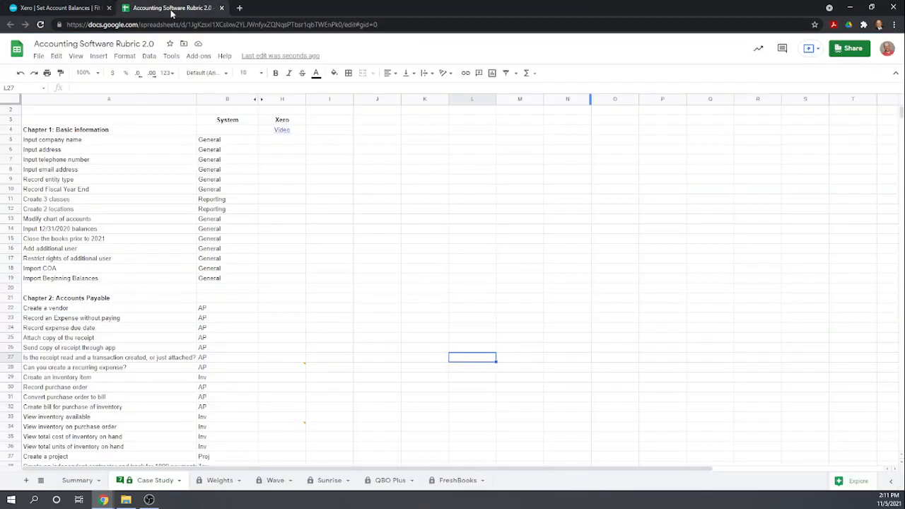
# Enter a score of 1 in each rubric cell H5 through H15
pyautogui.click(276, 142)
pyautogui.write('1')
pyautogui.press('Return')
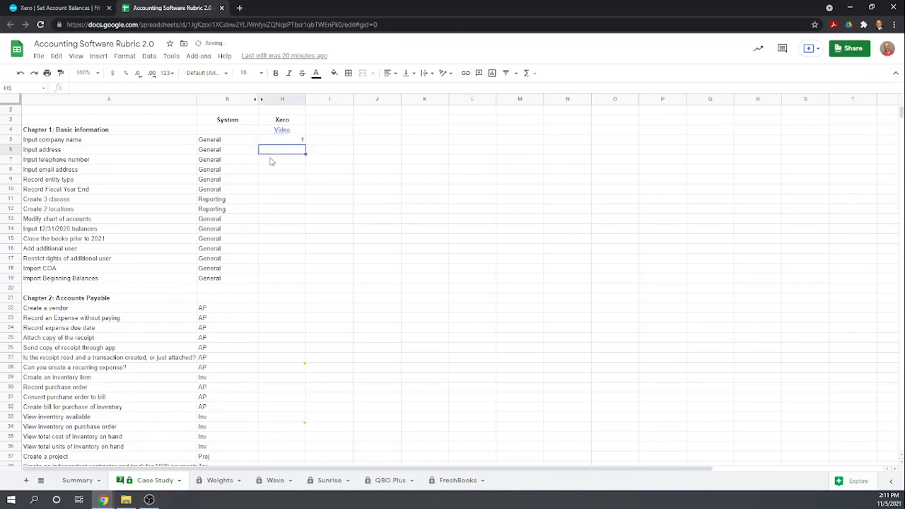
pyautogui.write('1')
pyautogui.press('Return')
pyautogui.write('1')
pyautogui.press('Return')
pyautogui.write('1')
pyautogui.press('Return')
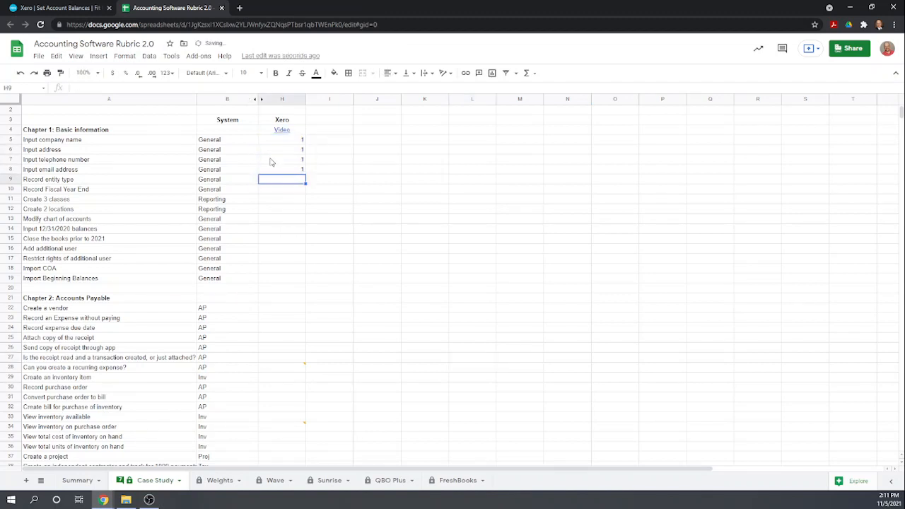
pyautogui.write('1')
pyautogui.press('Return')
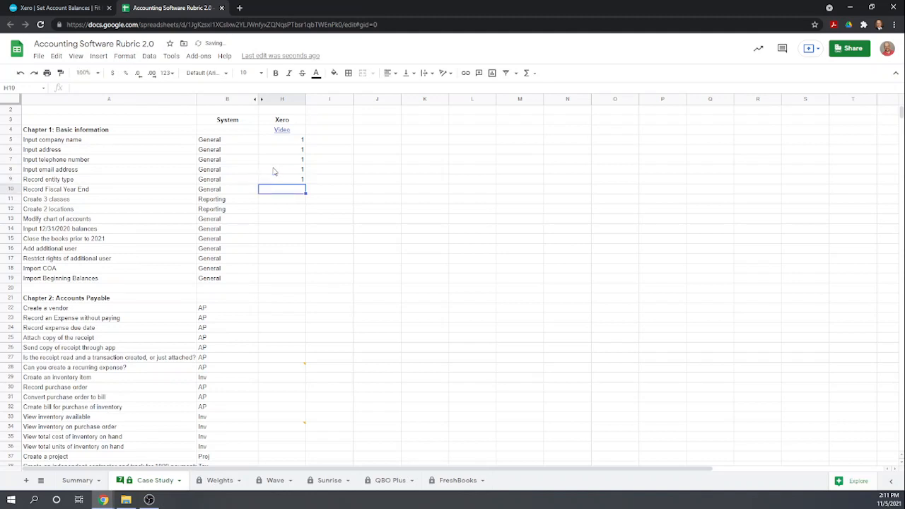
pyautogui.write('1')
pyautogui.press('Return')
pyautogui.write('1')
pyautogui.press('Return')
pyautogui.write('1')
pyautogui.press('Return')
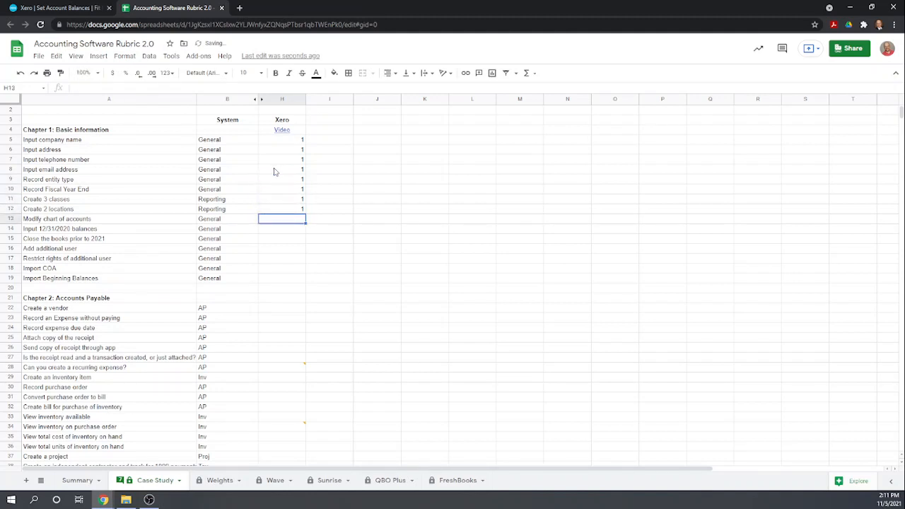
pyautogui.write('1')
pyautogui.press('Return')
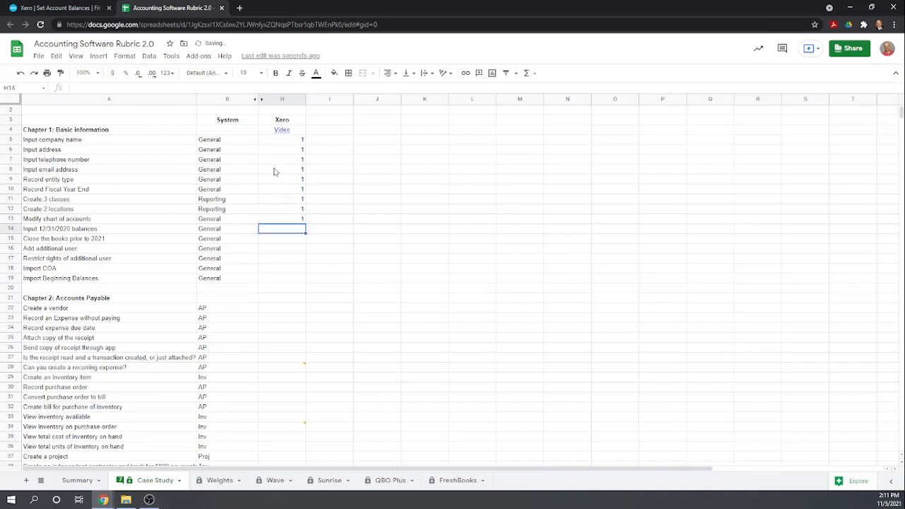
pyautogui.write('1')
pyautogui.press('Return')
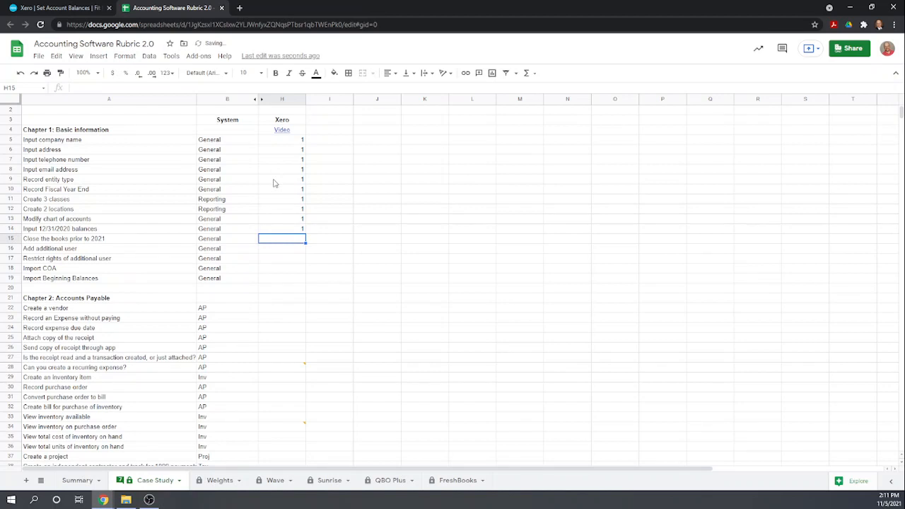
pyautogui.write('1')
pyautogui.press('Return')
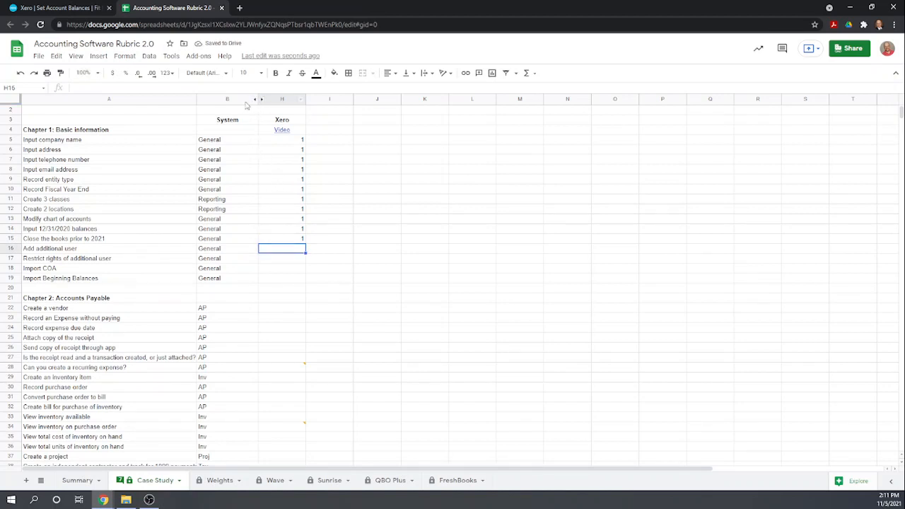
pyautogui.click(46, 9)
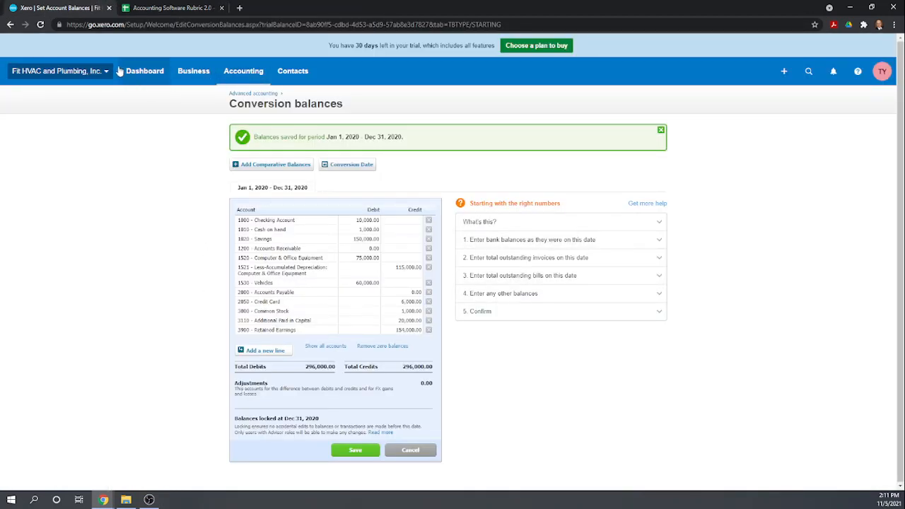
# Go to the Users list in organisation settings and start inviting a user
pyautogui.click(92, 72)
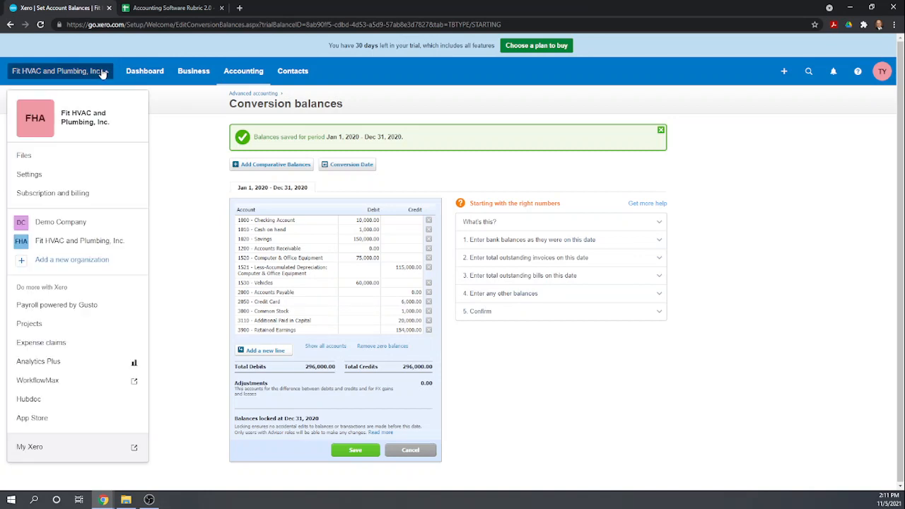
pyautogui.click(55, 174)
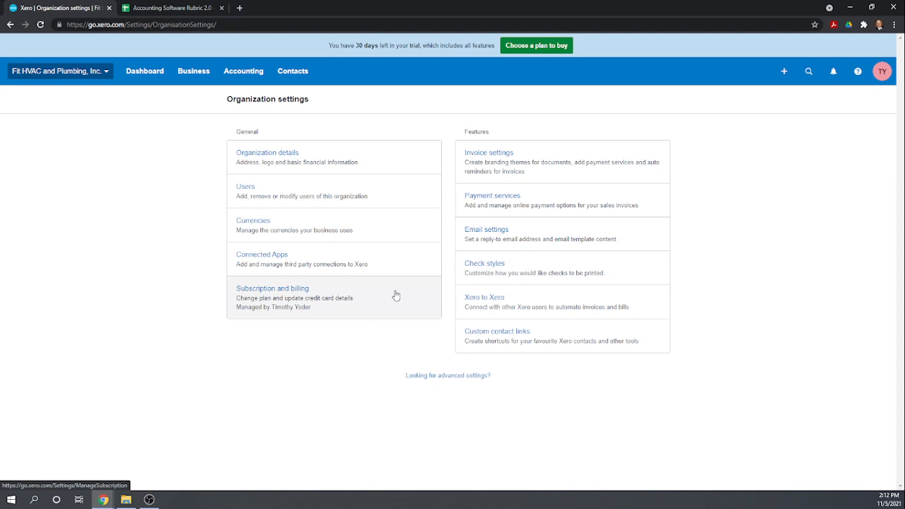
pyautogui.click(304, 187)
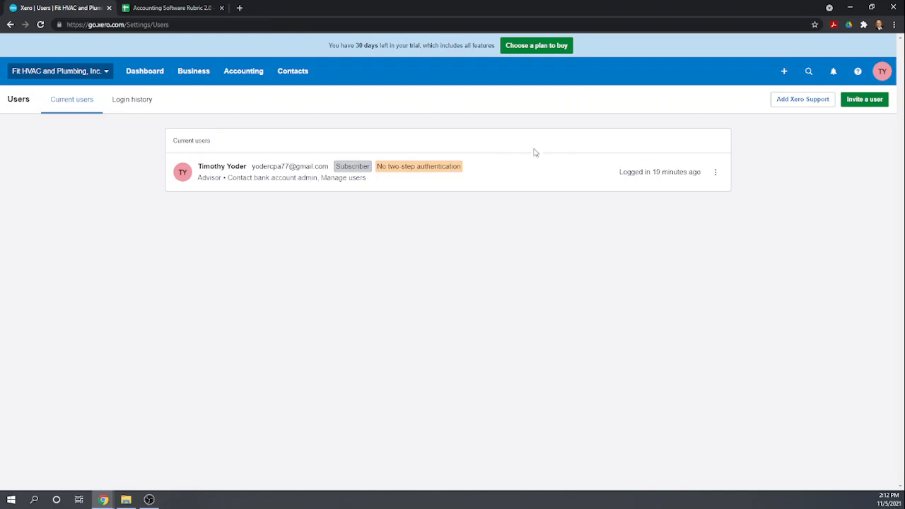
pyautogui.click(864, 101)
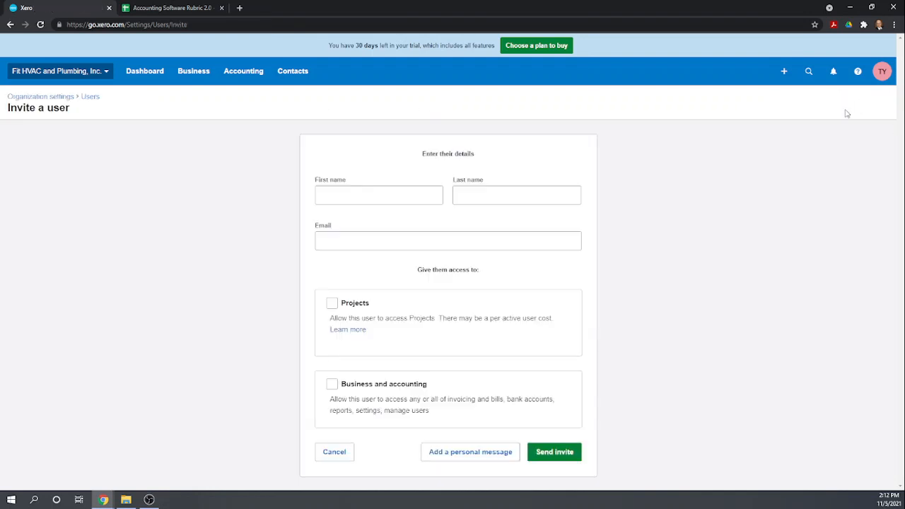
# Fill in the new user's first name, last name and e-mail address
pyautogui.click(377, 193)
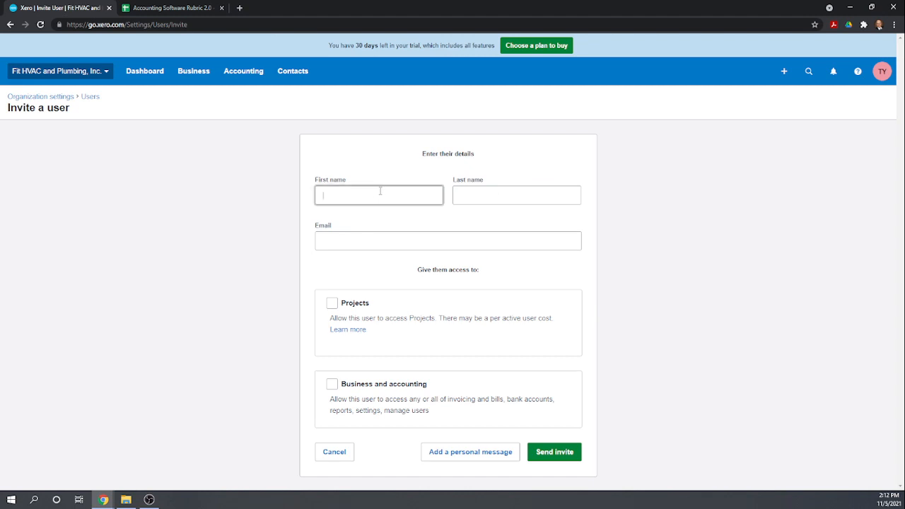
pyautogui.press('Tab')
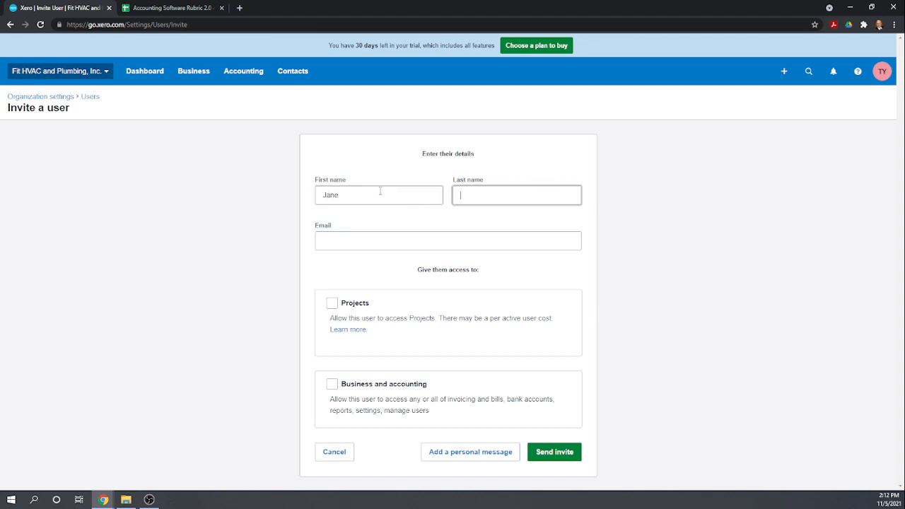
pyautogui.press('Tab')
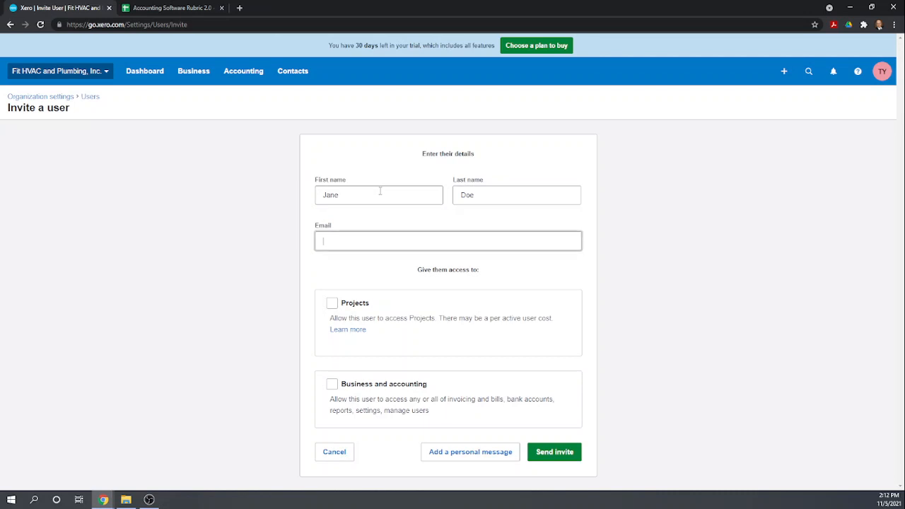
pyautogui.press('Tab')
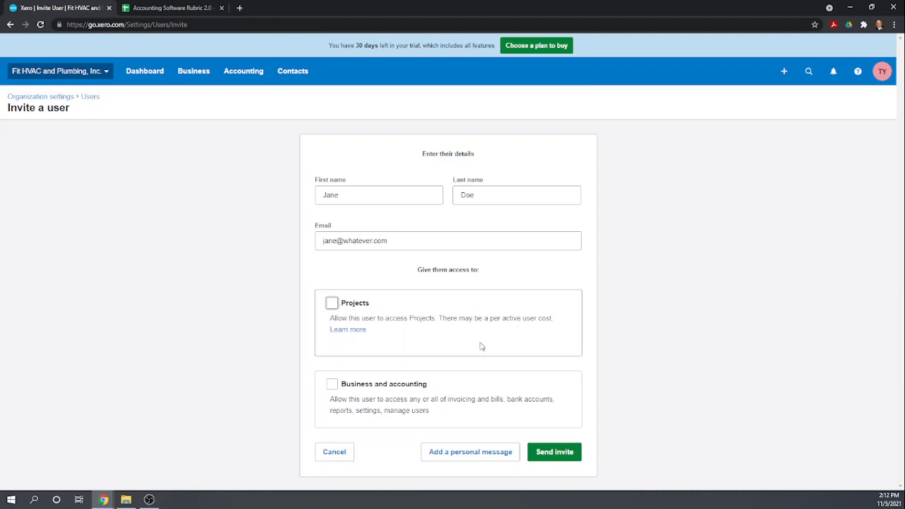
# Grant Business and accounting access as Invoice only with Purchases, then send the invite
pyautogui.click(333, 385)
pyautogui.scroll(-2, 424, 378)
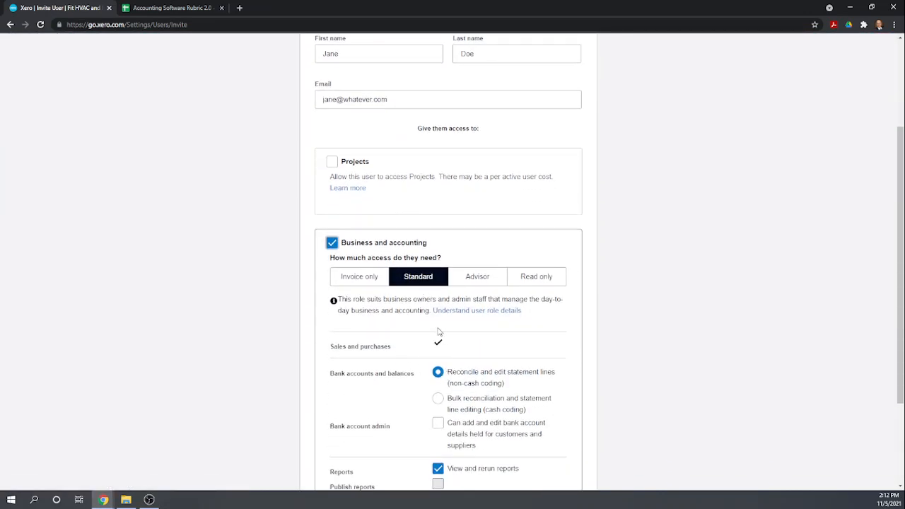
pyautogui.scroll(-1, 439, 332)
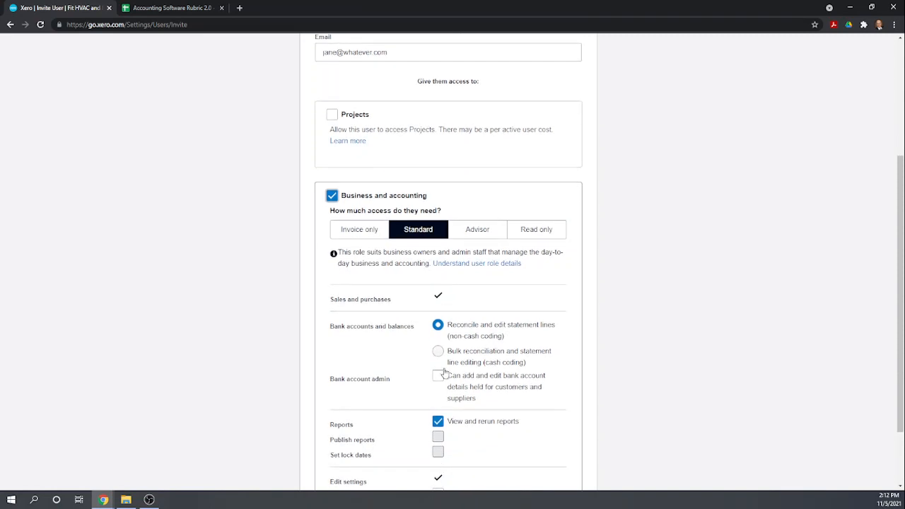
pyautogui.click(377, 232)
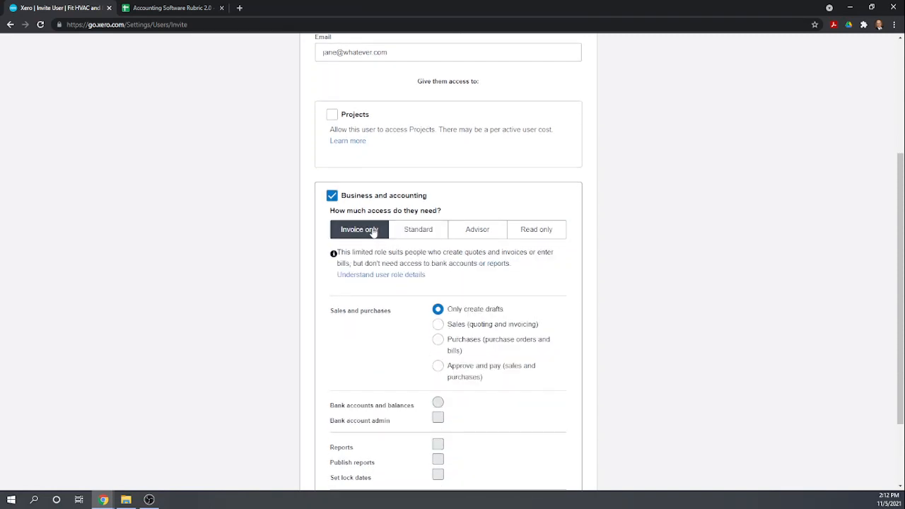
pyautogui.click(440, 343)
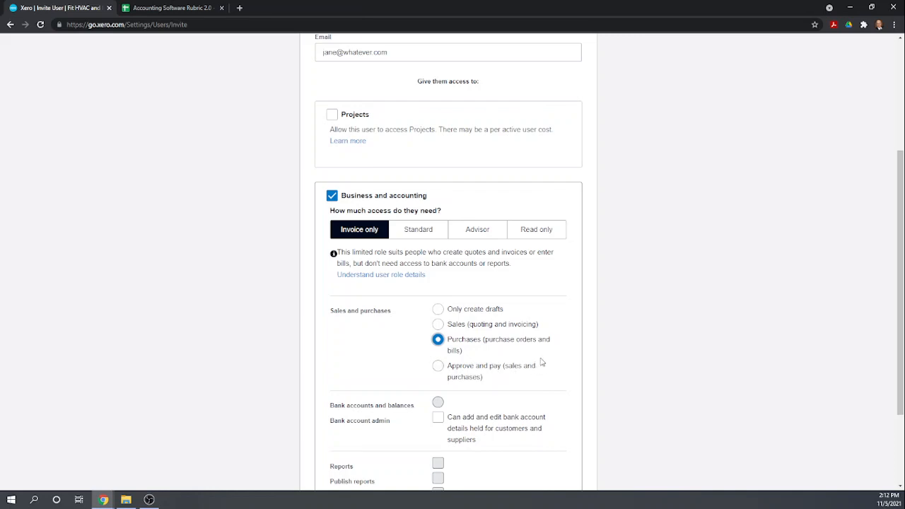
pyautogui.click(442, 367)
pyautogui.click(438, 343)
pyautogui.scroll(-1, 517, 338)
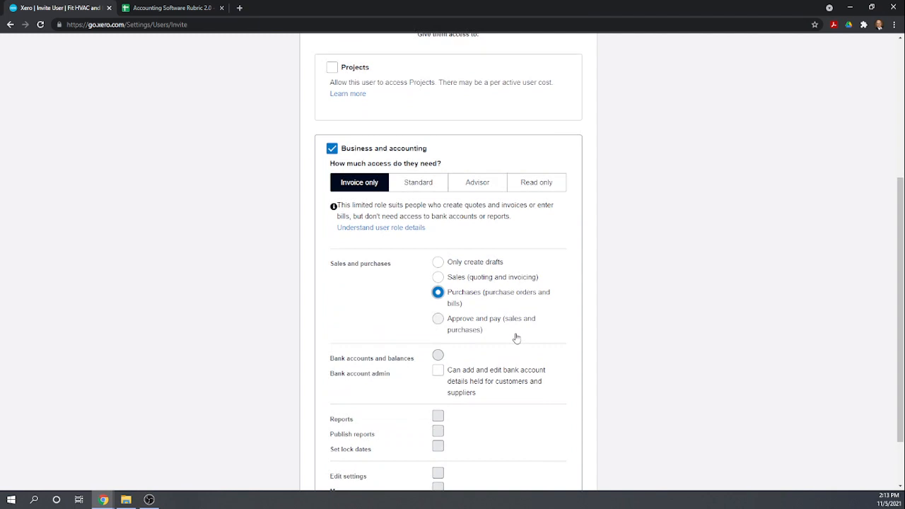
pyautogui.scroll(-1, 517, 338)
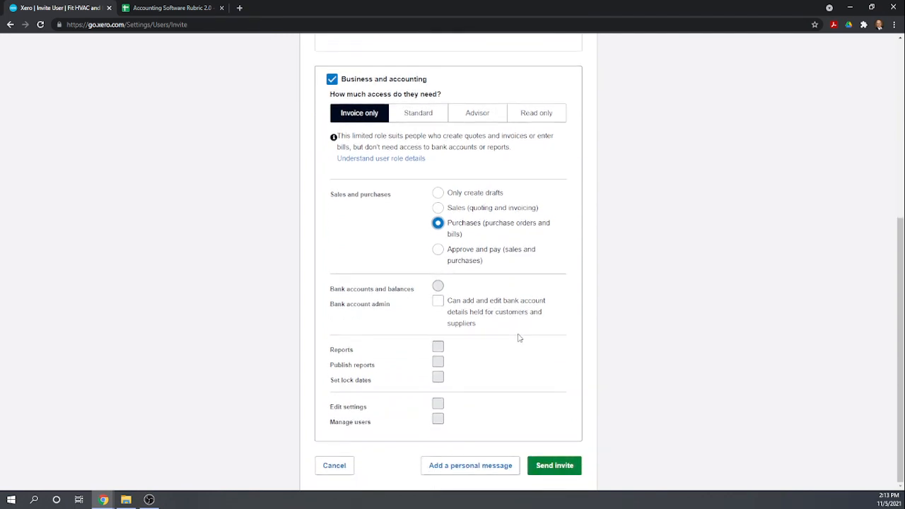
pyautogui.click(564, 464)
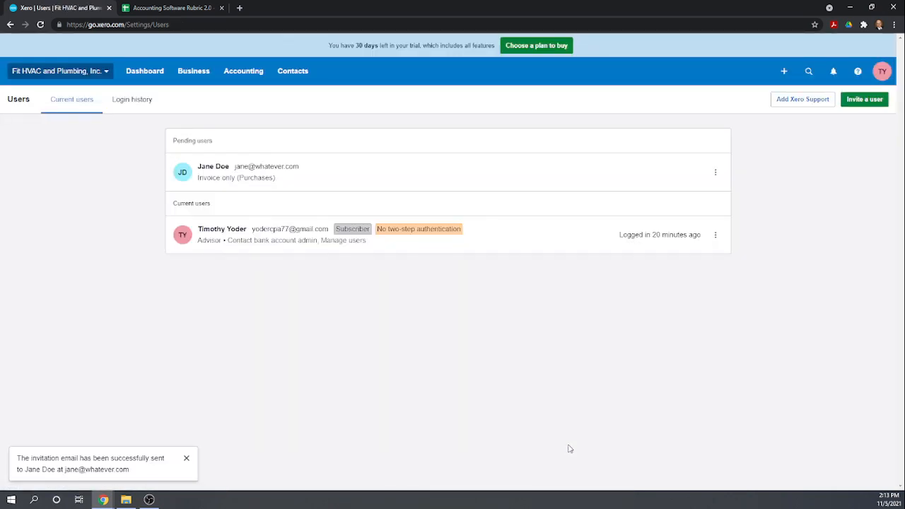
# Enter 1 in rubric cells H16 and H17 for the additional user rows
pyautogui.click(203, 9)
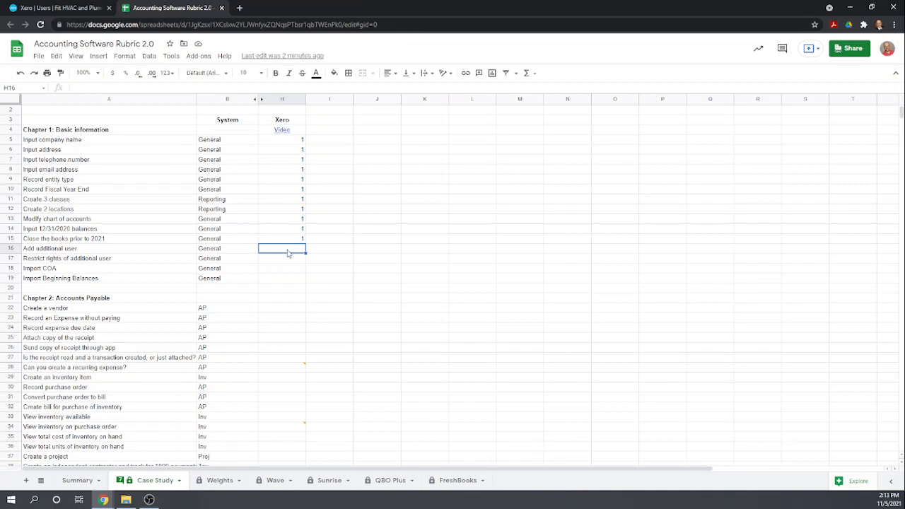
pyautogui.write('1')
pyautogui.press('Return')
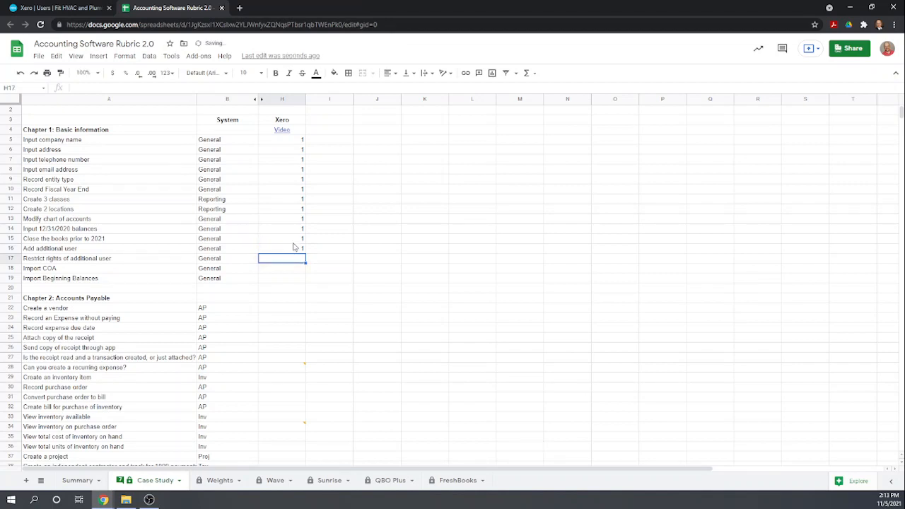
pyautogui.write('1')
pyautogui.press('Return')
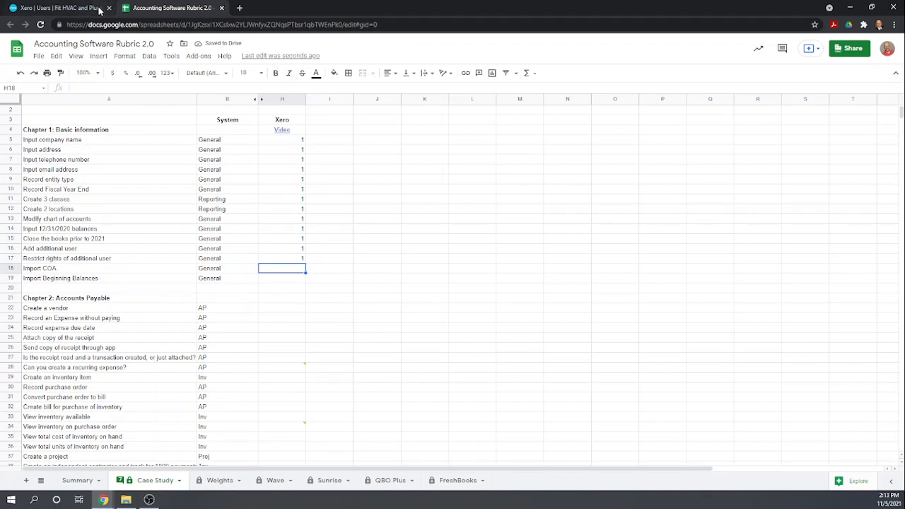
pyautogui.click(78, 8)
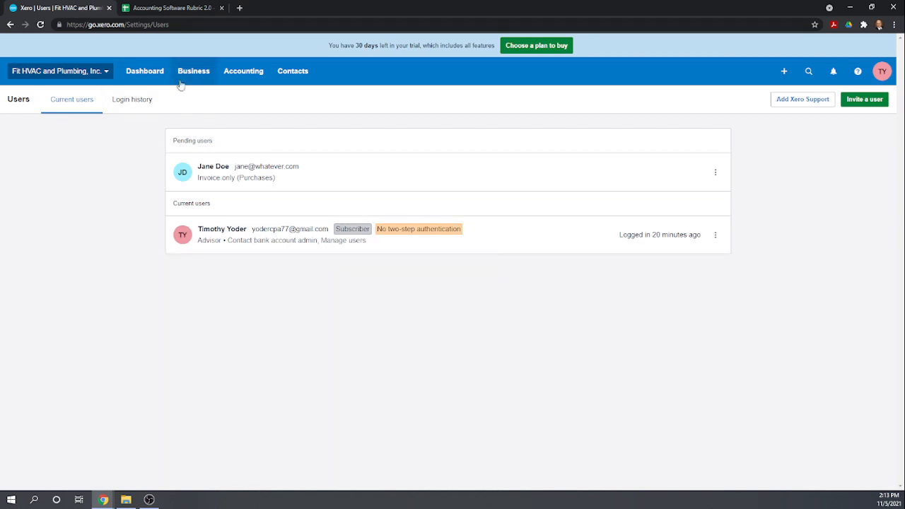
# From Chart of accounts > Import, download the example CSV and open ChartOfAccounts (1).csv
pyautogui.click(237, 72)
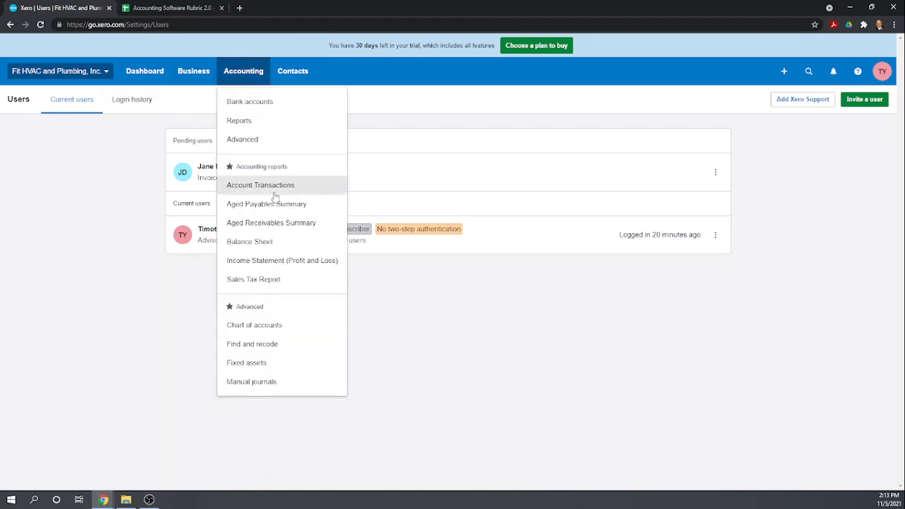
pyautogui.click(264, 327)
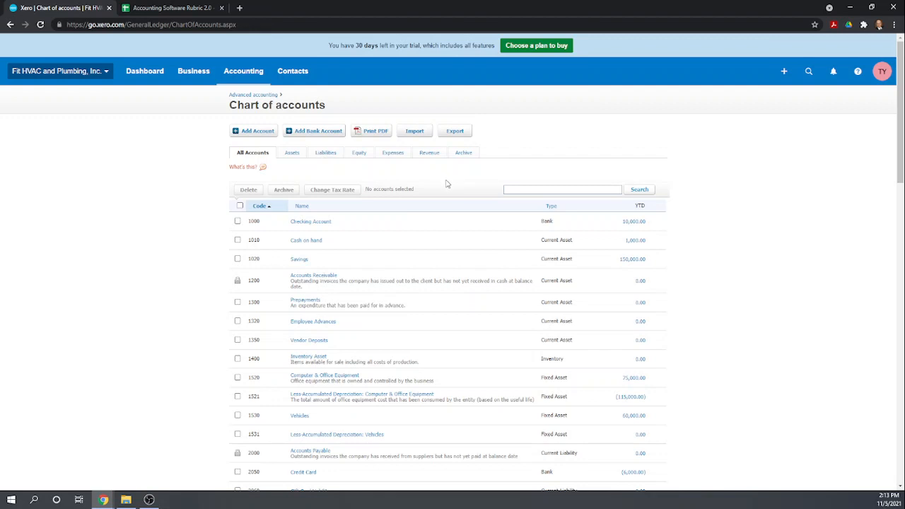
pyautogui.click(414, 132)
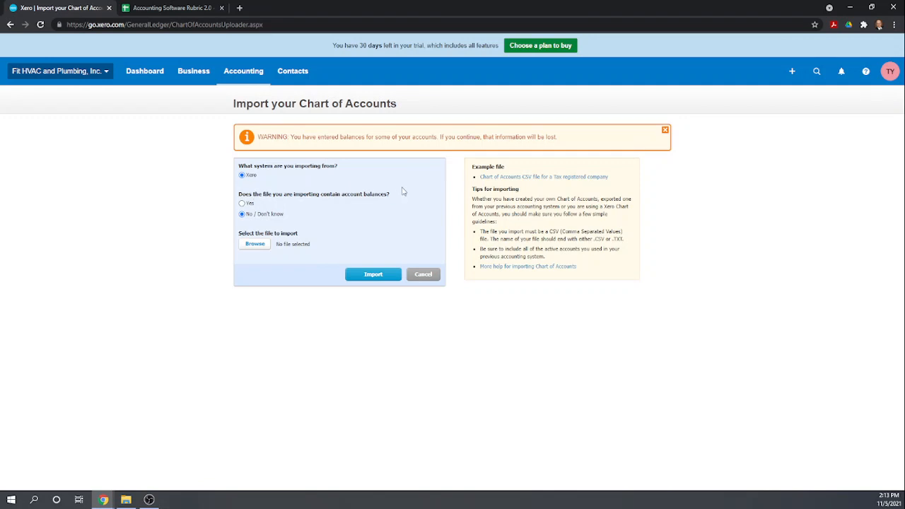
pyautogui.click(562, 178)
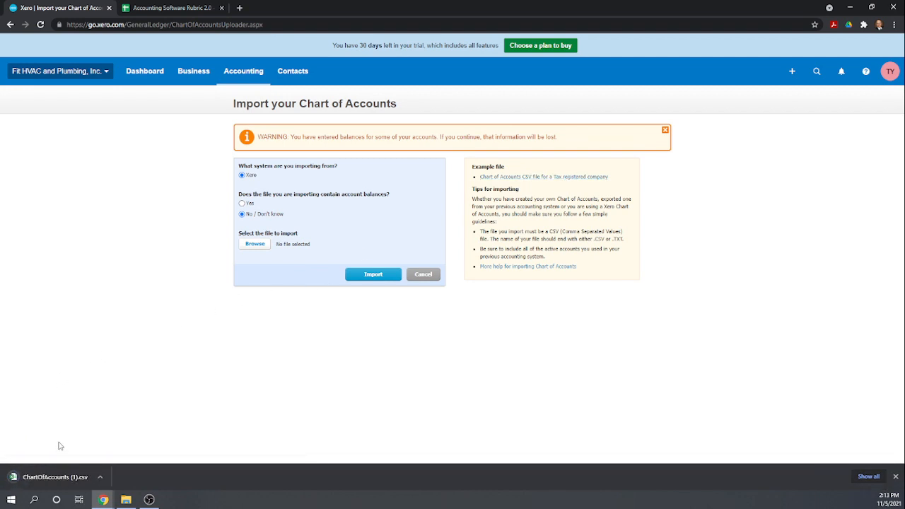
pyautogui.click(48, 478)
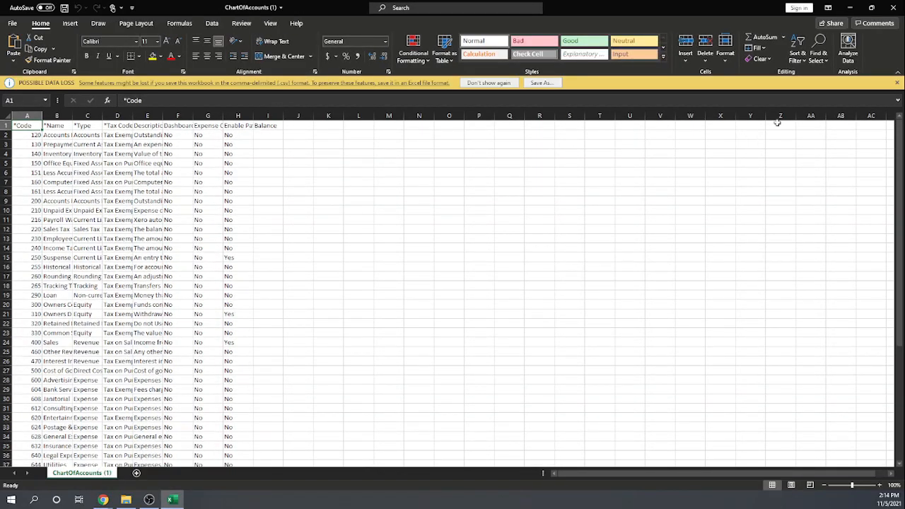
pyautogui.click(897, 82)
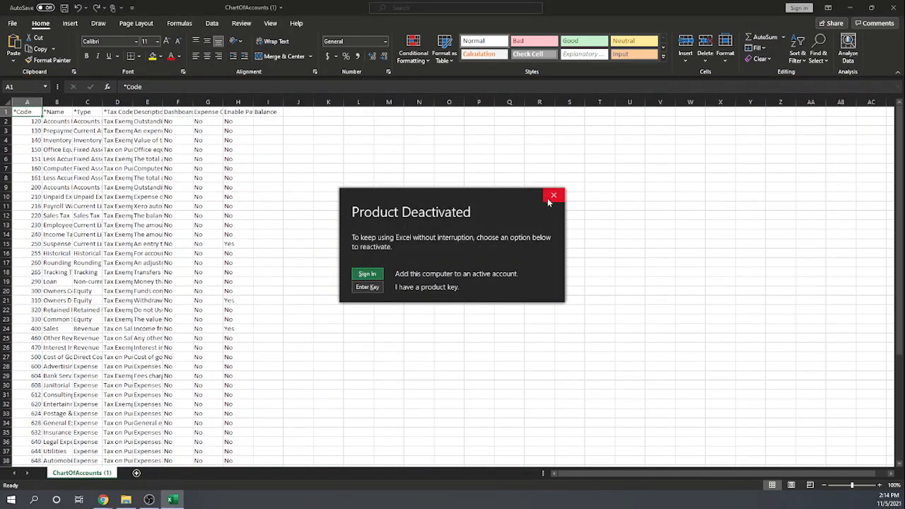
pyautogui.click(553, 196)
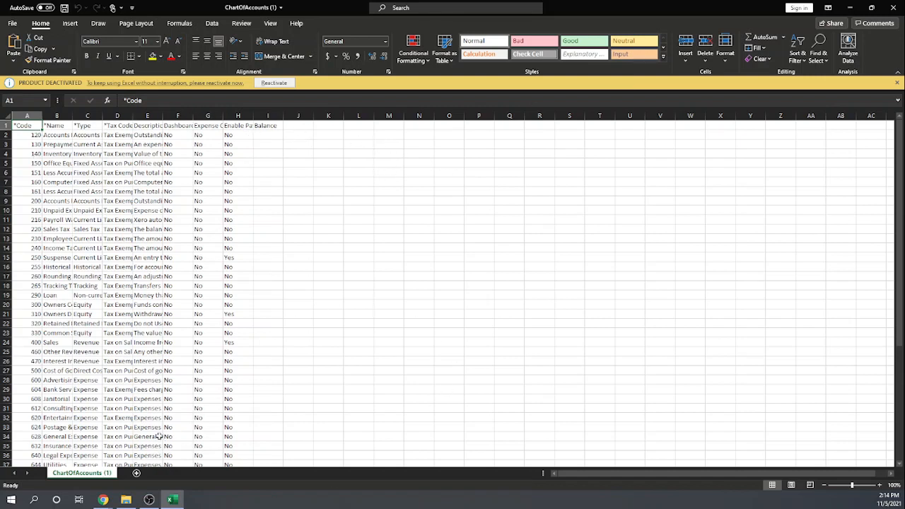
pyautogui.click(894, 8)
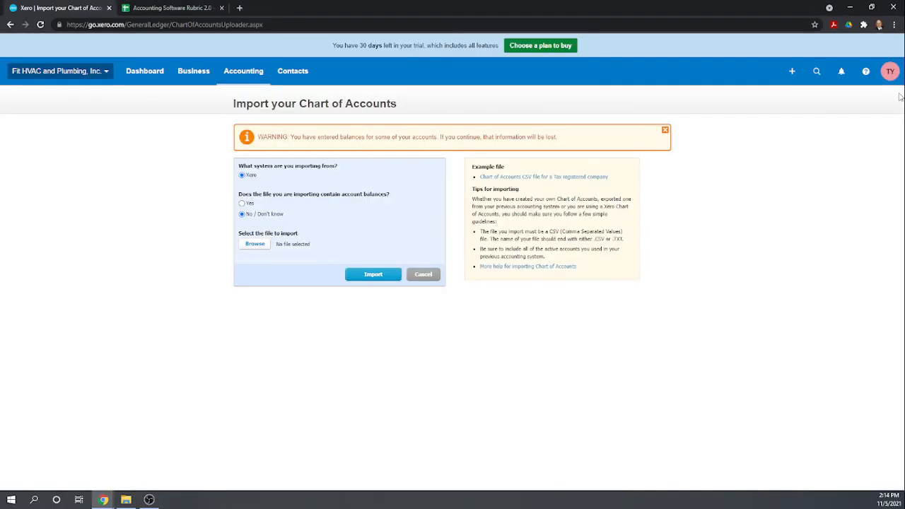
# In the rubric, enter 1 in H18 (Import COA) and H19 (Import Beginning Balances)
pyautogui.click(159, 10)
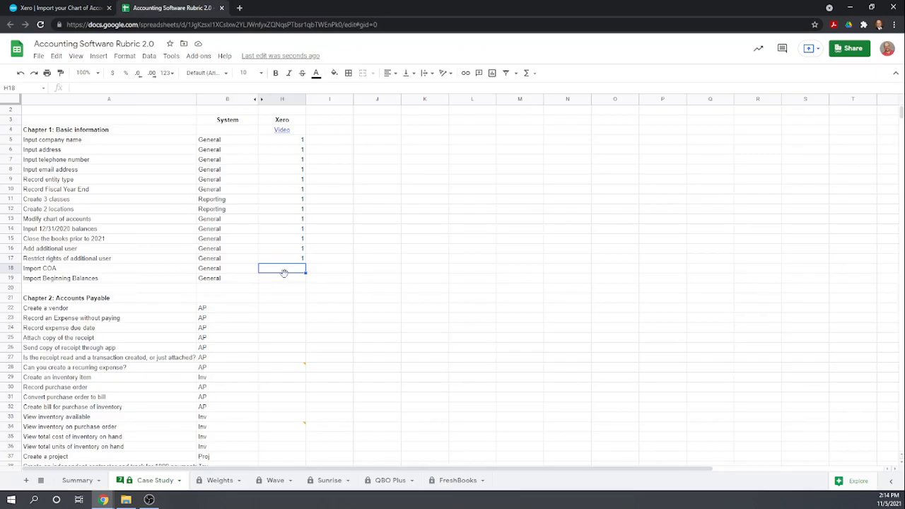
pyautogui.write('1')
pyautogui.press('Return')
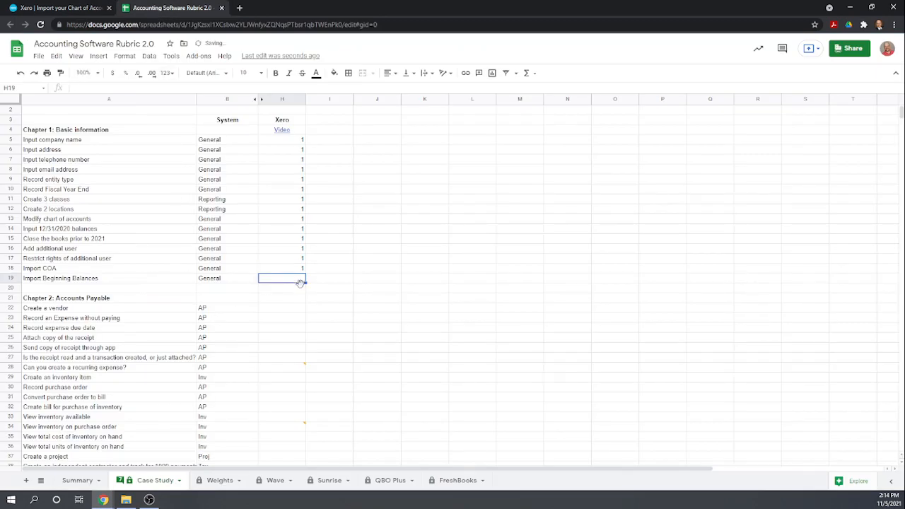
pyautogui.write('1')
pyautogui.press('Return')
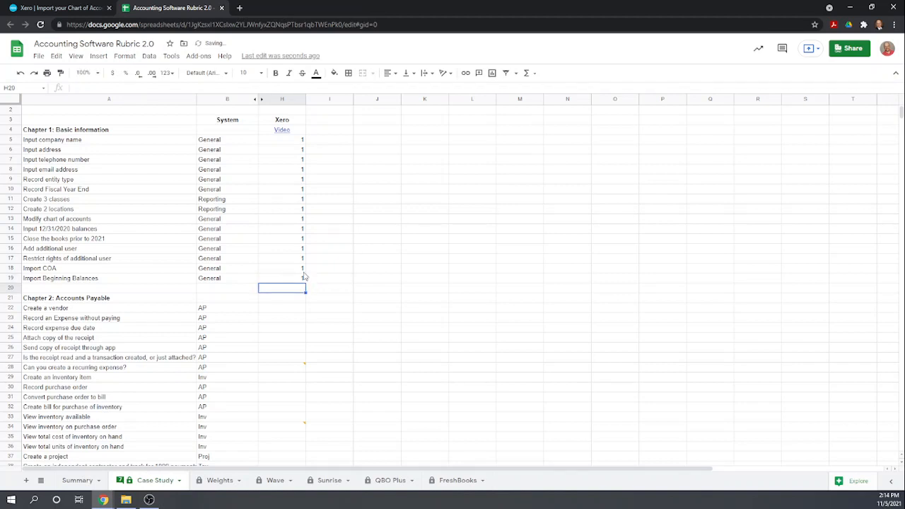
pyautogui.scroll(-1, 304, 275)
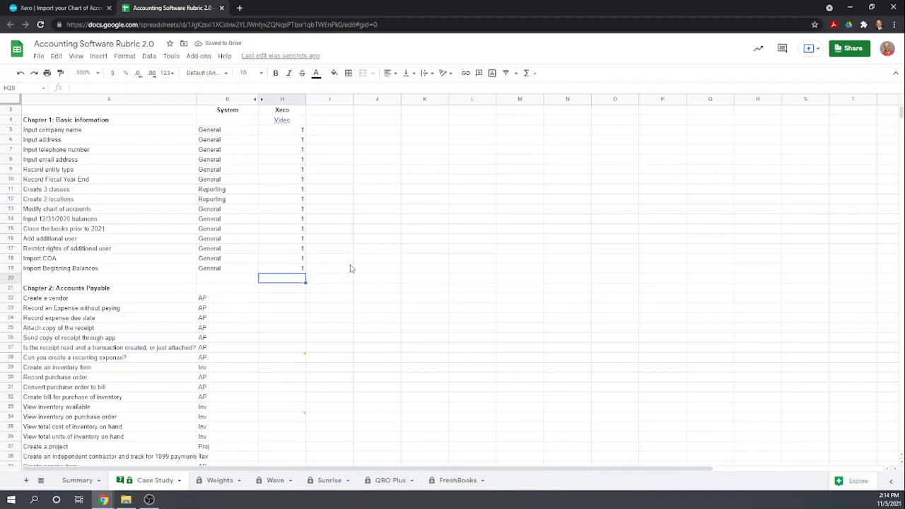